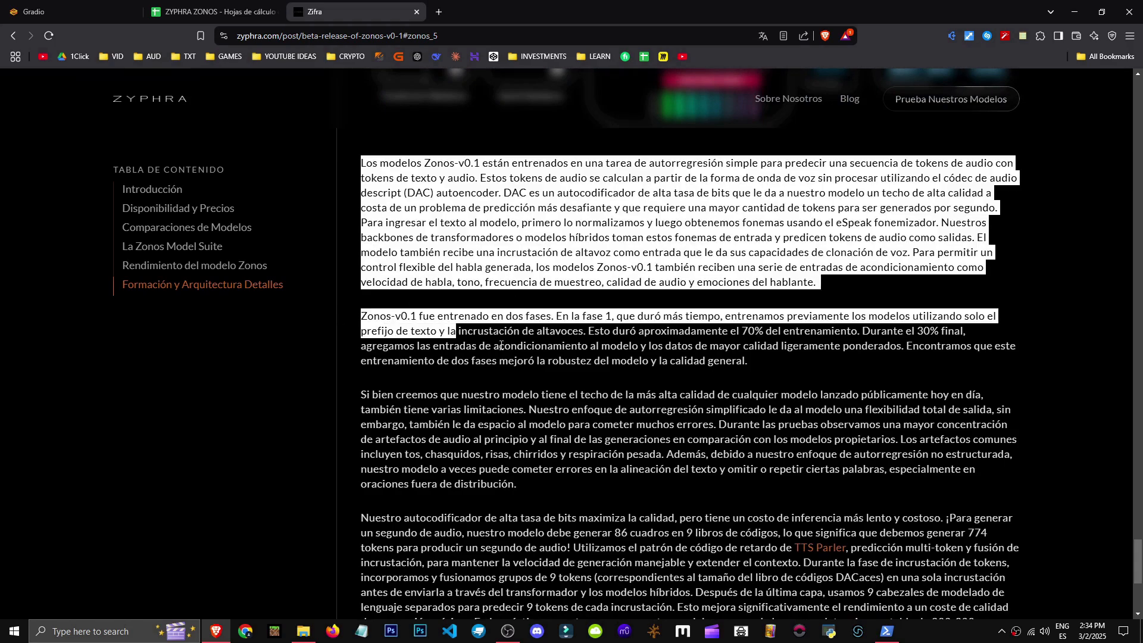
- Read the training and architecture details at the end of the Zyphra Zonos beta release article
middle_click(739, 382)
middle_click(736, 387)
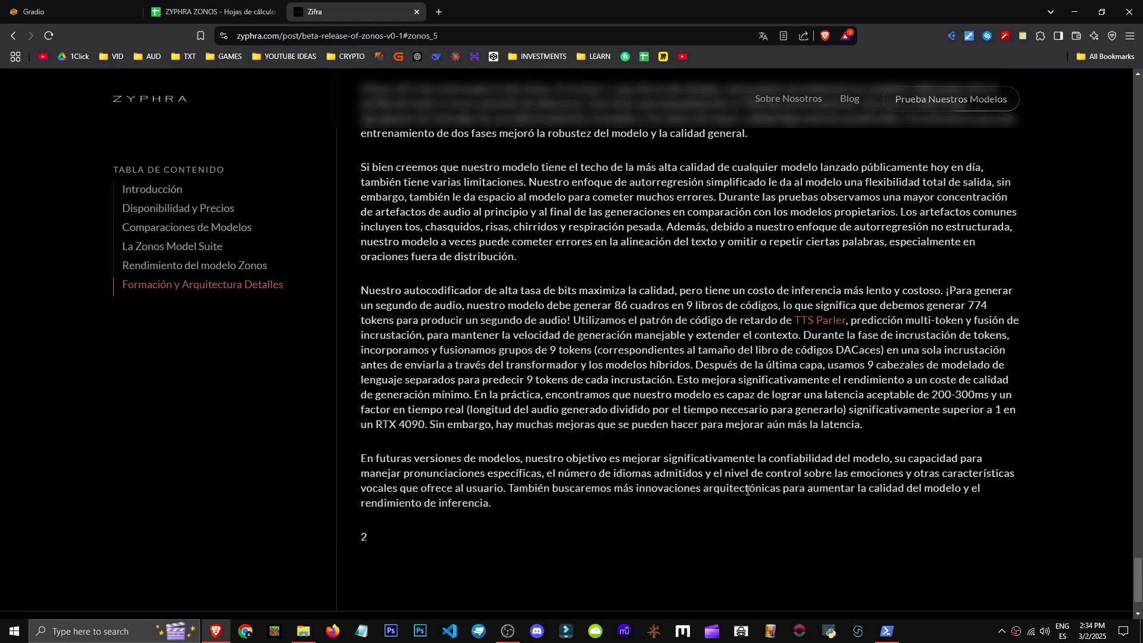
drag(712, 523, 504, 228)
click(363, 243)
double_click(245, 36)
- Switch to the local Gradio page and review the Zonos model type choices and the text to synthesize
click(98, 9)
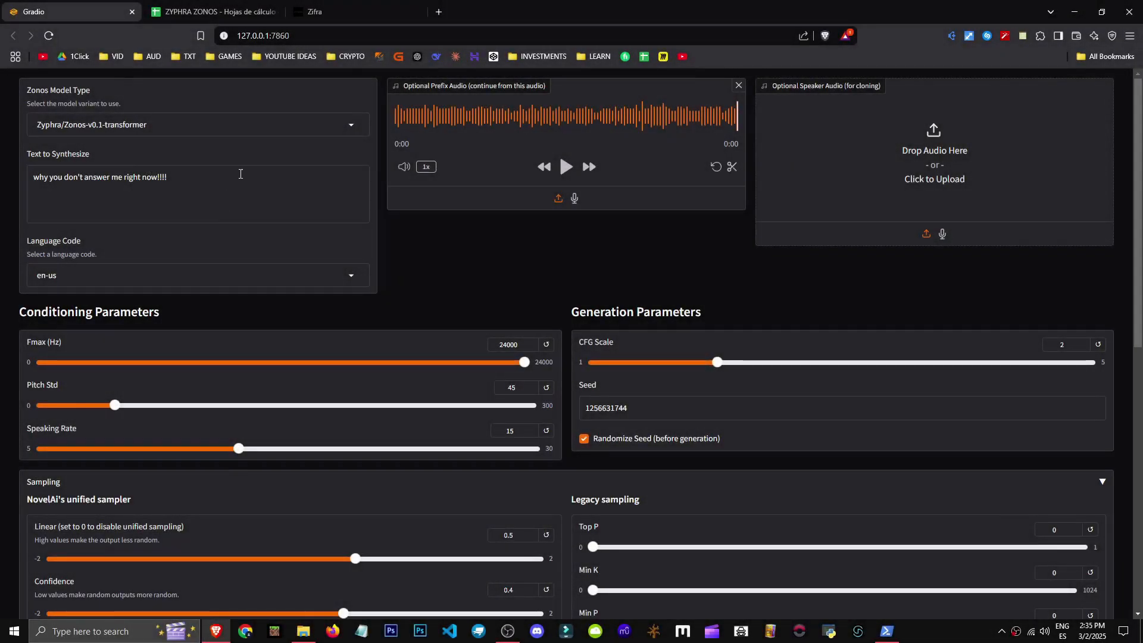
click(220, 125)
click(393, 306)
drag(170, 177, 2, 185)
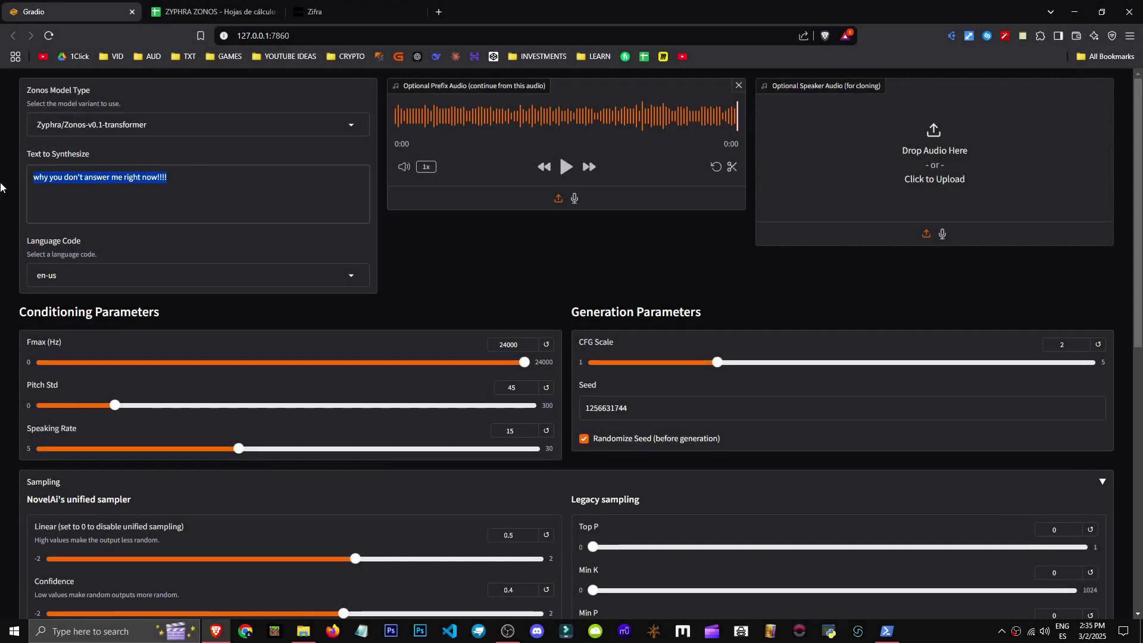
click(208, 216)
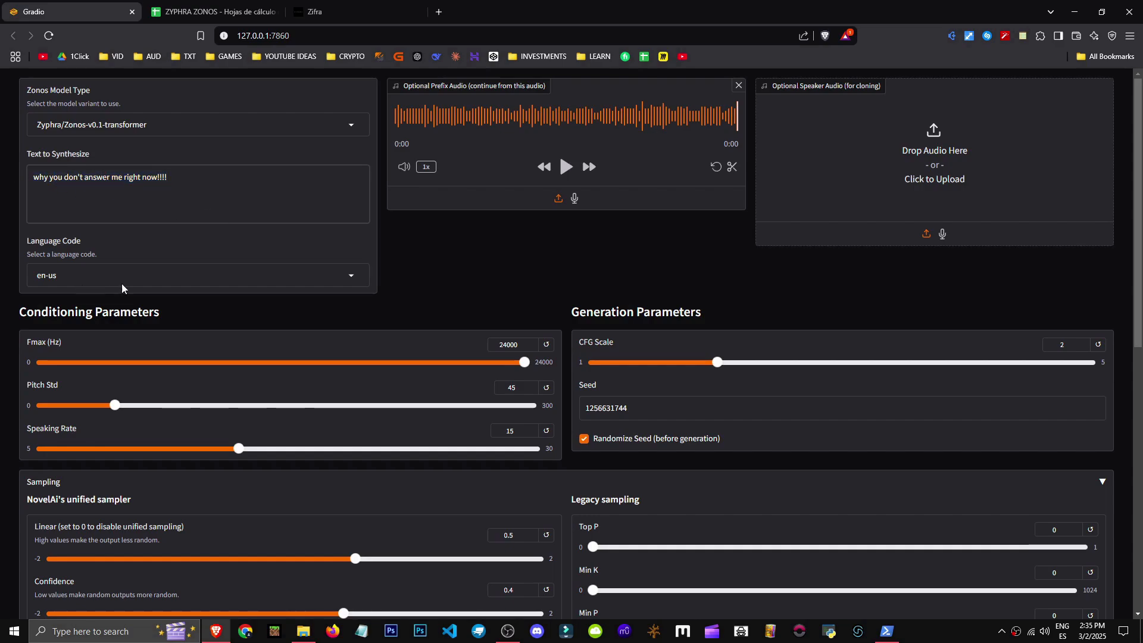
- Look through the available language codes for the synthesized speech, keeping en-us selected
scroll(111, 283, down, 1)
click(307, 233)
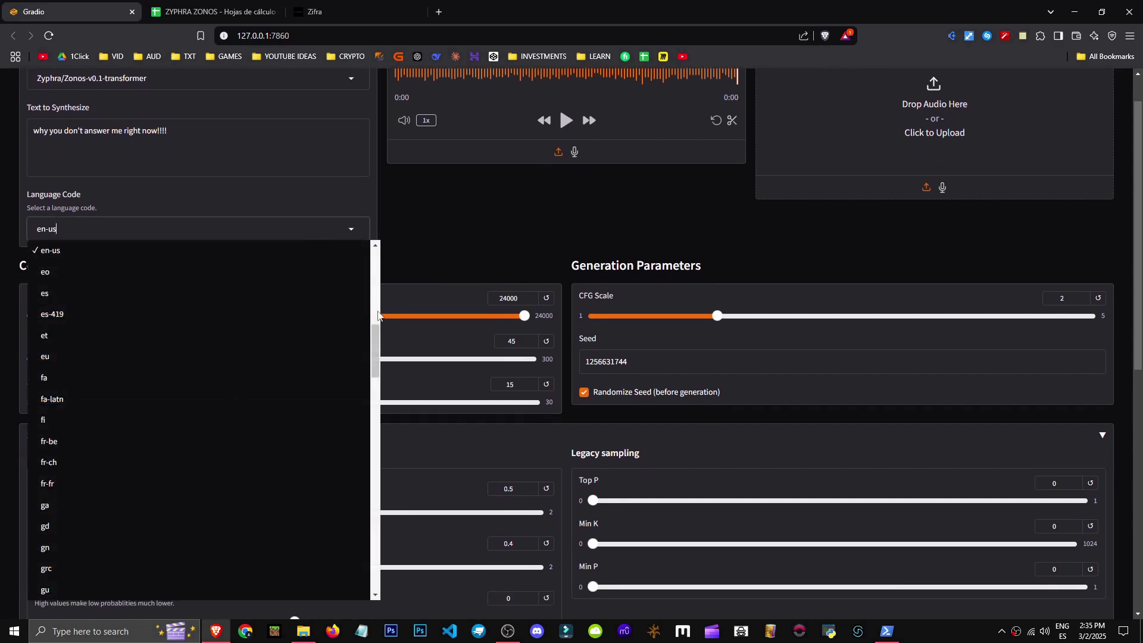
scroll(330, 595, down, 20)
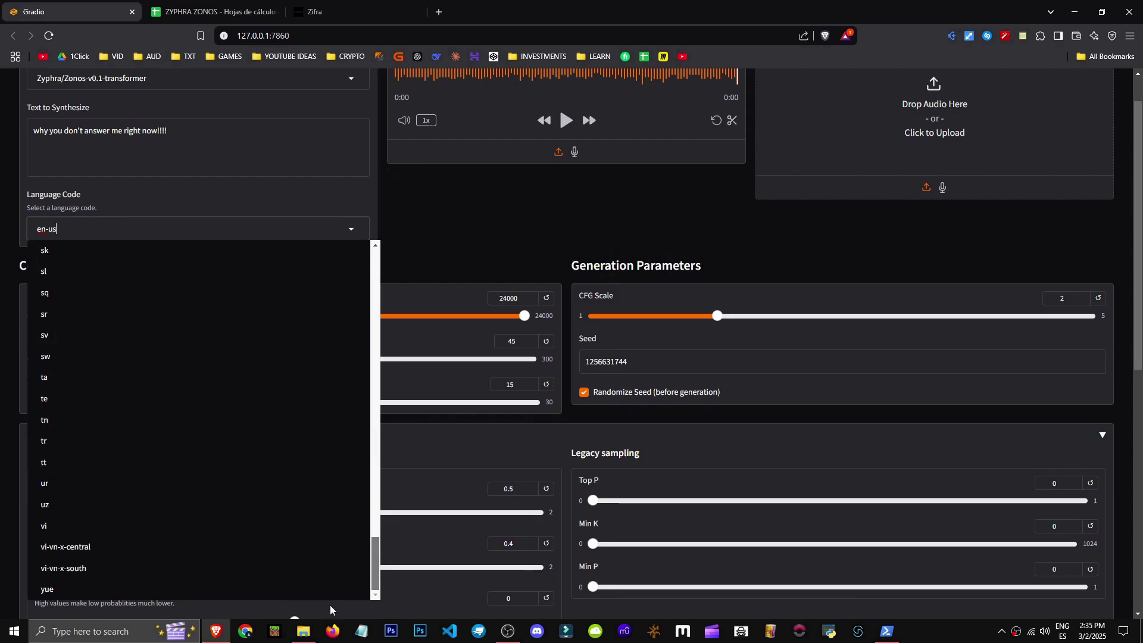
drag(376, 546, 392, 227)
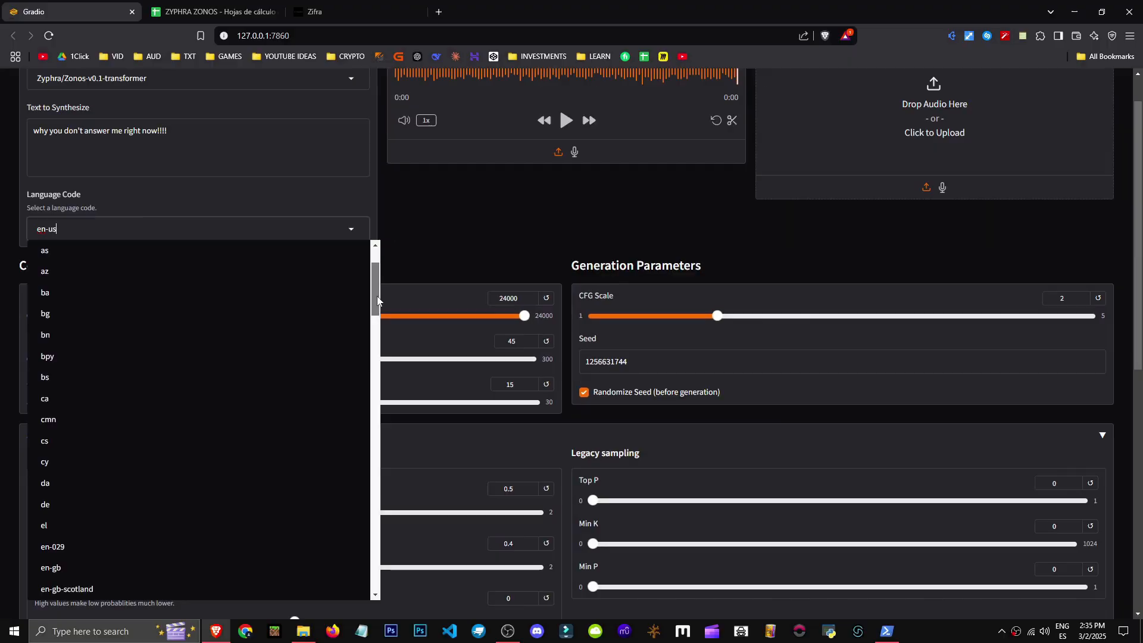
scroll(378, 300, down, 3)
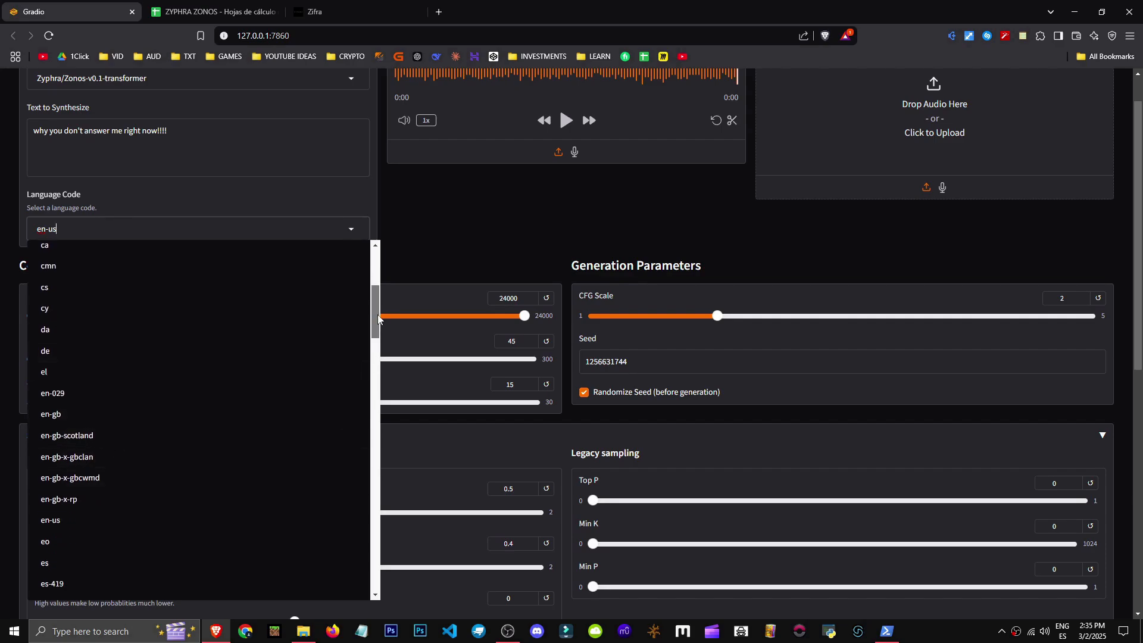
scroll(377, 318, down, 1)
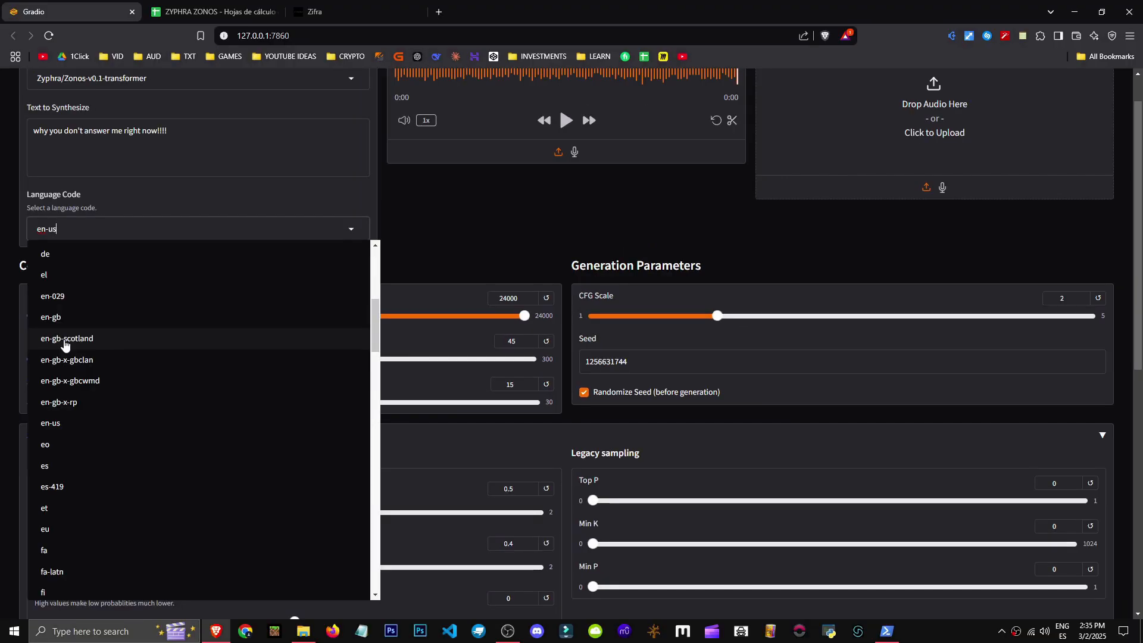
scroll(375, 356, down, 1)
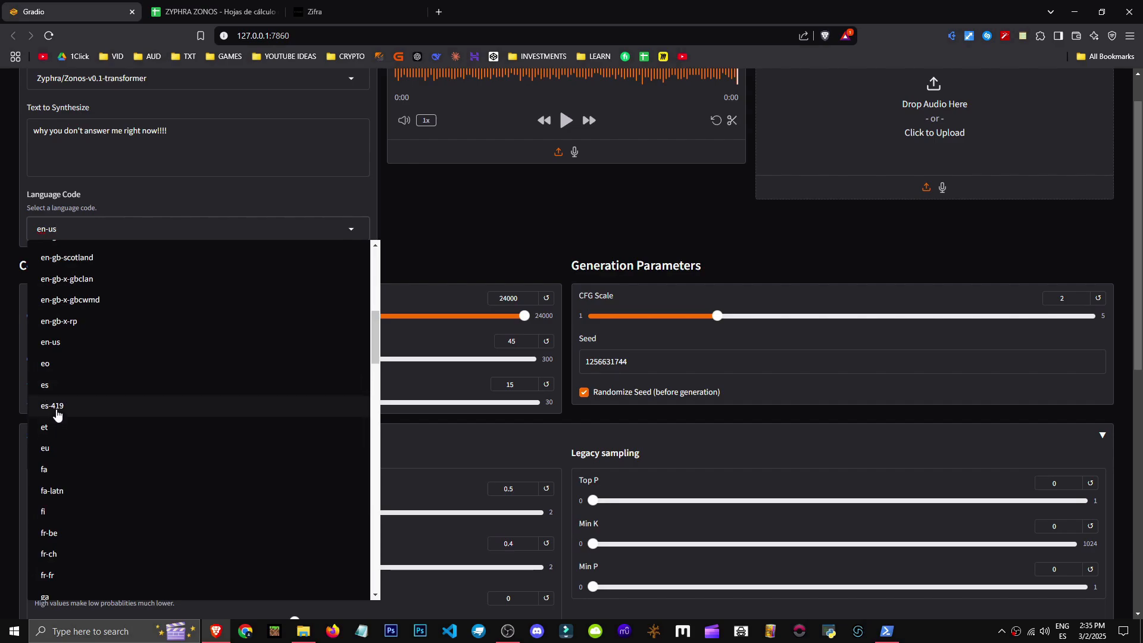
scroll(377, 360, down, 1)
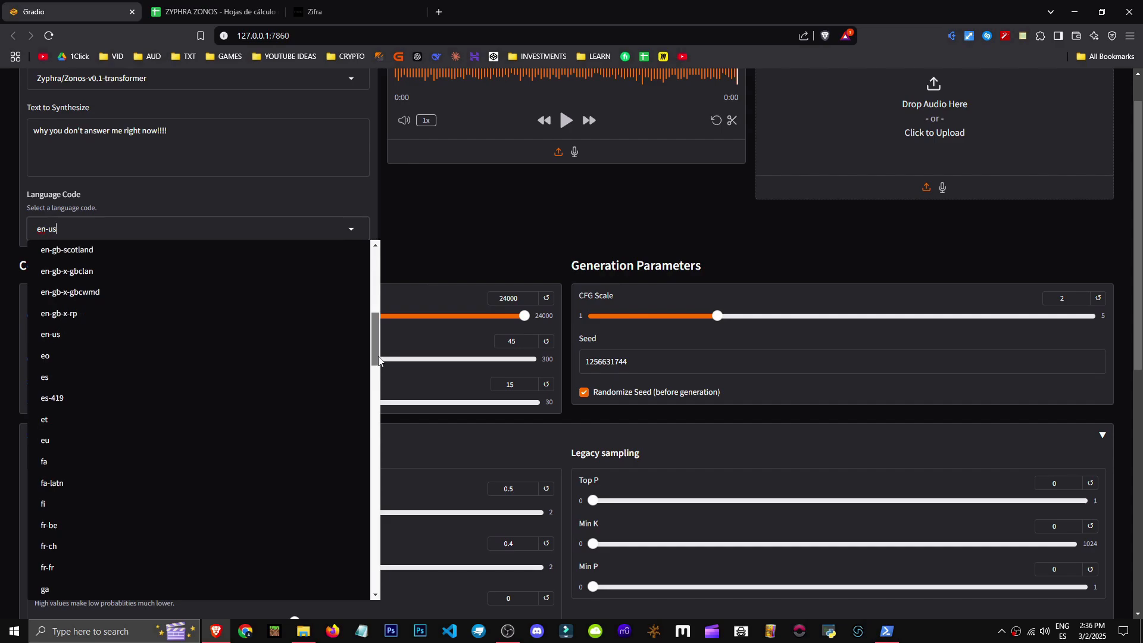
drag(378, 360, 374, 616)
click(479, 275)
scroll(275, 197, up, 1)
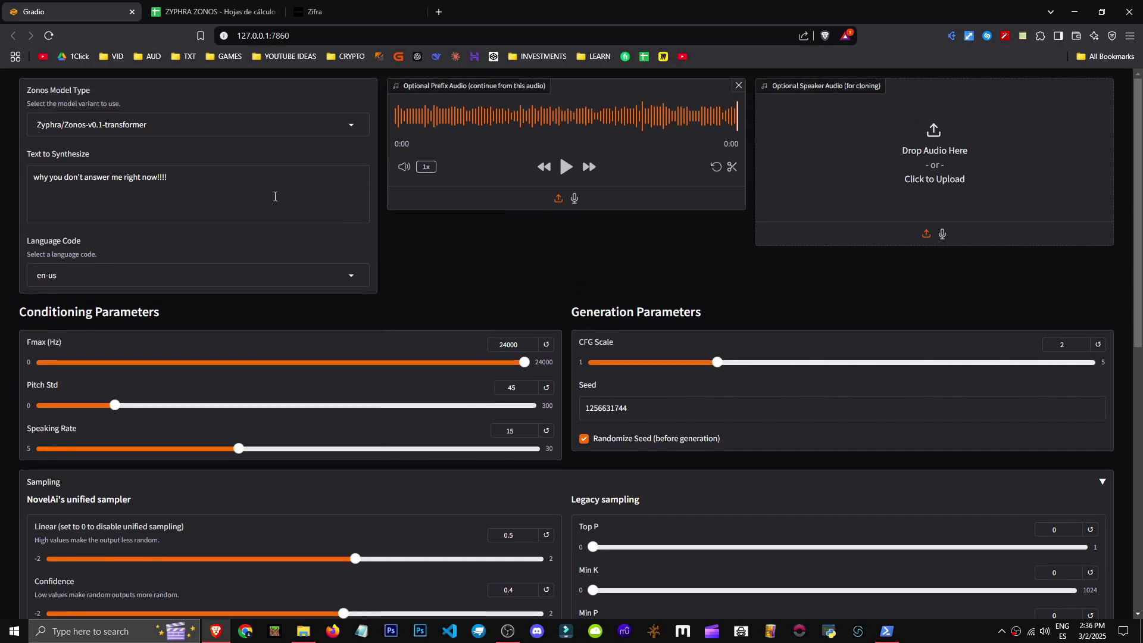
drag(275, 196, 35, 189)
click(6, 193)
click(94, 281)
click(140, 234)
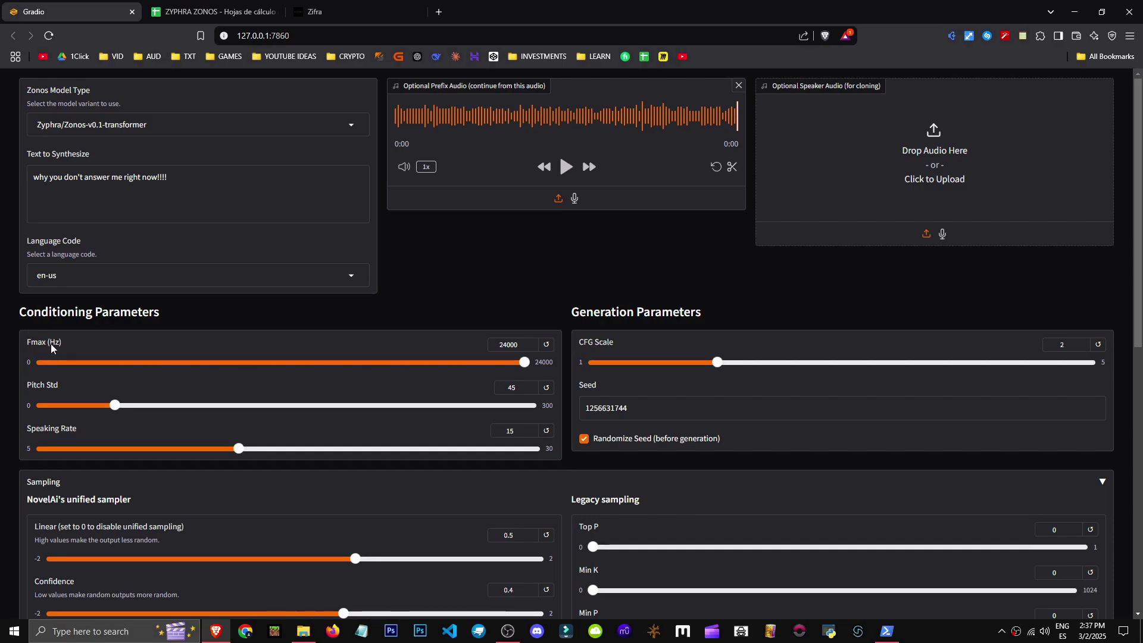
double_click(51, 344)
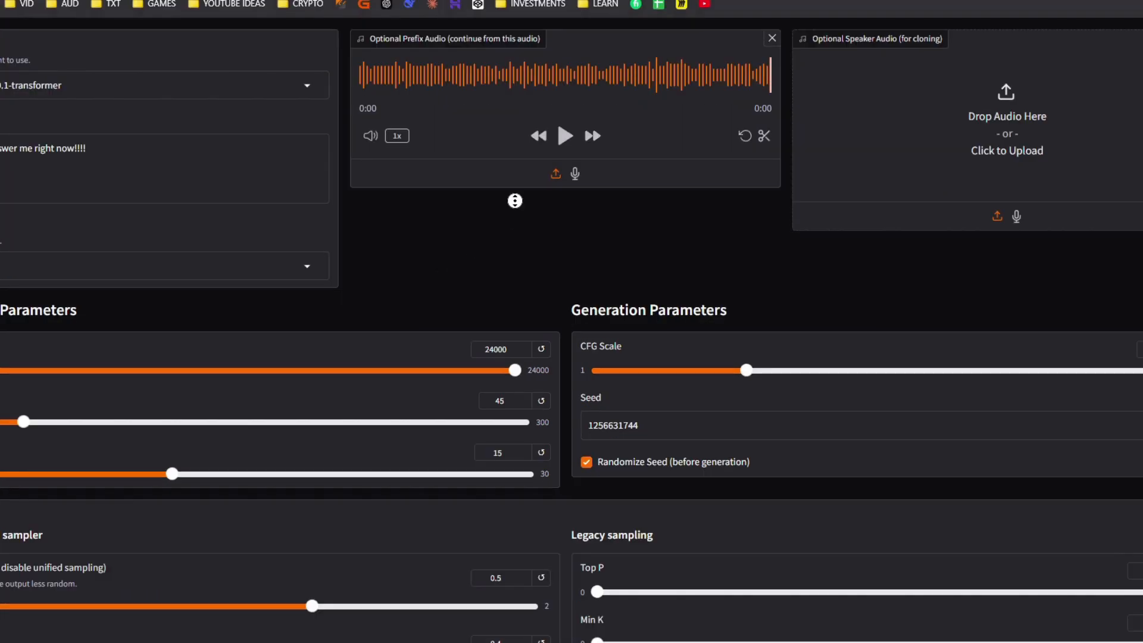
- Mark emotion as unconditional and generate the audio for the current text
scroll(557, 485, down, 9)
click(556, 485)
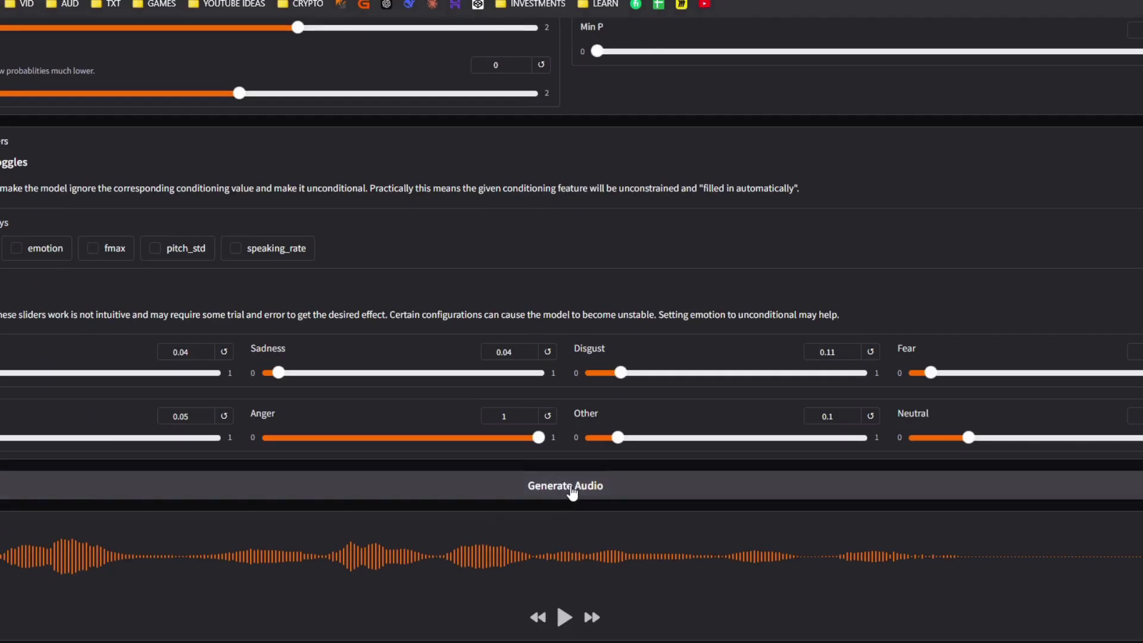
click(53, 250)
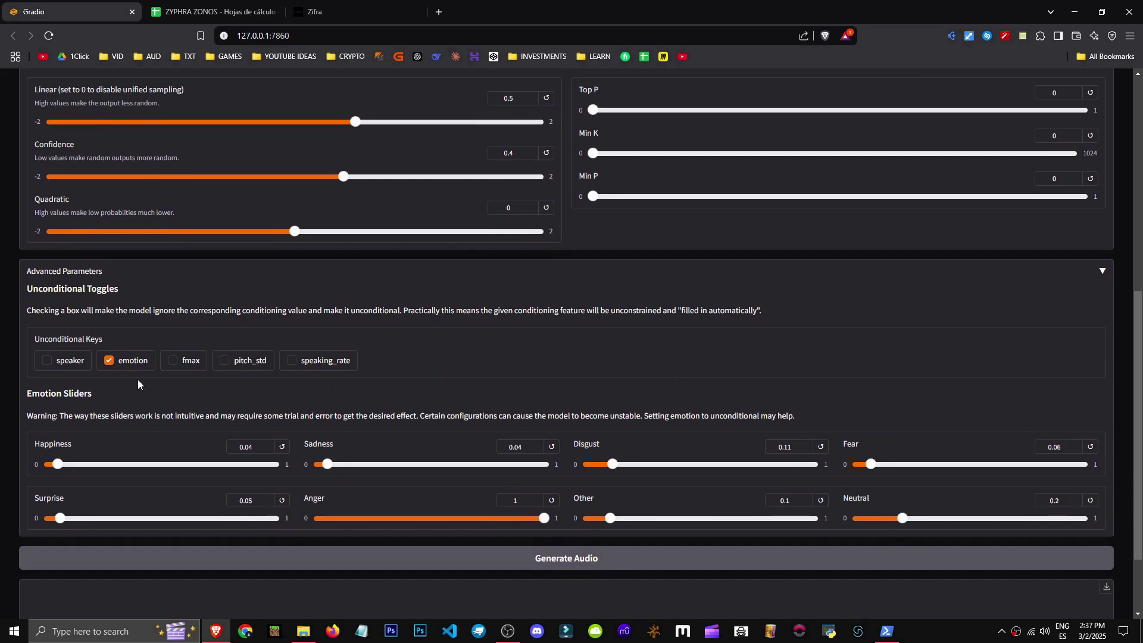
scroll(657, 448, down, 2)
scroll(86, 355, up, 10)
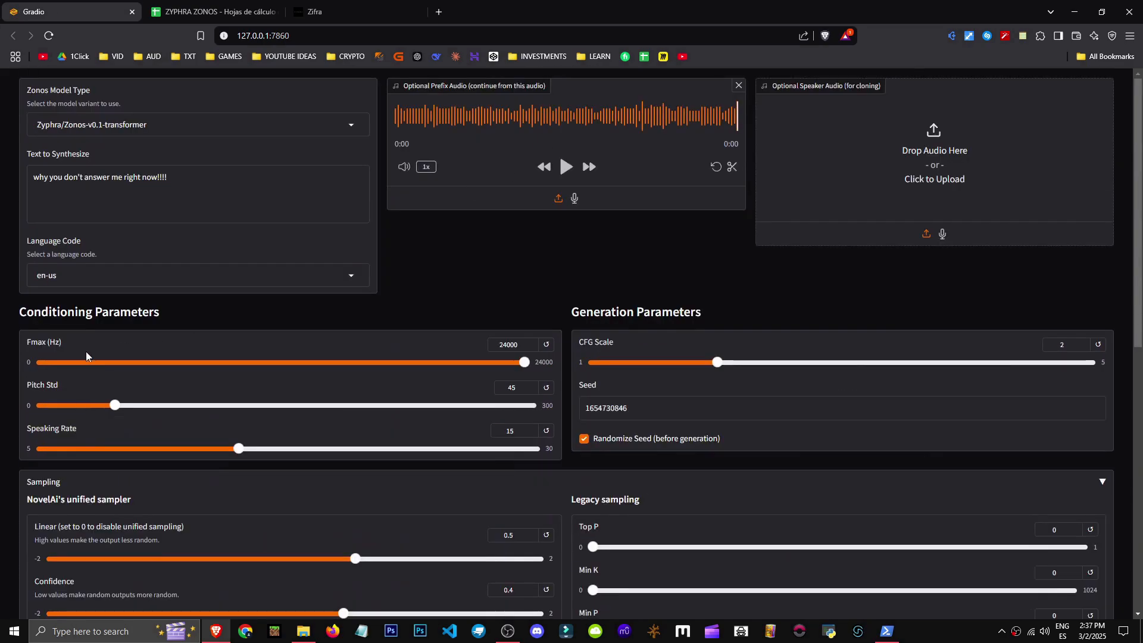
middle_click(575, 277)
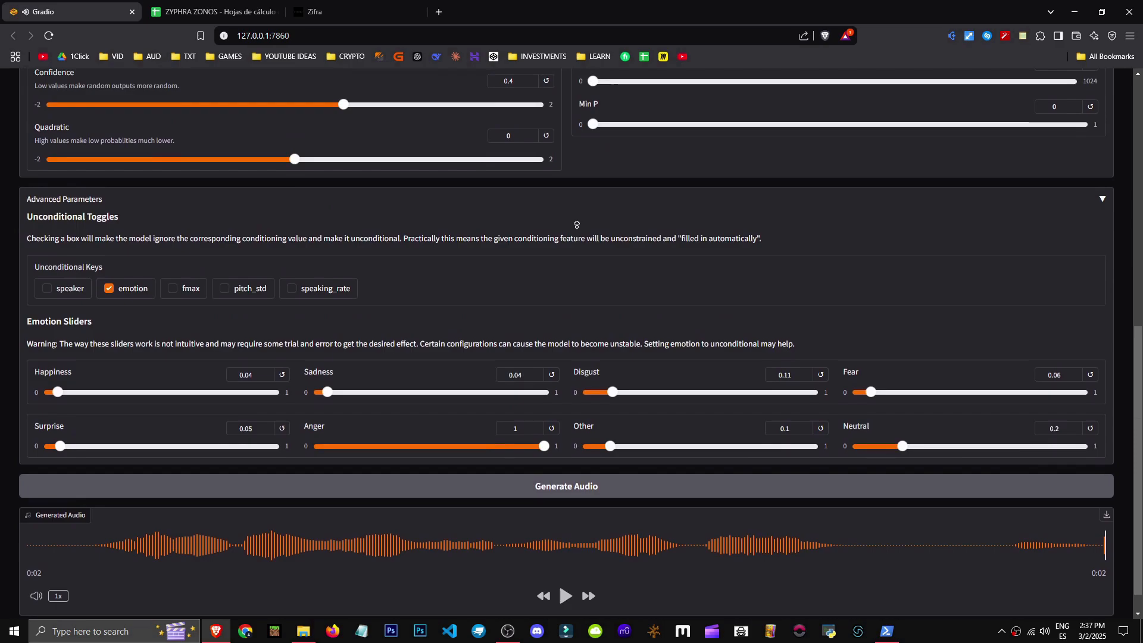
- Lower Fmax to 4436 Hz and generate the audio again
scroll(575, 277, up, 5)
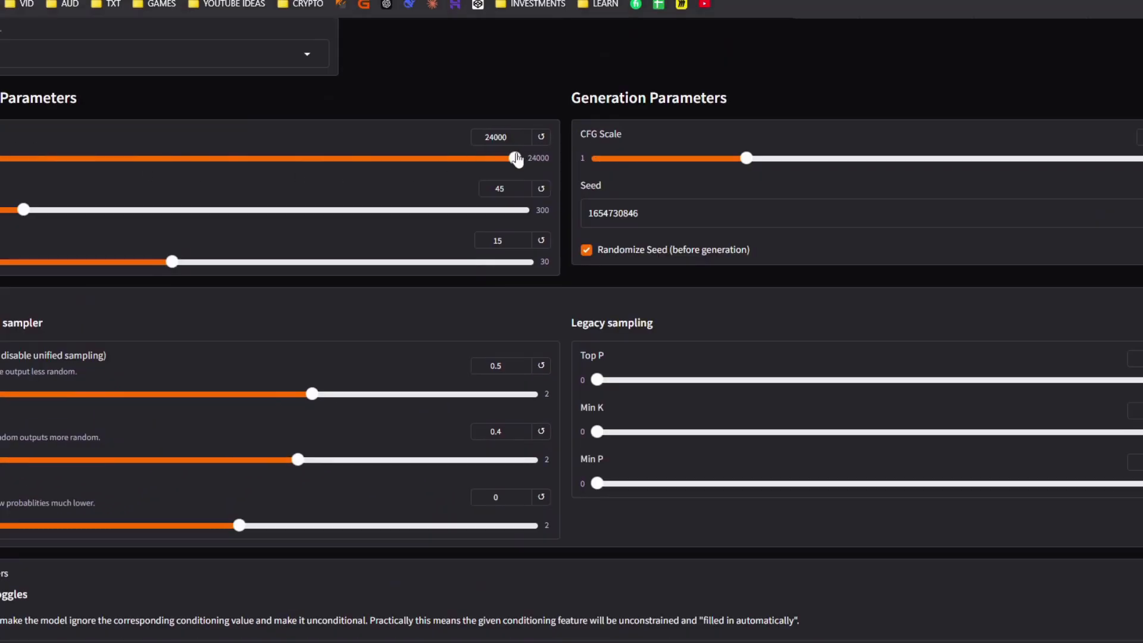
drag(515, 158, 42, 161)
middle_click(573, 241)
scroll(573, 241, down, 7)
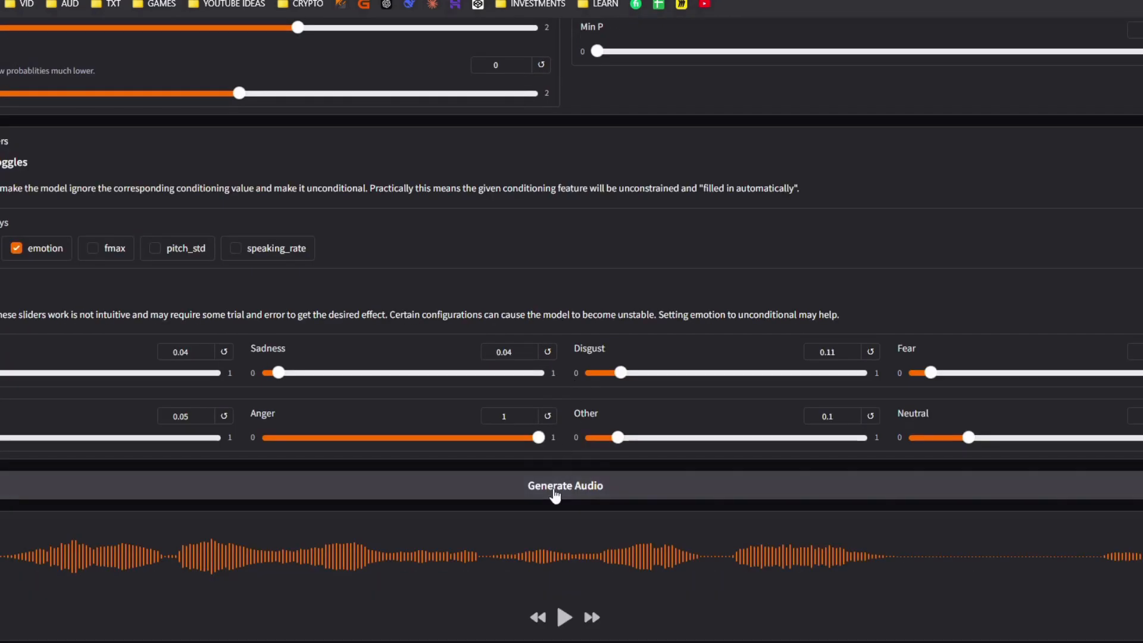
- Set Fmax back to its maximum of 24000 Hz
scroll(595, 505, up, 8)
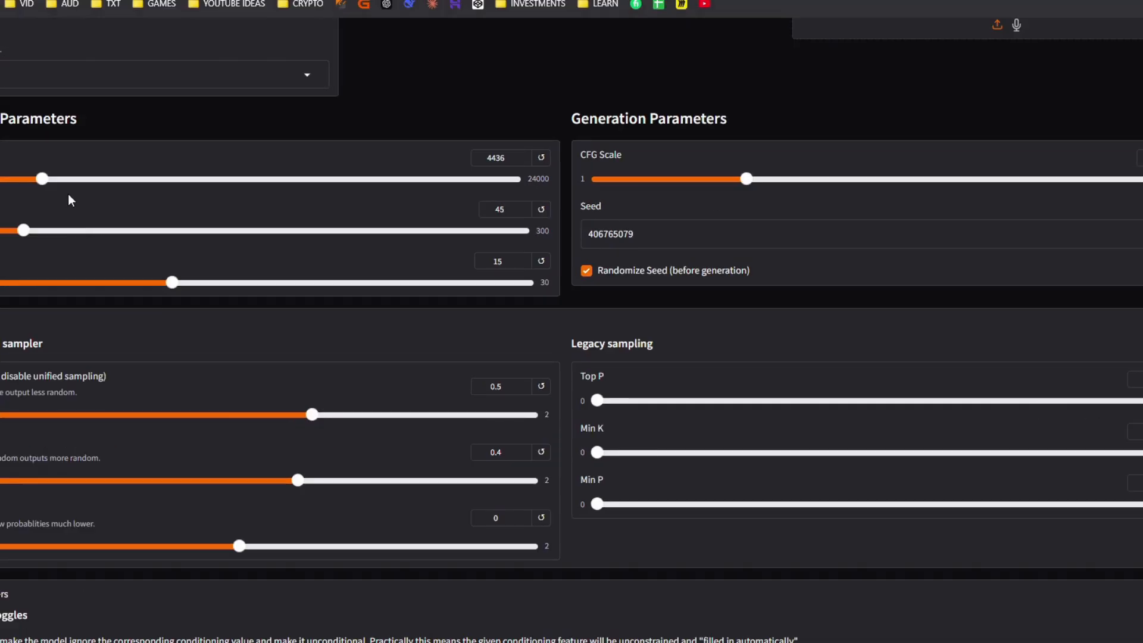
drag(43, 186, 550, 174)
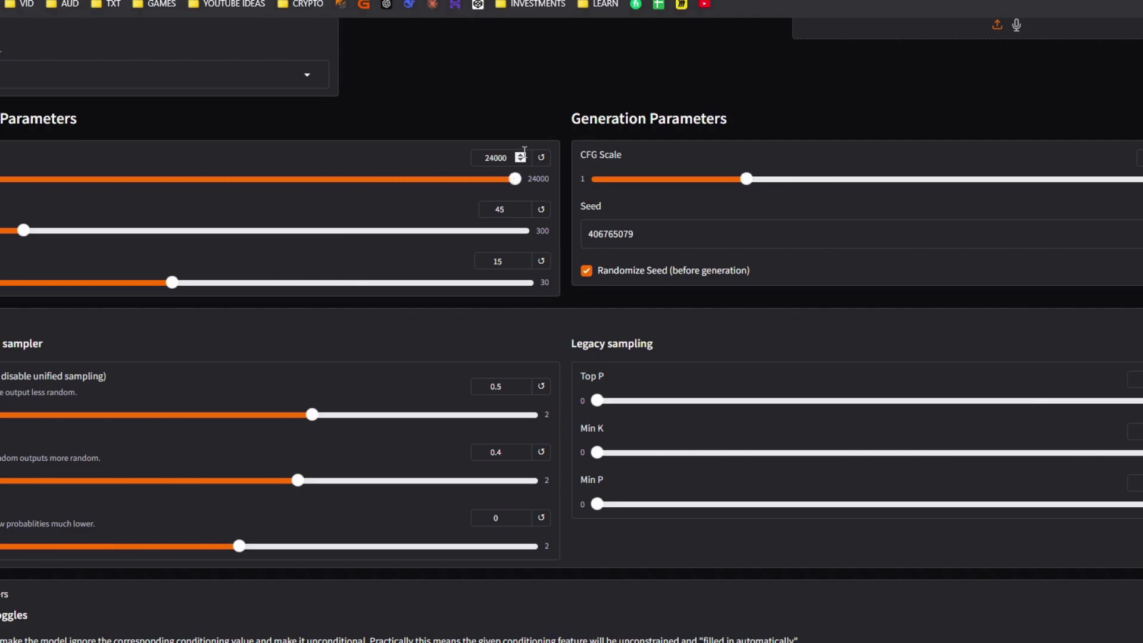
scroll(552, 148, up, 1)
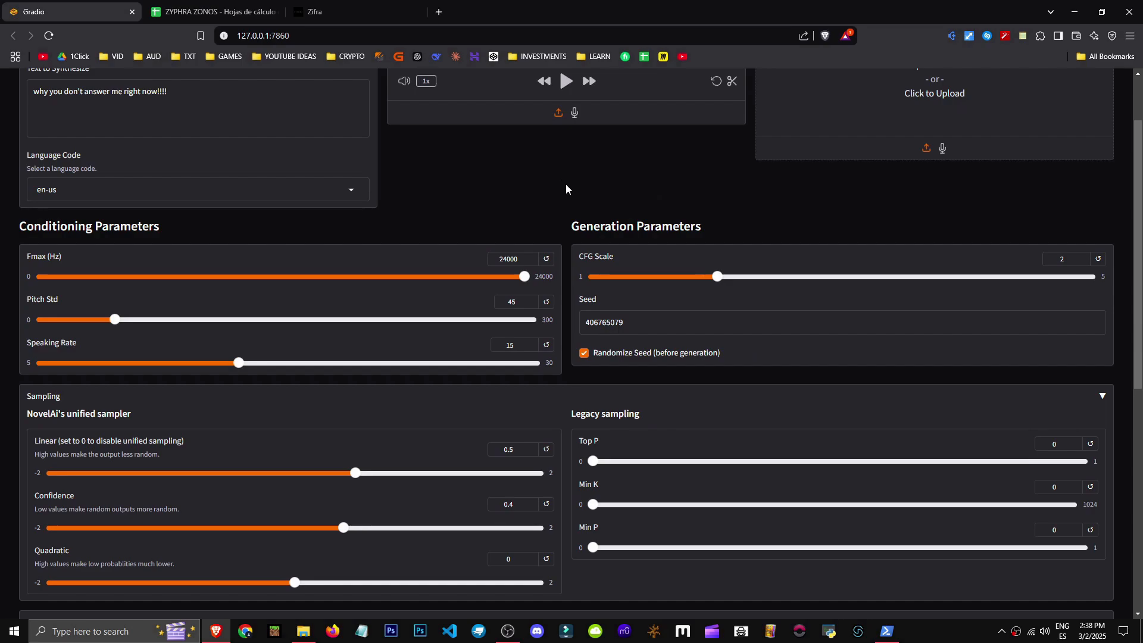
- Review the generation parameters, the Fmax setting and the explanation of the unconditional toggles
drag(573, 224, 745, 230)
click(635, 260)
scroll(561, 292, down, 1)
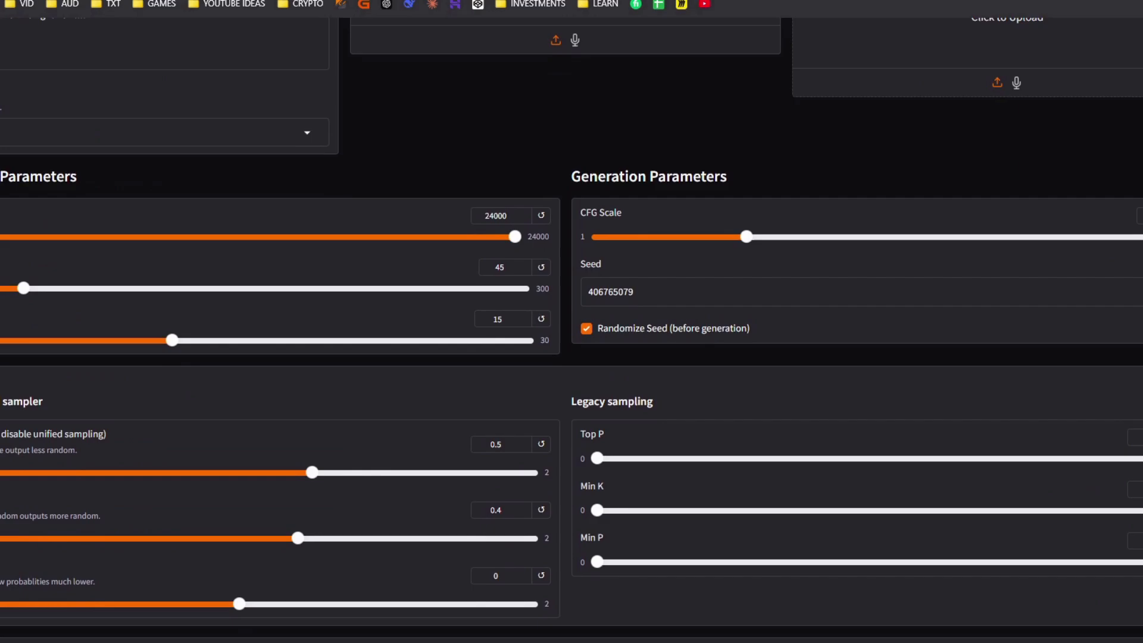
drag(26, 231, 58, 236)
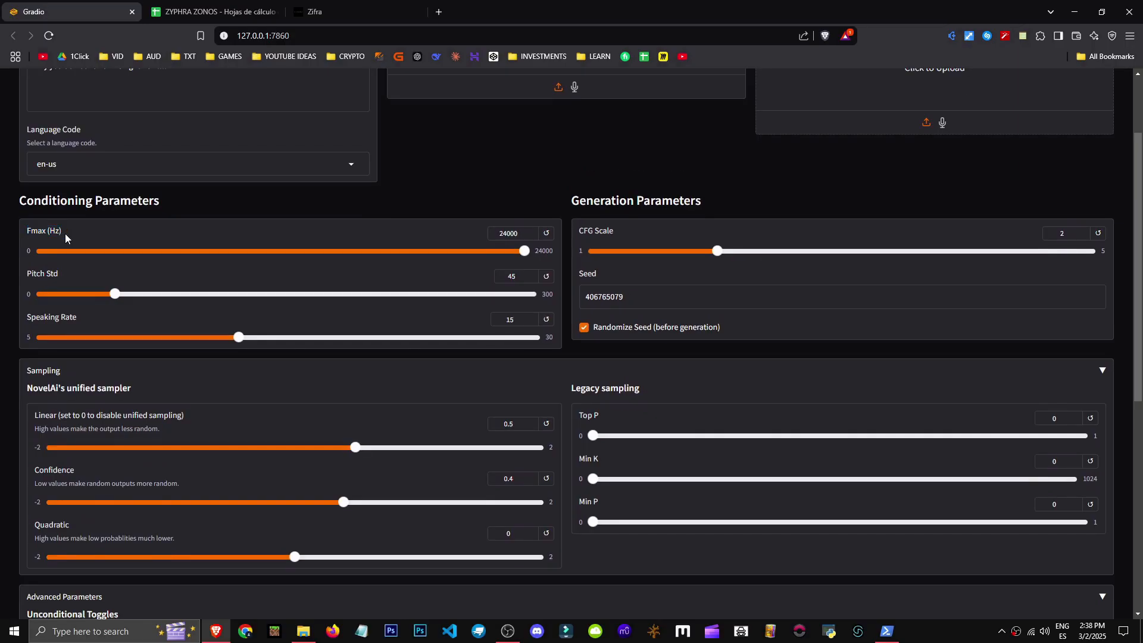
click(1, 238)
scroll(565, 322, down, 4)
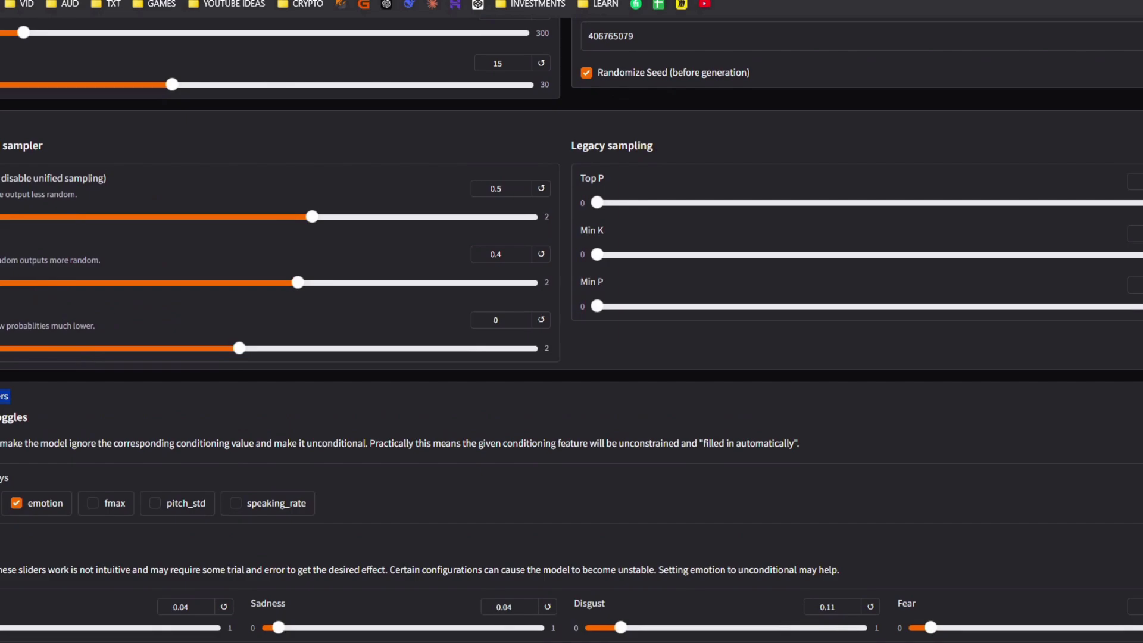
drag(0, 417, 75, 426)
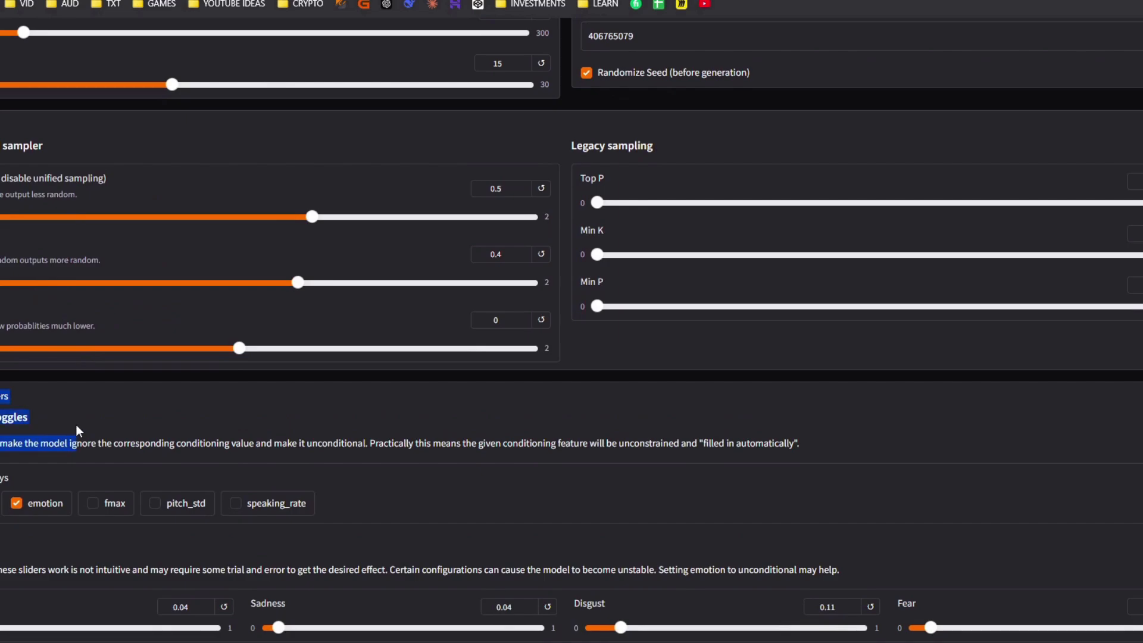
drag(27, 384, 111, 390)
drag(12, 426, 297, 427)
click(297, 427)
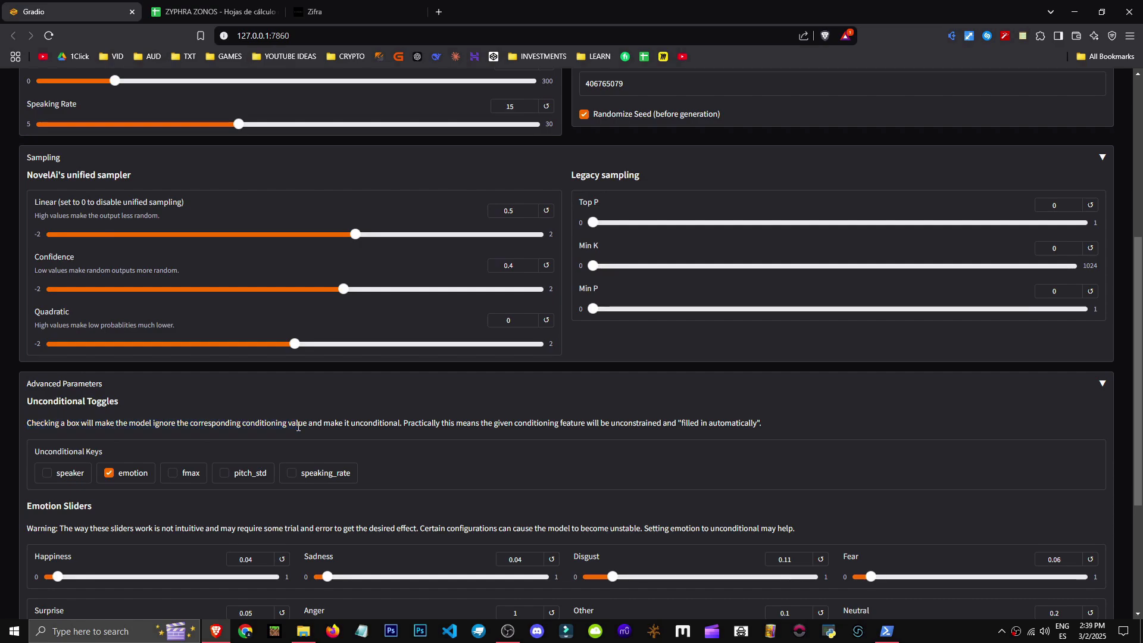
- Try marking fmax as unconditional and compare the toggle with the conditioning parameters
scroll(143, 516, down, 2)
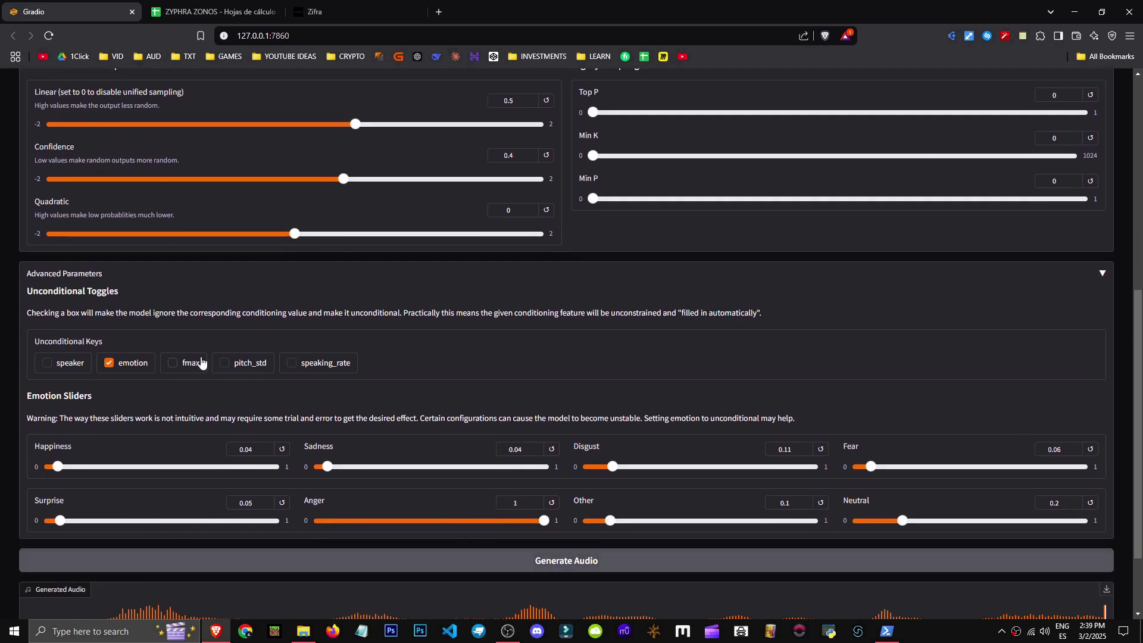
scroll(197, 405, up, 1)
scroll(200, 395, up, 2)
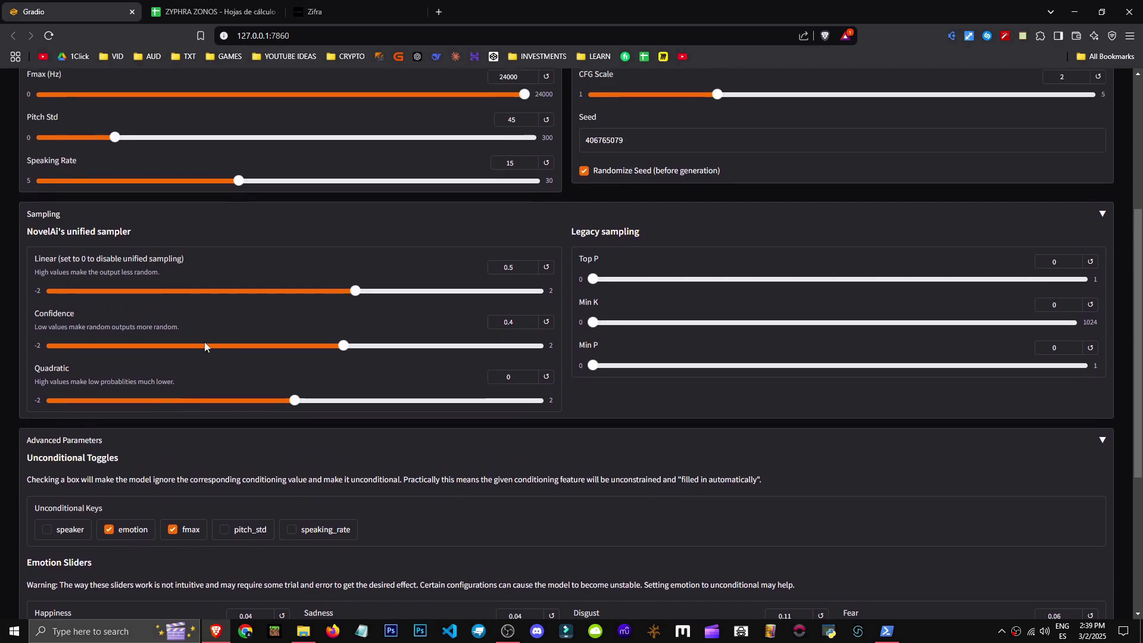
scroll(211, 308, up, 3)
scroll(375, 362, down, 8)
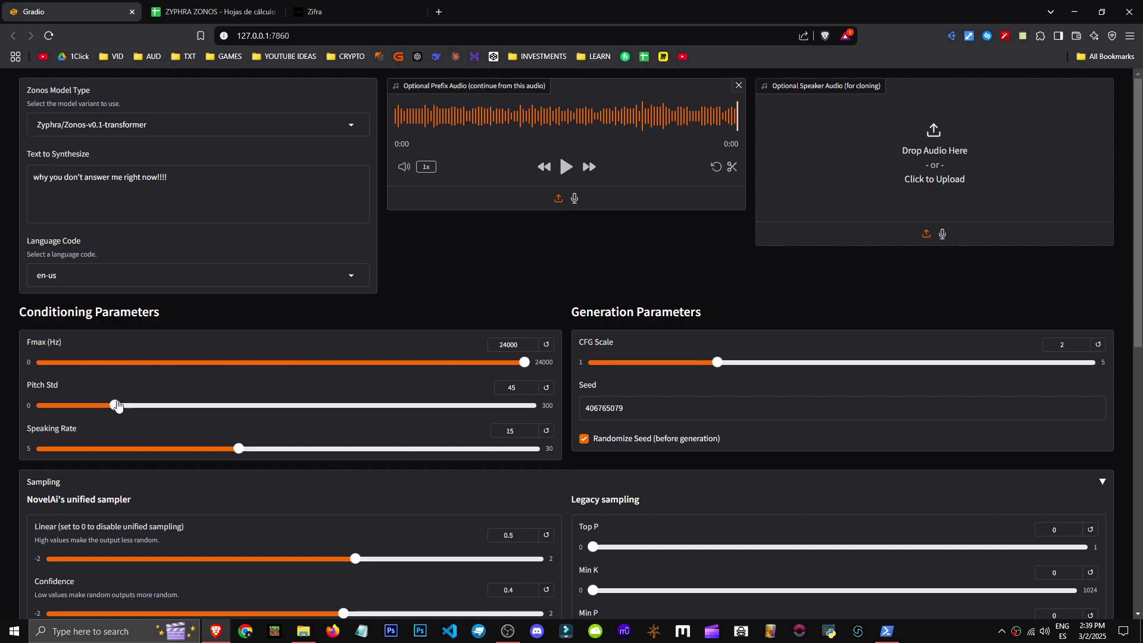
- Set Pitch Std to 300 and generate the audio with emotion left unconditional
drag(117, 405, 549, 421)
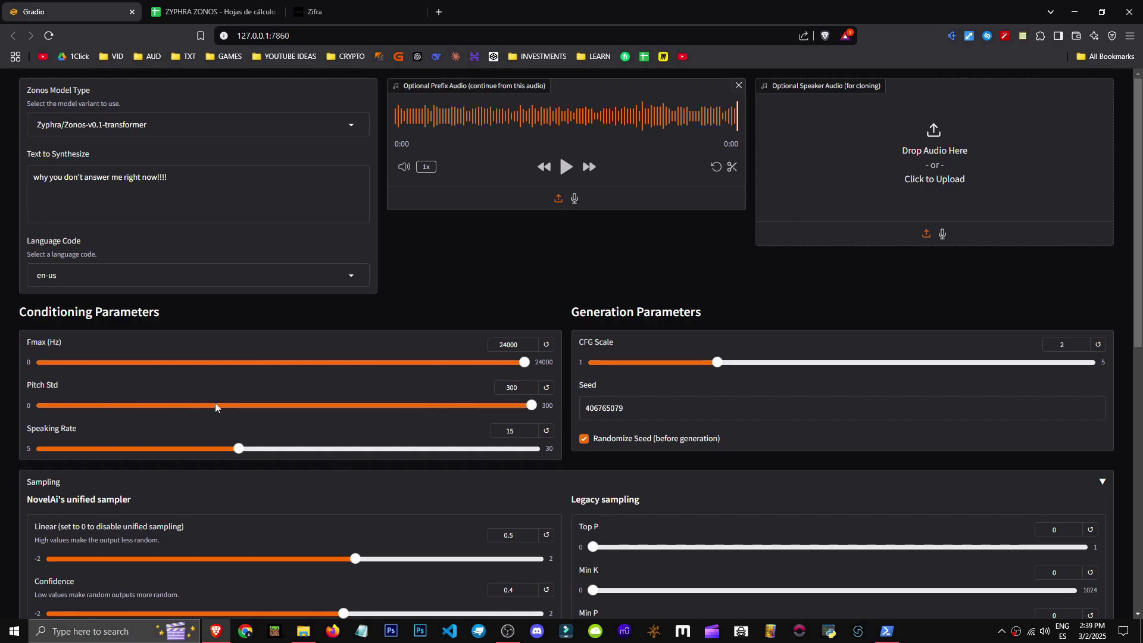
scroll(215, 407, down, 10)
click(570, 459)
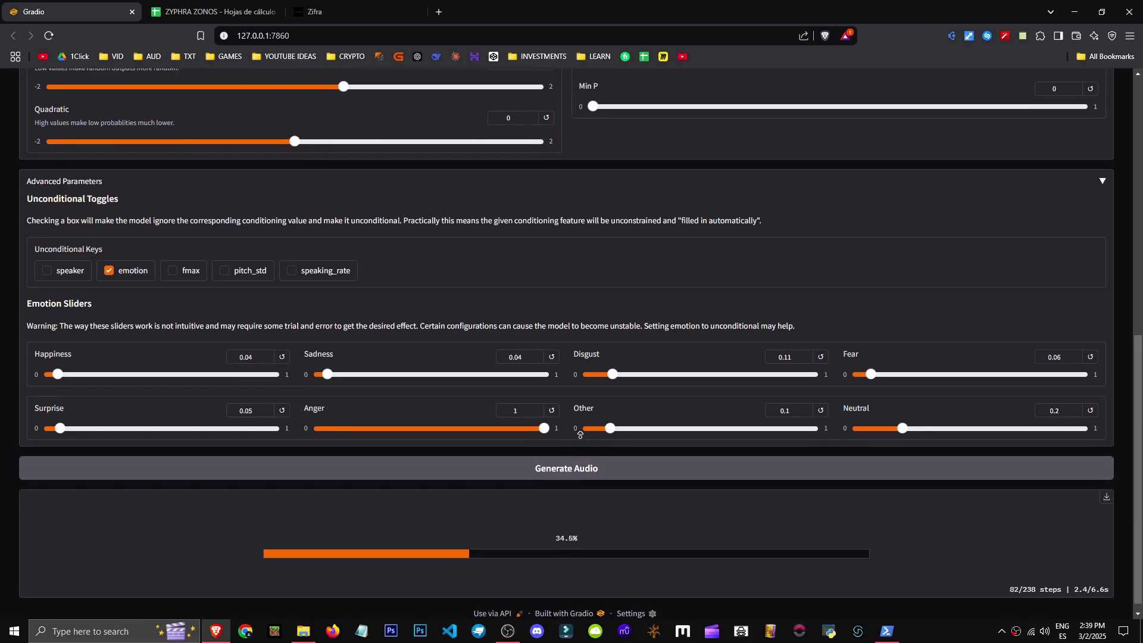
scroll(581, 434, up, 5)
scroll(567, 488, down, 5)
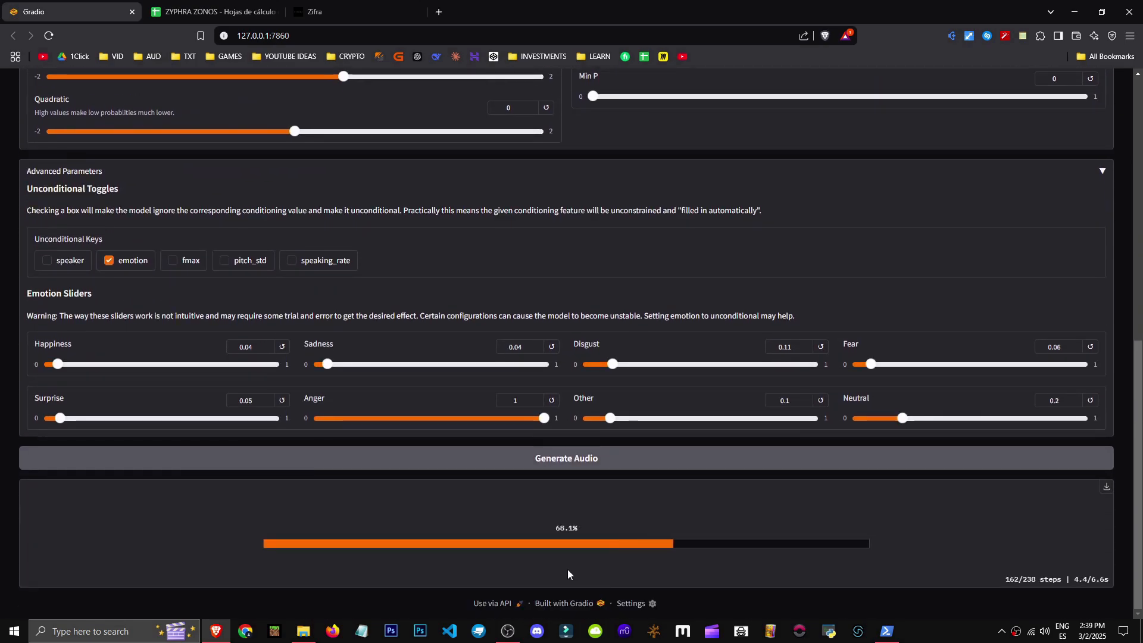
drag(485, 424, 0, 437)
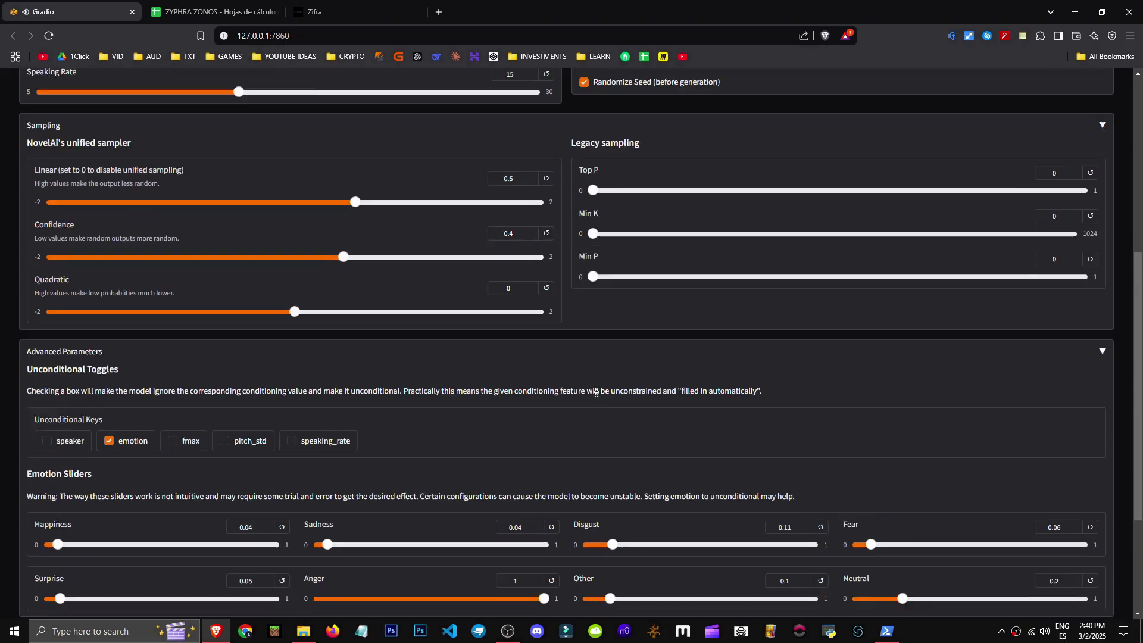
- Generate the audio with Pitch Std at 0 and emotion left unconditional
scroll(595, 391, up, 2)
scroll(595, 552, down, 1)
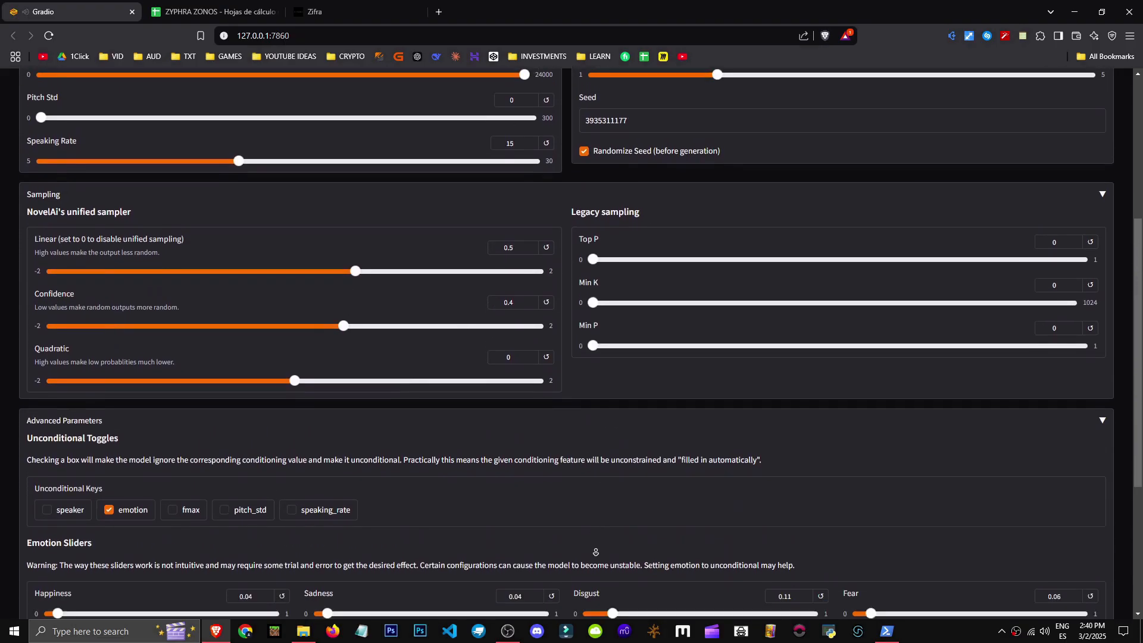
scroll(595, 553, down, 4)
click(607, 464)
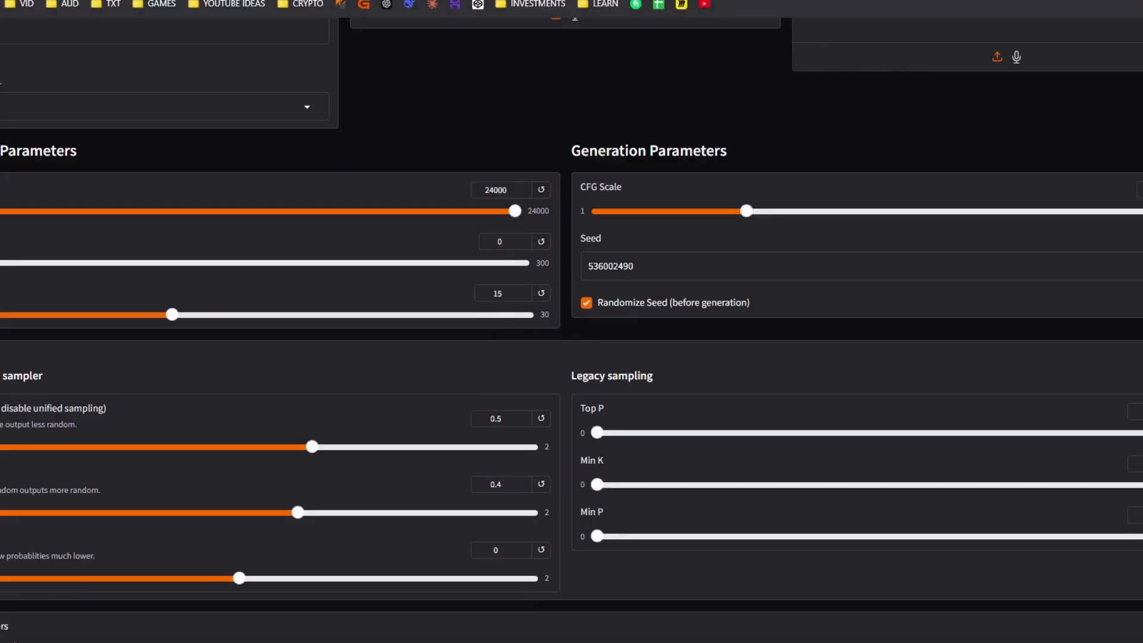
- Set Pitch Std to 10 and generate the audio again
drag(41, 274, 57, 278)
scroll(519, 287, down, 5)
click(555, 488)
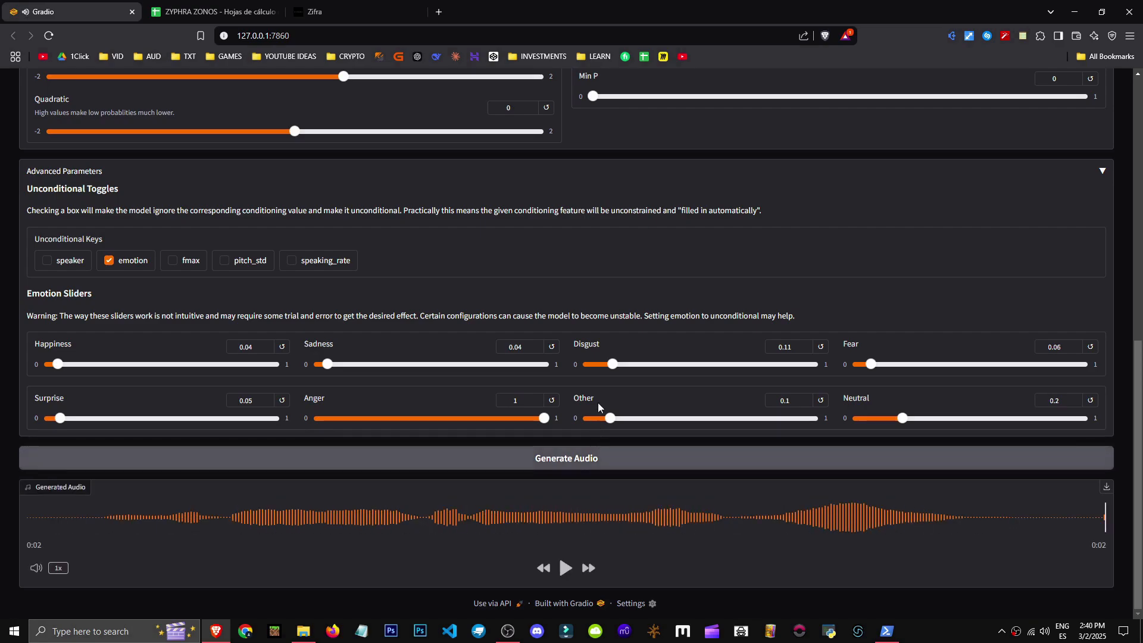
- Review the conditioning parameters and the explanation of what checking an unconditional toggle does
scroll(535, 266, up, 5)
scroll(519, 211, up, 1)
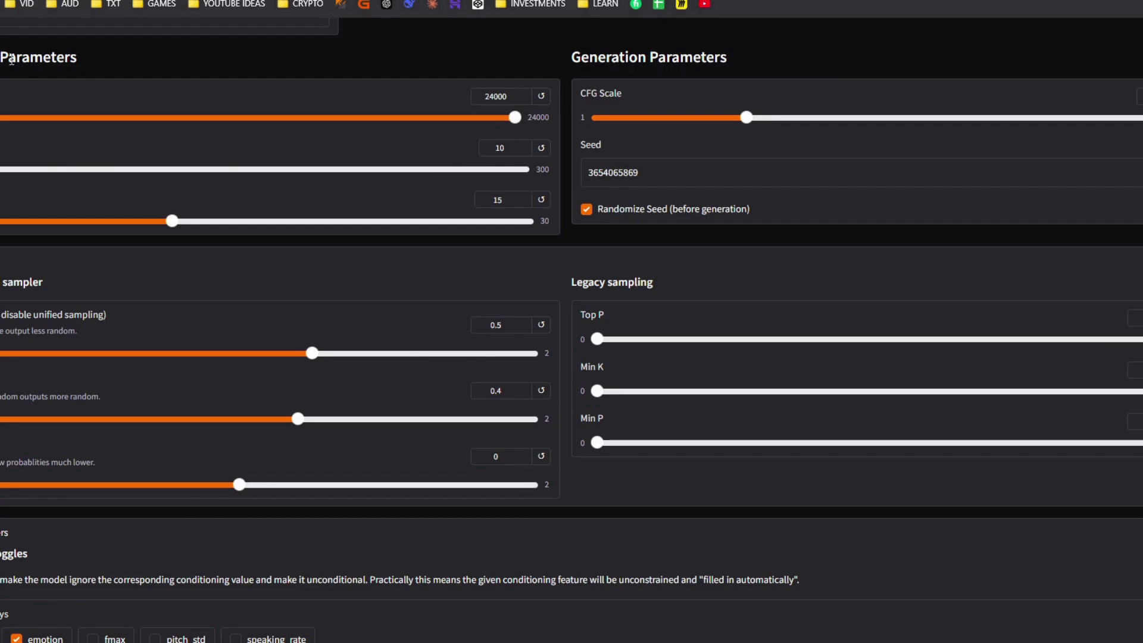
drag(0, 58, 192, 67)
scroll(176, 113, down, 2)
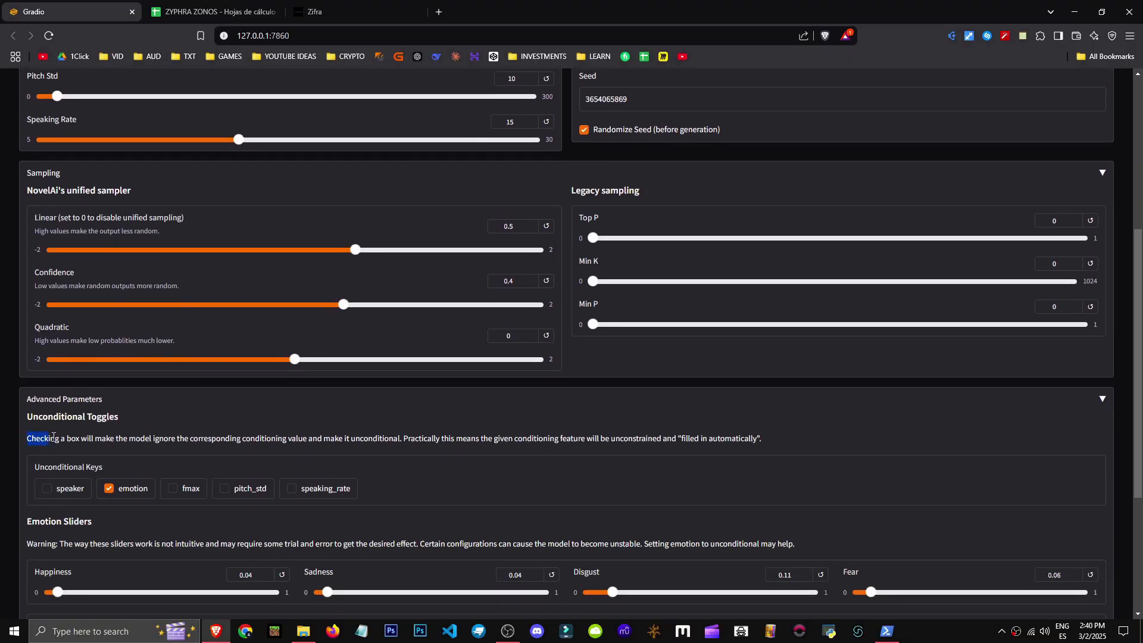
drag(81, 439, 249, 455)
drag(67, 439, 229, 441)
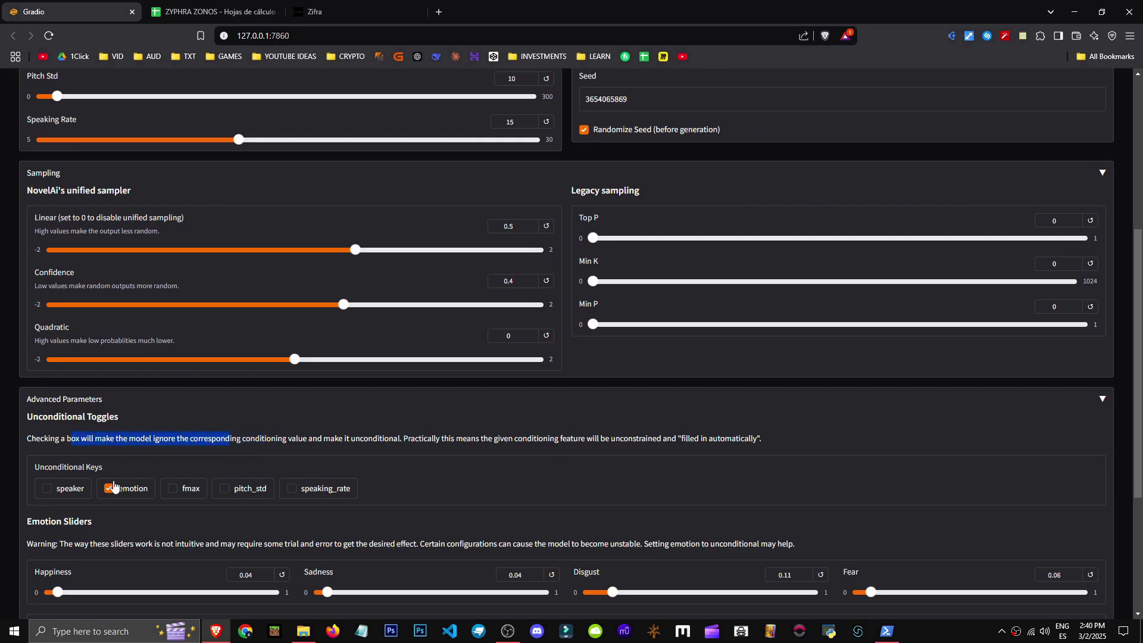
click(92, 463)
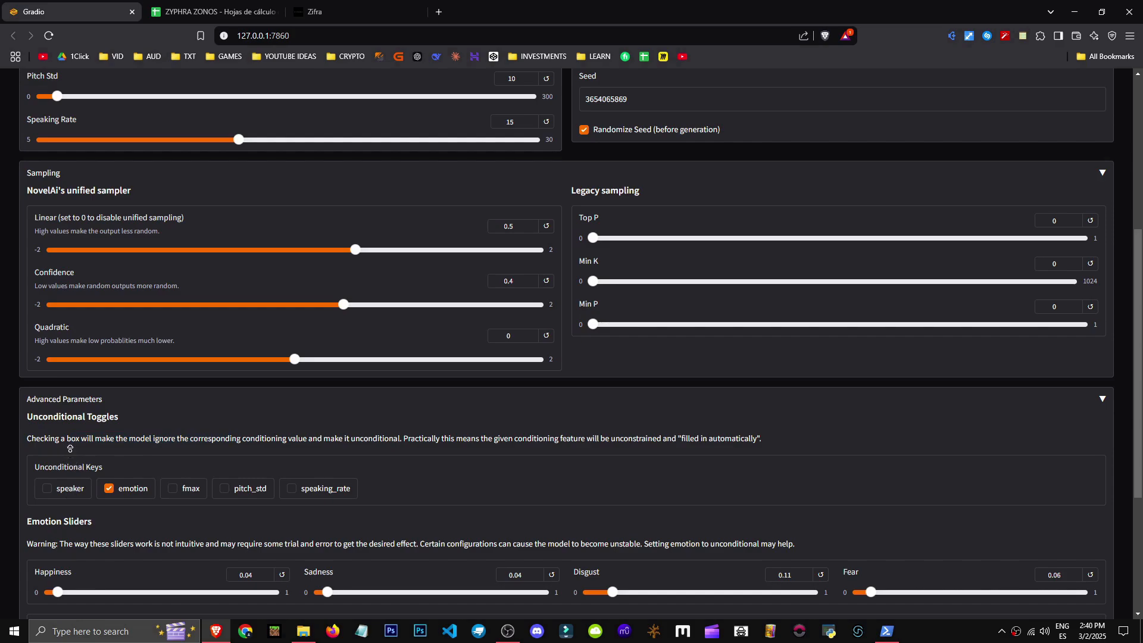
- Try marking pitch_std as unconditional and raising Pitch Std to 300
scroll(77, 465, down, 1)
click(242, 471)
scroll(261, 423, up, 2)
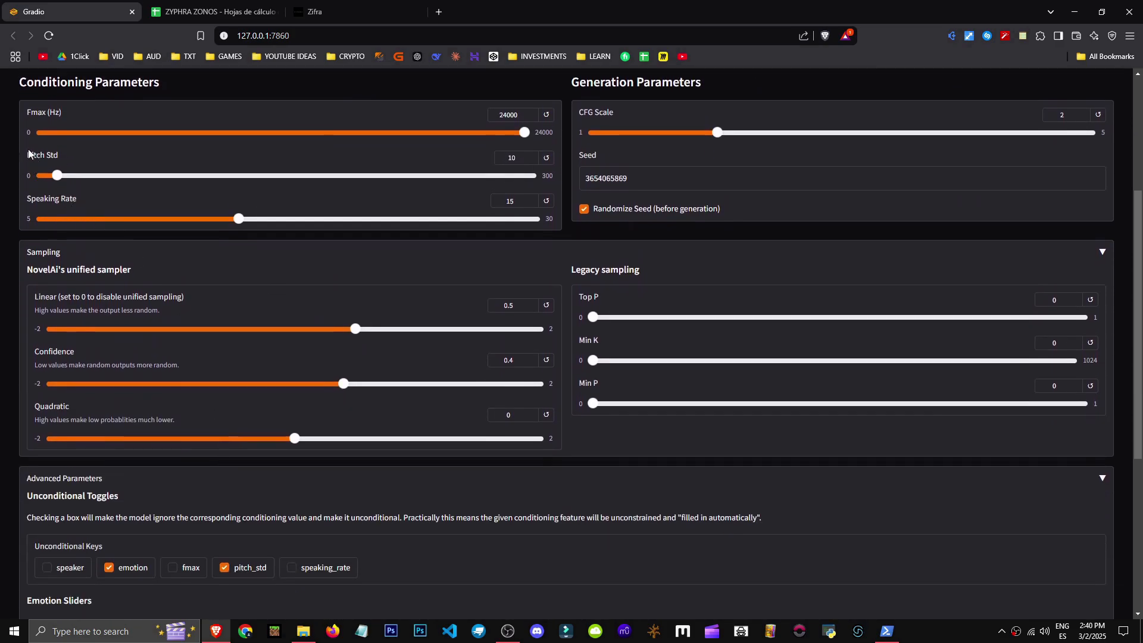
triple_click(29, 153)
drag(81, 177, 584, 190)
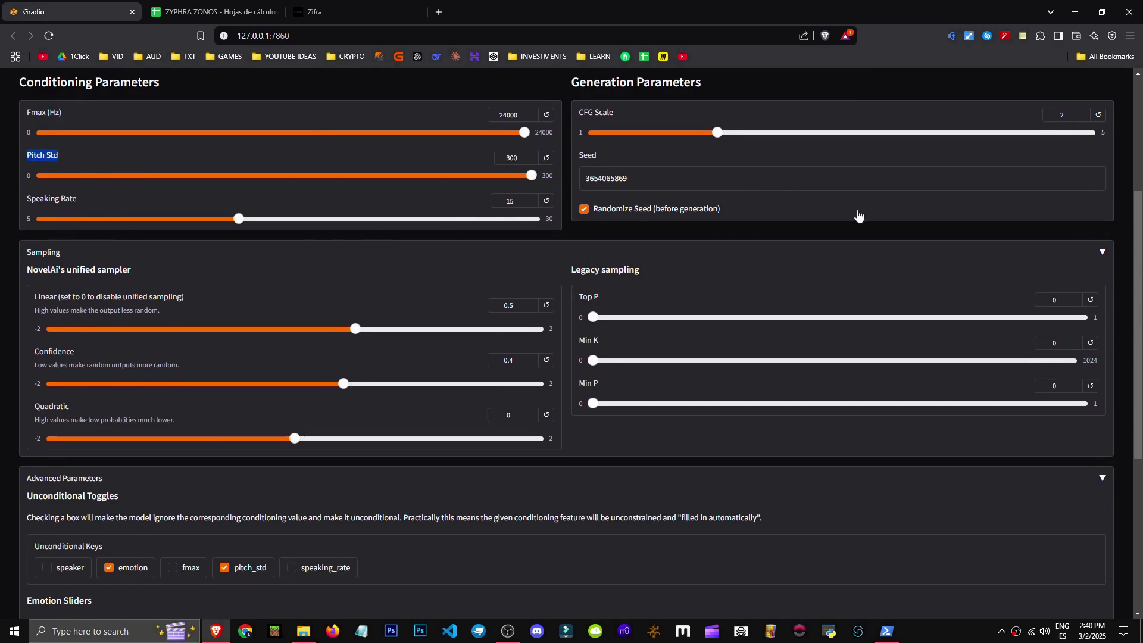
- Set Pitch Std to 22 and clear the pitch_std unconditional toggle
click(103, 187)
drag(98, 177, 77, 178)
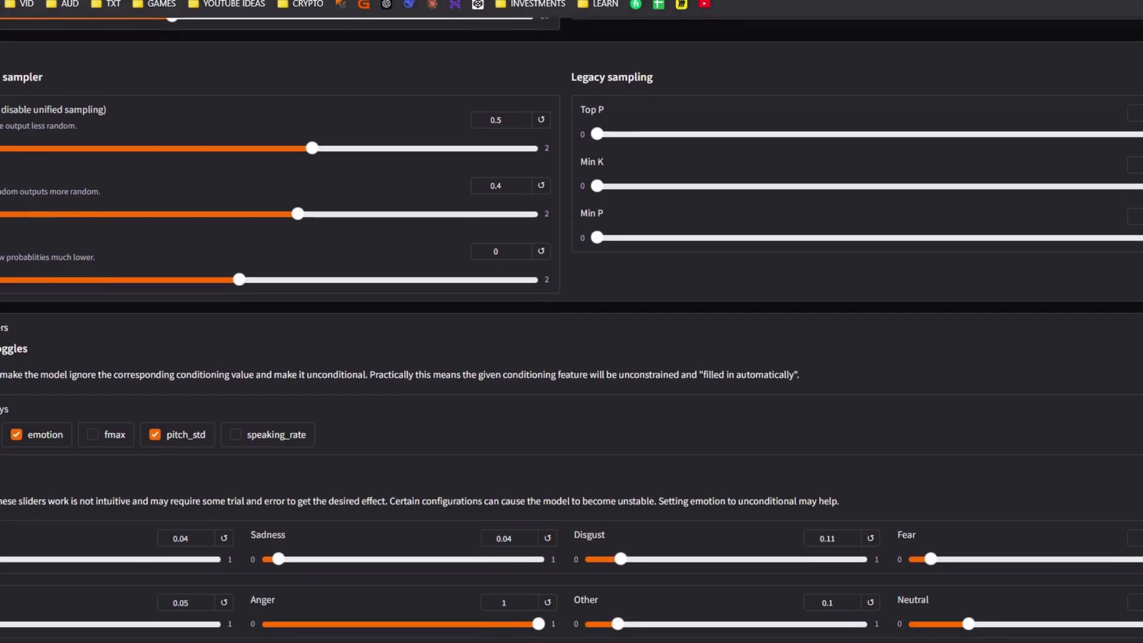
scroll(571, 321, down, 2)
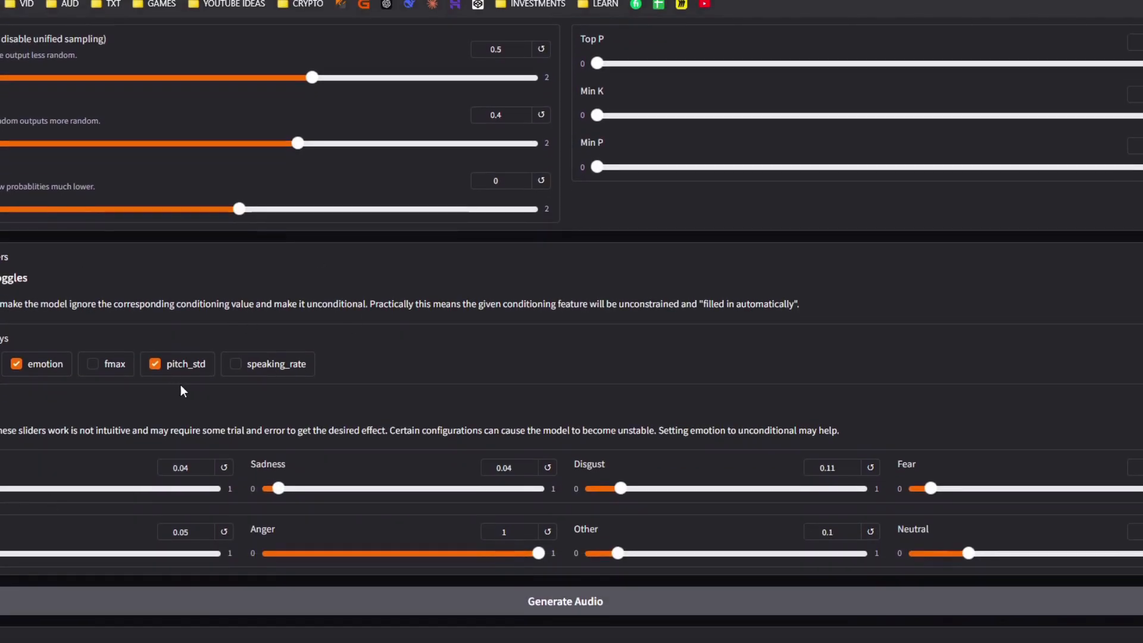
scroll(320, 423, up, 2)
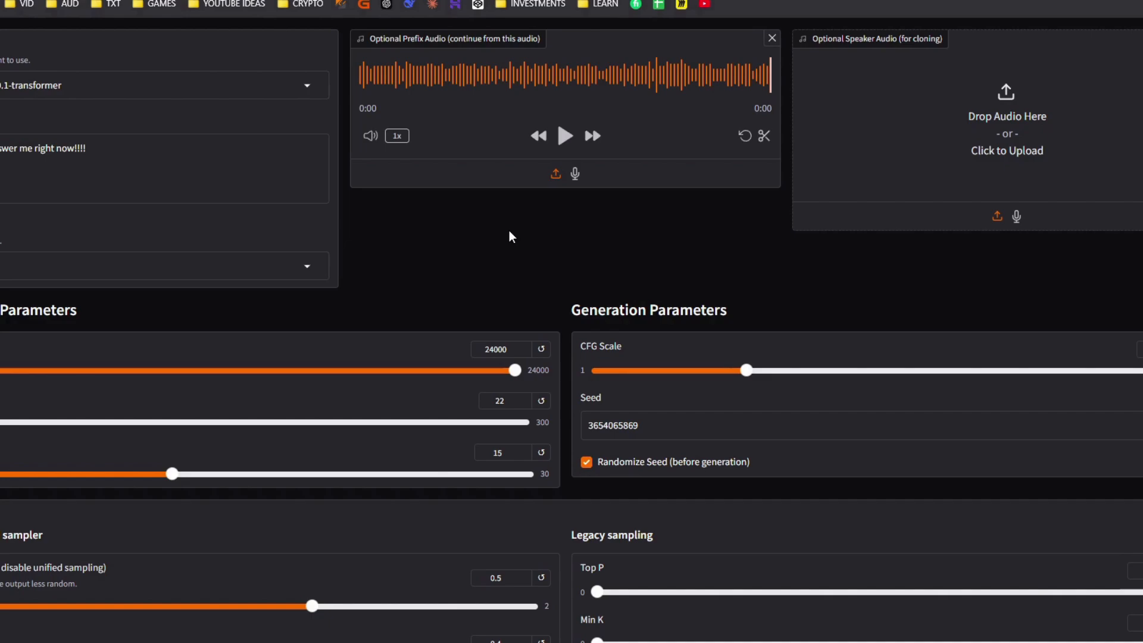
scroll(508, 231, down, 10)
scroll(545, 196, up, 12)
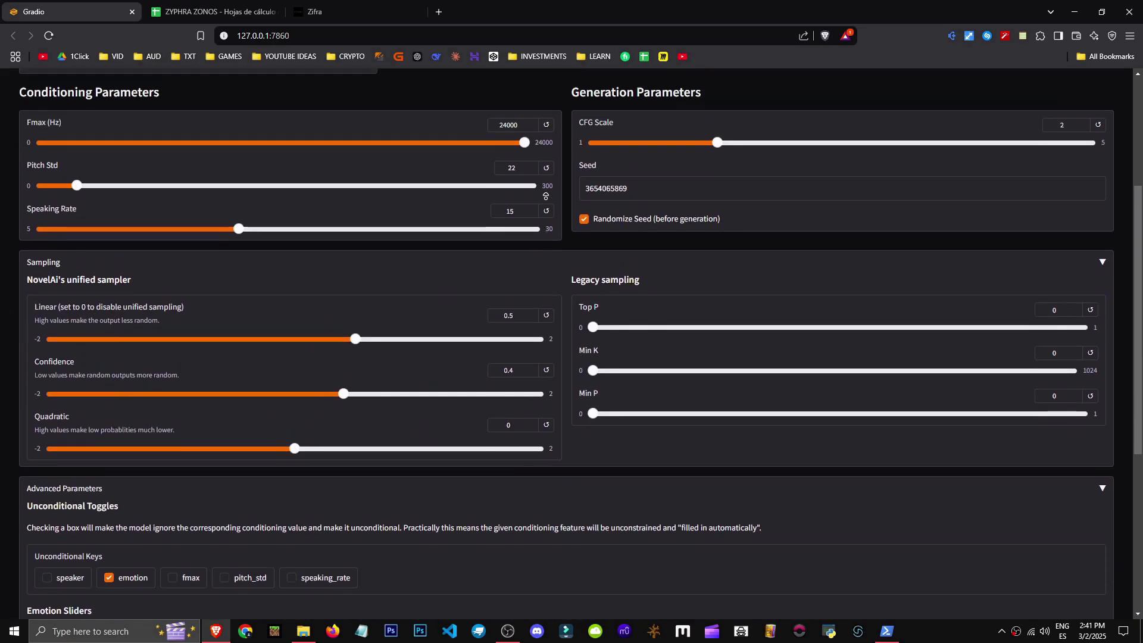
scroll(485, 238, up, 2)
scroll(311, 321, up, 1)
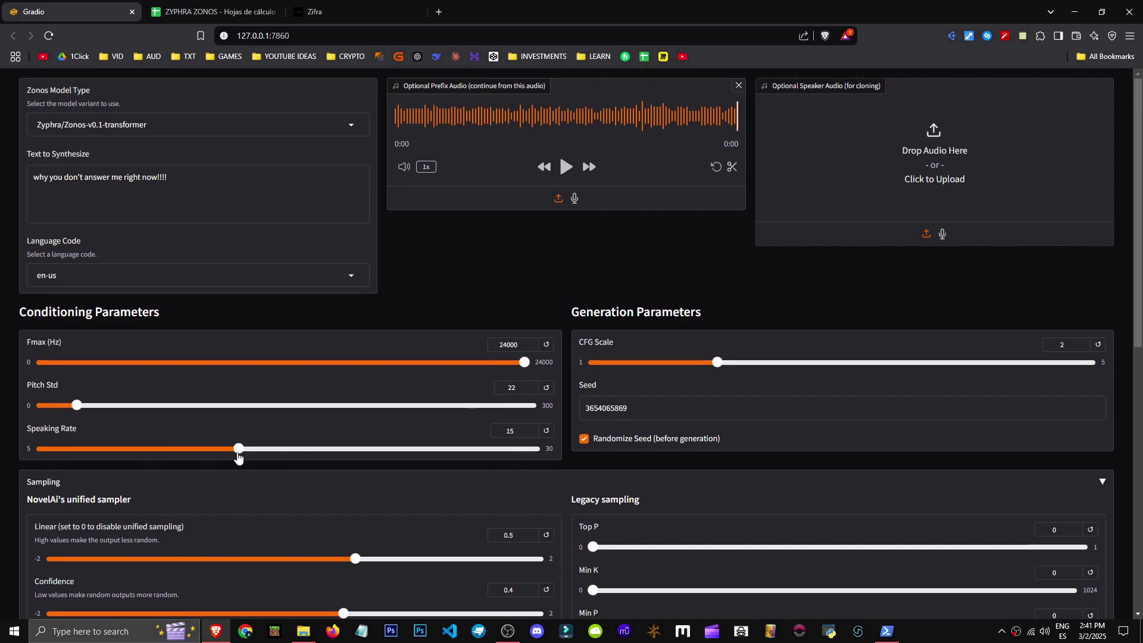
- Lower Speaking Rate to its minimum of 5
drag(236, 455, 10, 473)
scroll(444, 535, down, 9)
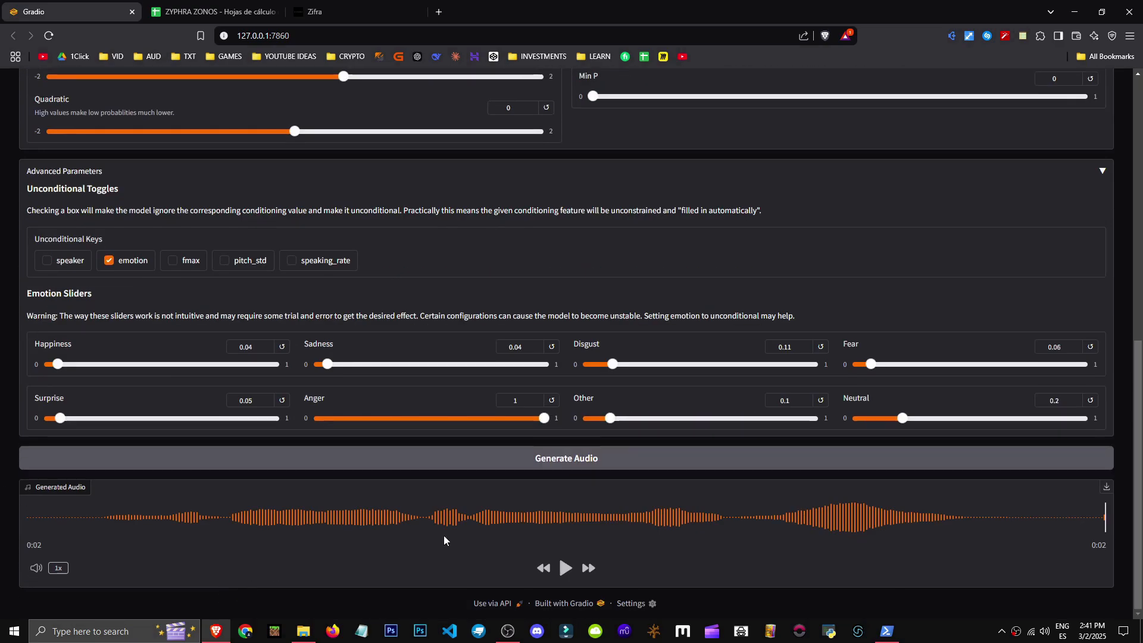
- Try the speaking_rate unconditional toggle and reread its explanation, leaving the toggle cleared
scroll(352, 394, up, 1)
click(324, 351)
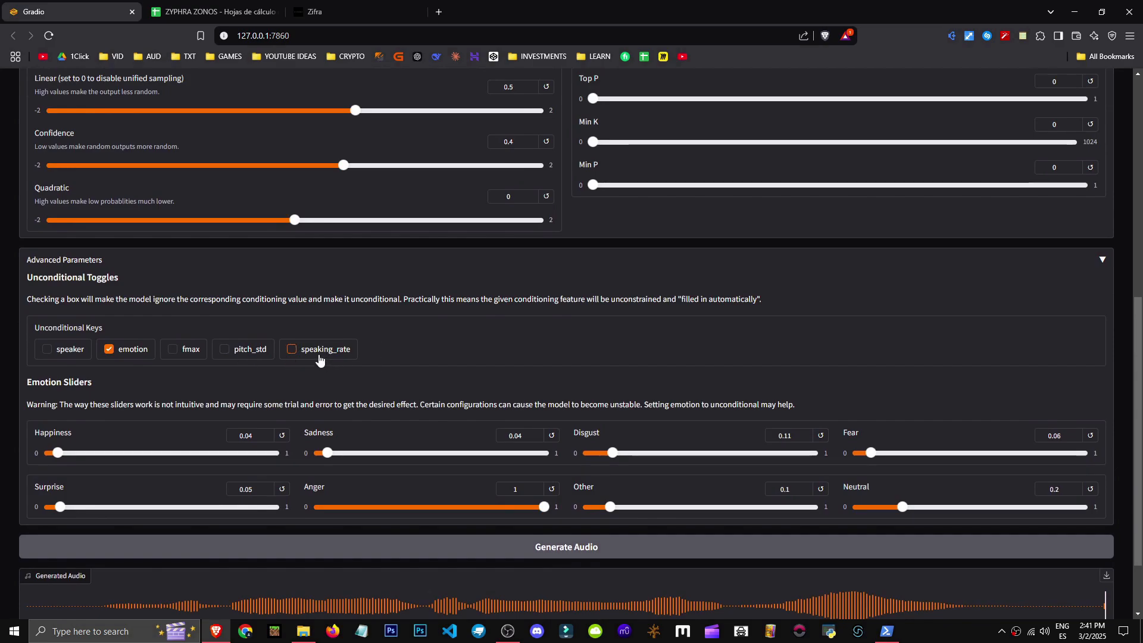
click(324, 351)
drag(57, 299, 327, 368)
click(324, 349)
- Generate the audio at Speaking Rate 5 and check the generation progress in the Windows PowerShell window
scroll(559, 473, down, 2)
click(559, 466)
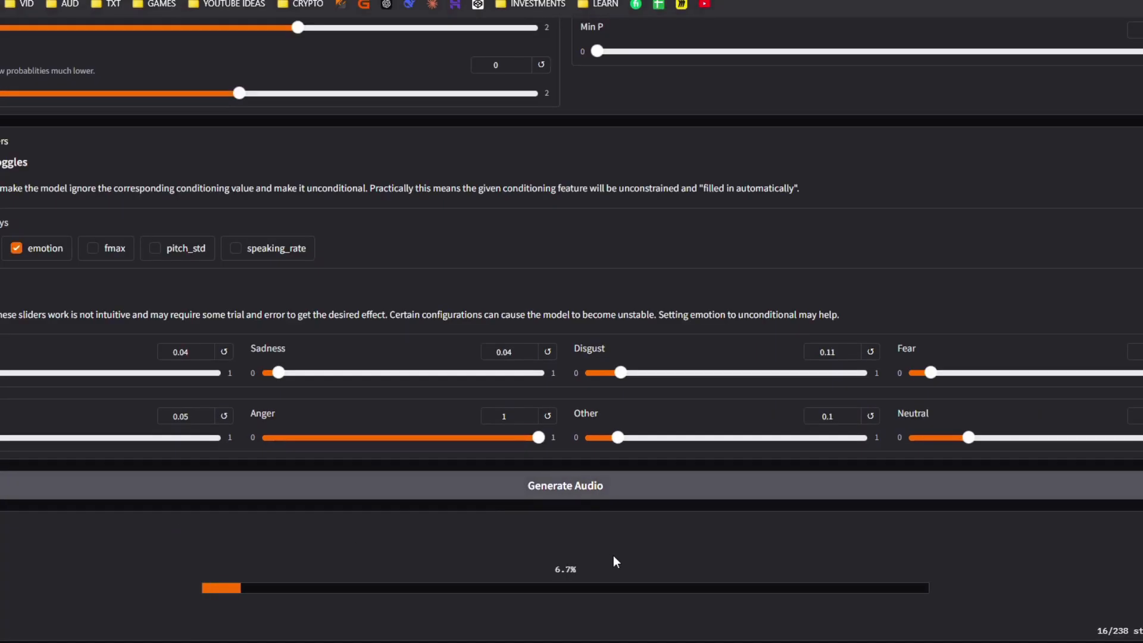
scroll(603, 529, up, 7)
middle_click(603, 529)
scroll(604, 529, down, 7)
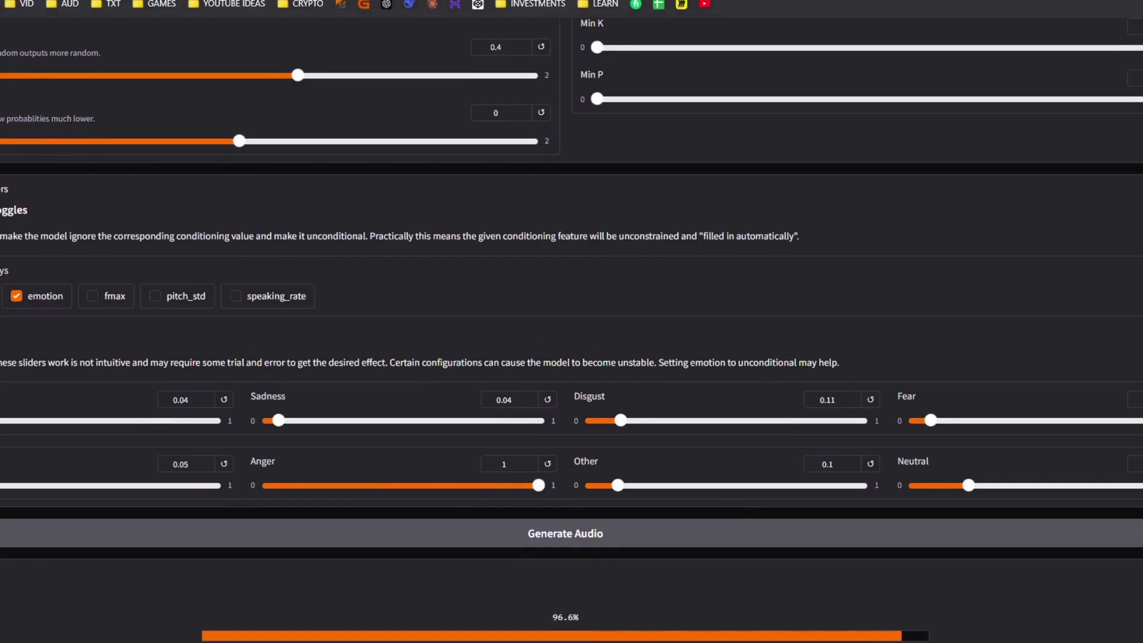
middle_click(601, 590)
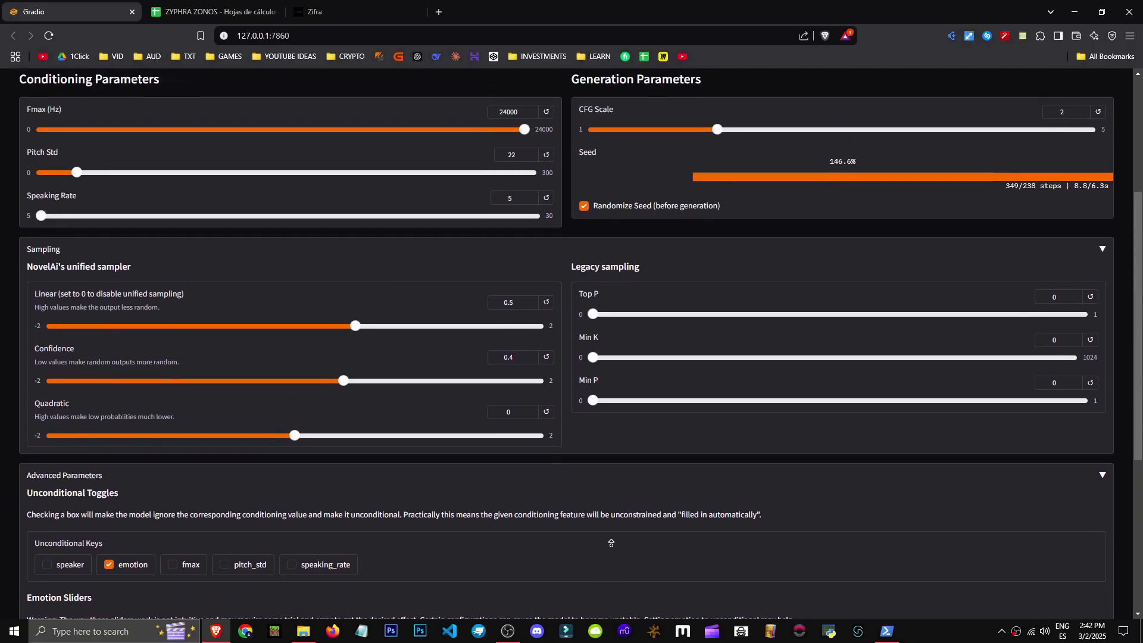
scroll(610, 543, down, 7)
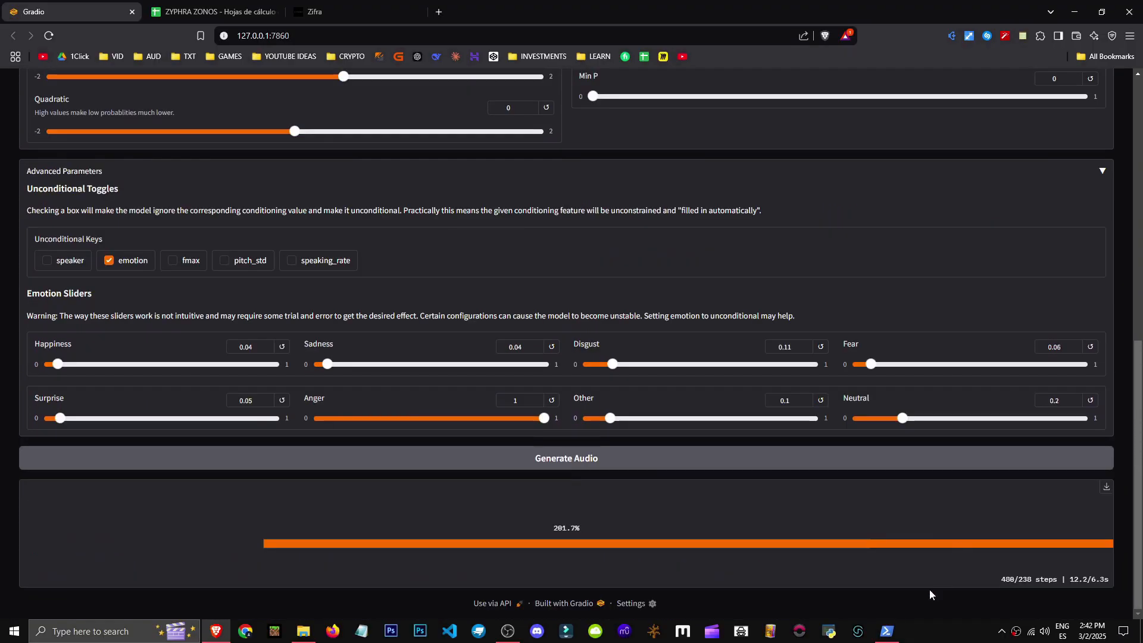
click(886, 631)
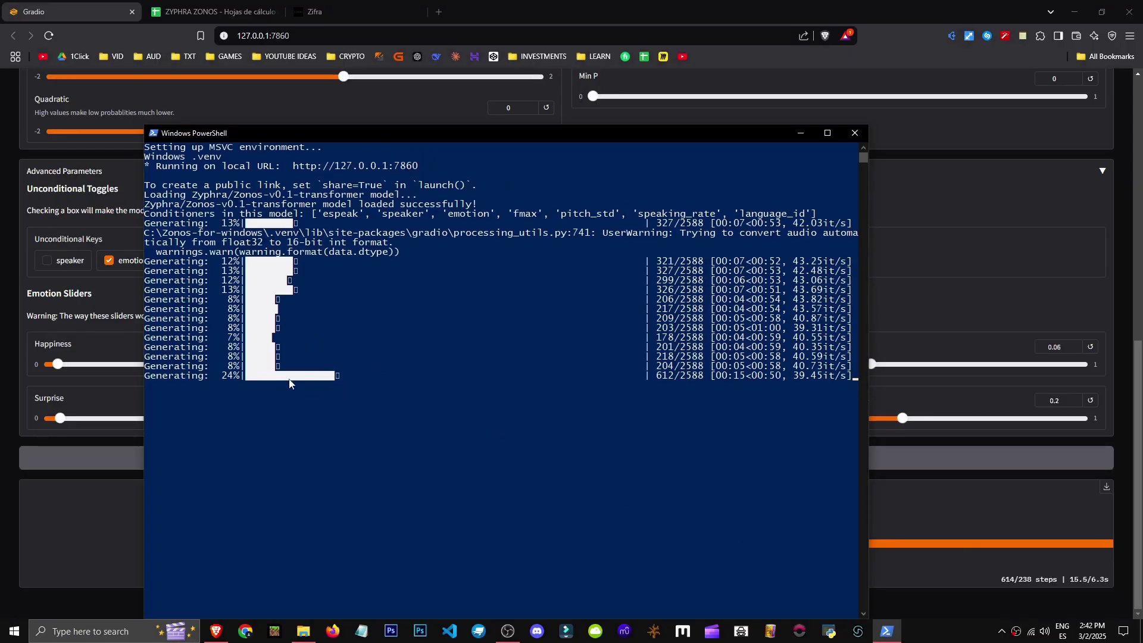
click(1119, 507)
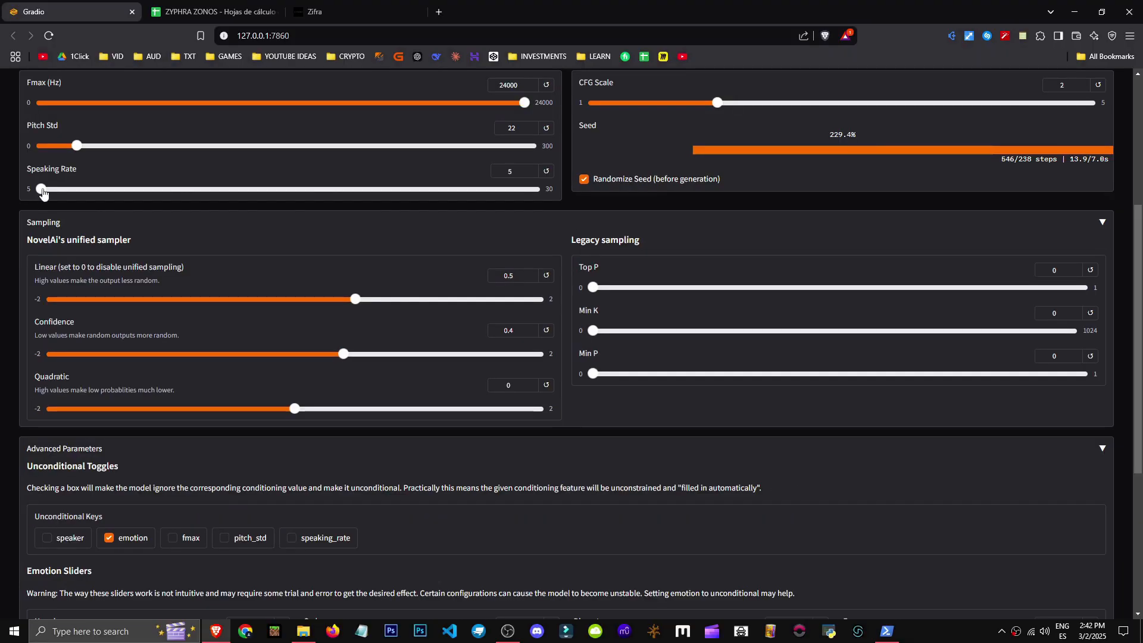
- Set Speaking Rate to 30, then generate and play the audio
scroll(594, 321, down, 5)
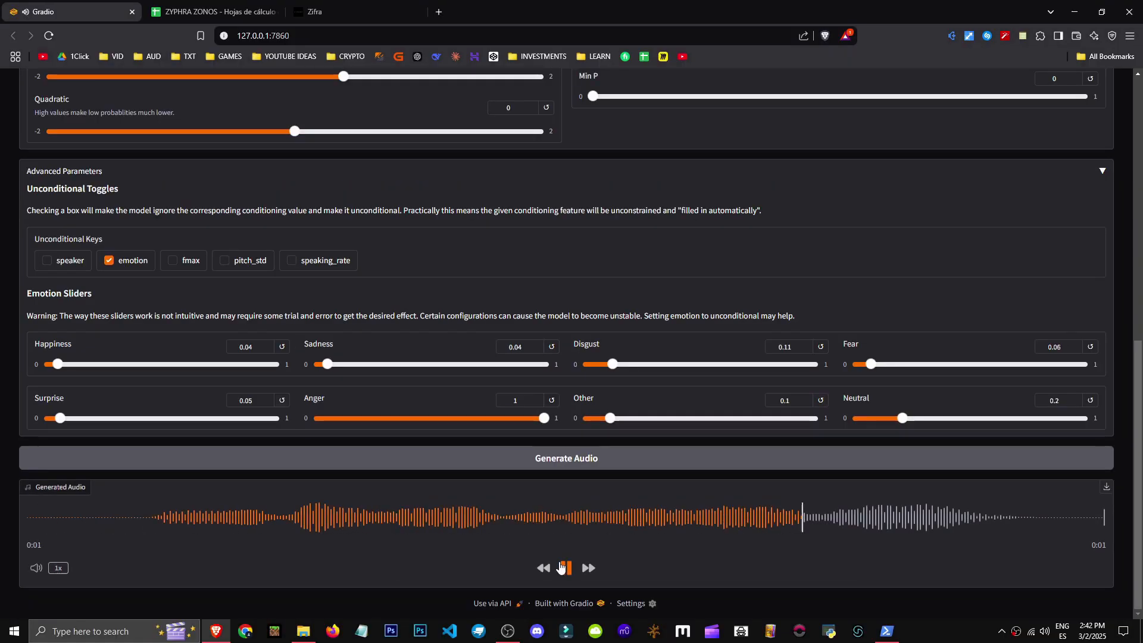
scroll(569, 476, up, 10)
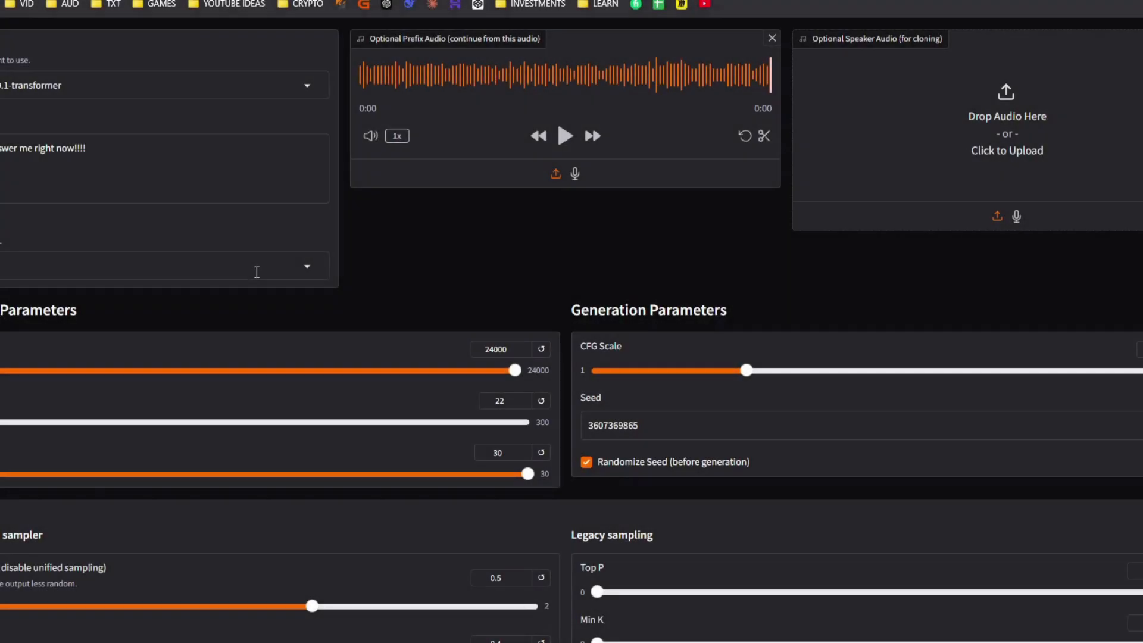
- Point out the Generation Parameters section and try CFG Scale at 2.04
drag(580, 346, 593, 349)
drag(572, 310, 725, 312)
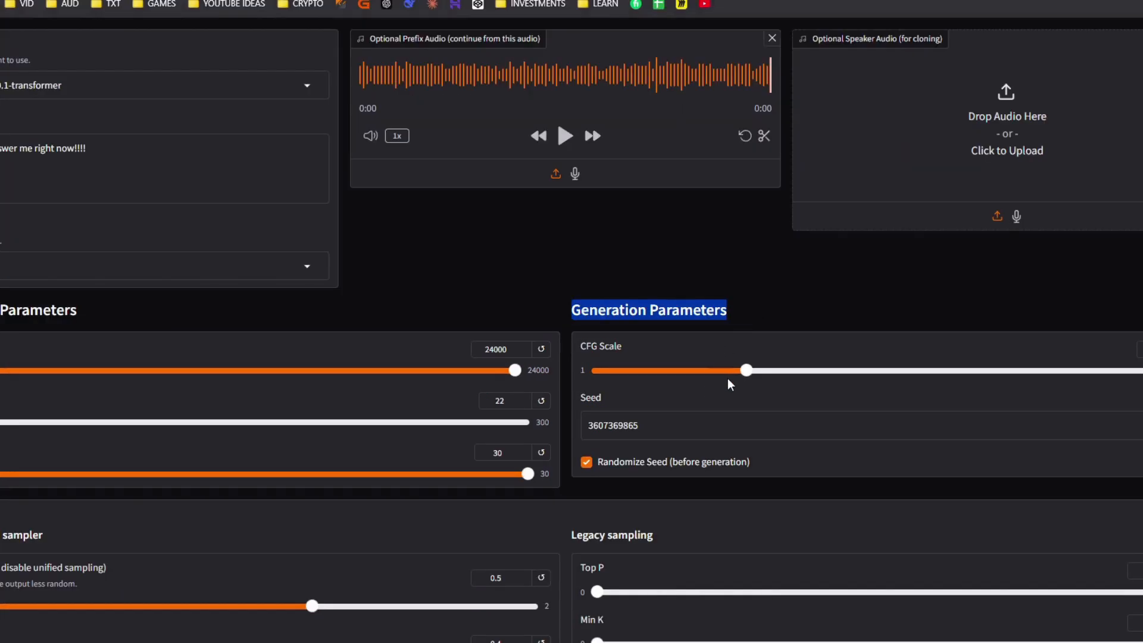
click(687, 365)
drag(710, 375, 756, 376)
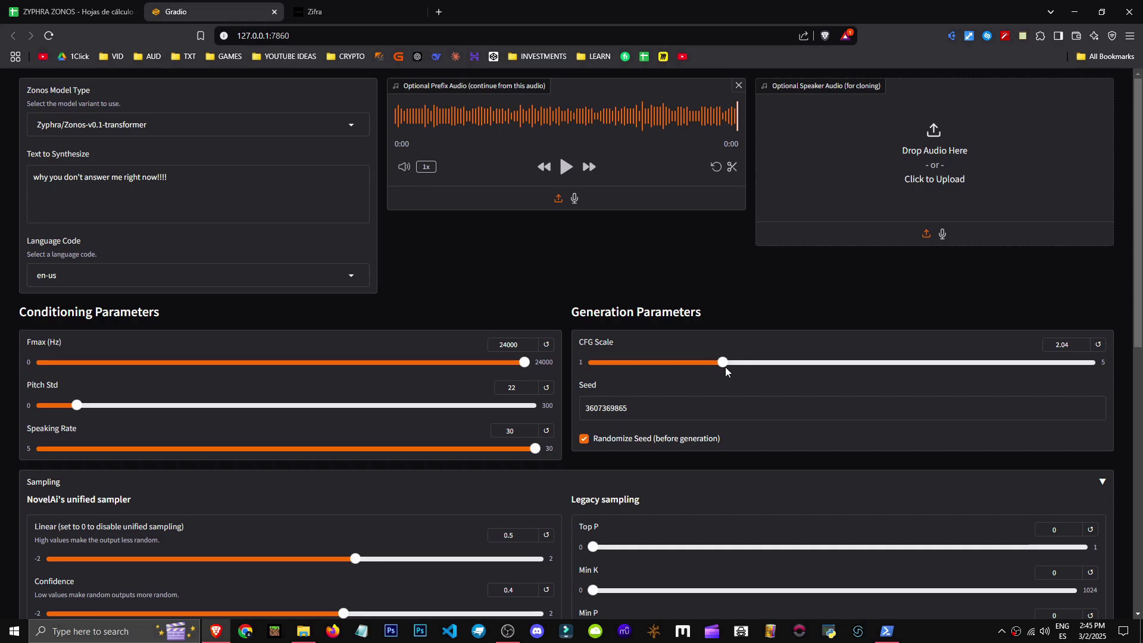
- Set Pitch Std to 27 and Speaking Rate to 17.5 in the conditioning parameters
scroll(511, 307, down, 1)
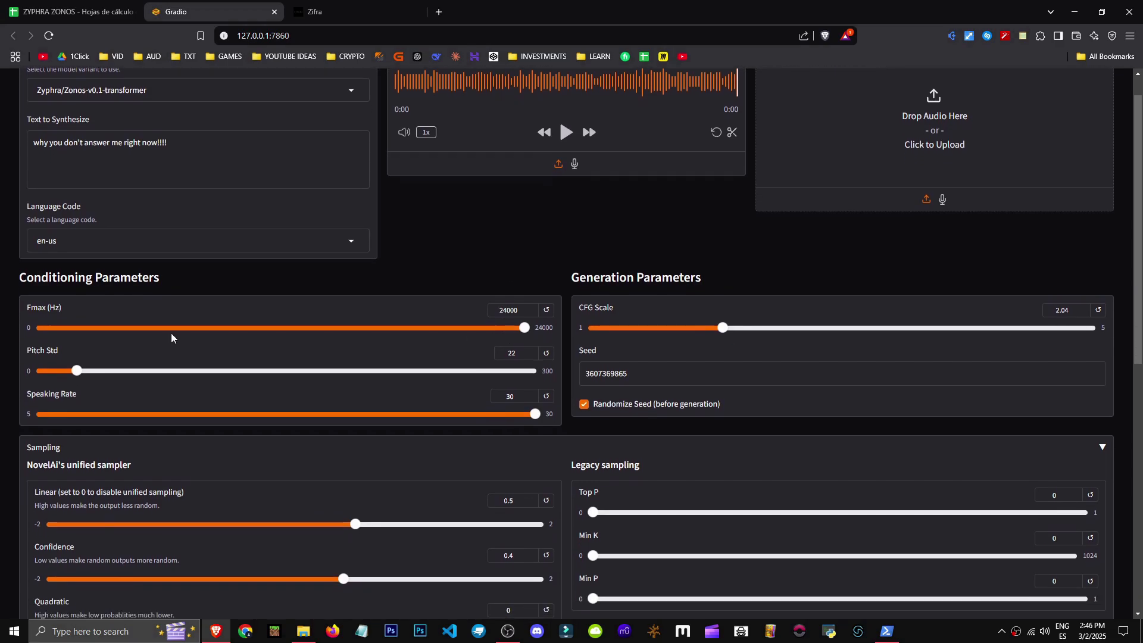
mouse_move(13, 280)
mouse_down()
mouse_move(160, 277)
mouse_move(0, 286)
mouse_up()
click(75, 375)
drag(77, 375, 86, 381)
drag(535, 415, 289, 416)
scroll(599, 395, down, 2)
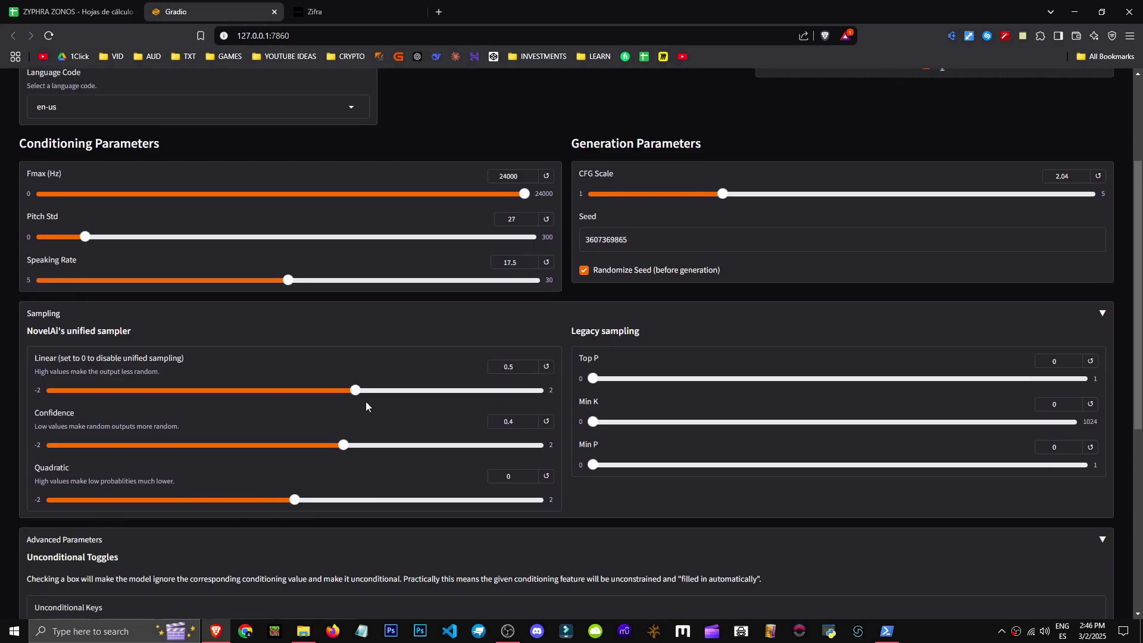
- Raise CFG Scale to its maximum of 5 and clear the emotion unconditional toggle
scroll(885, 459, up, 3)
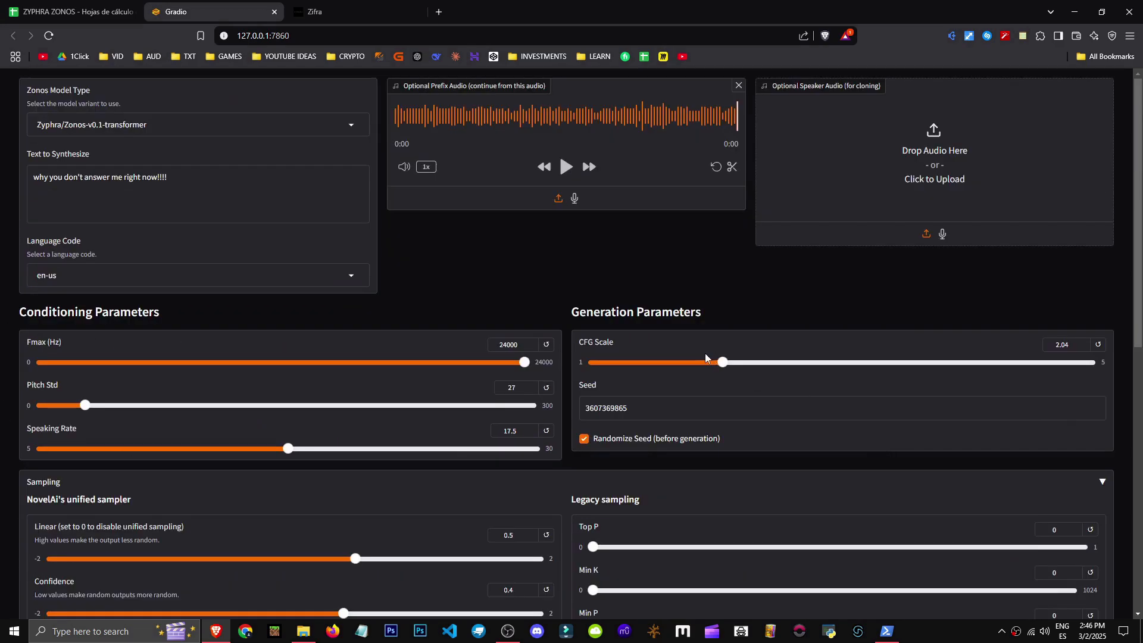
drag(721, 361, 1119, 359)
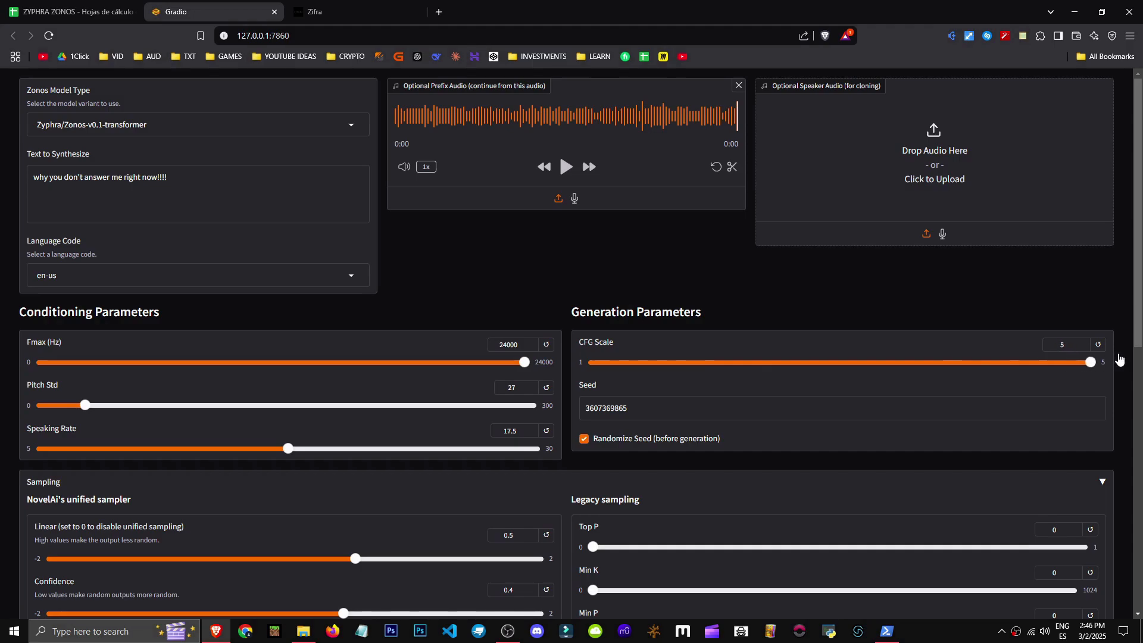
scroll(1119, 358, down, 9)
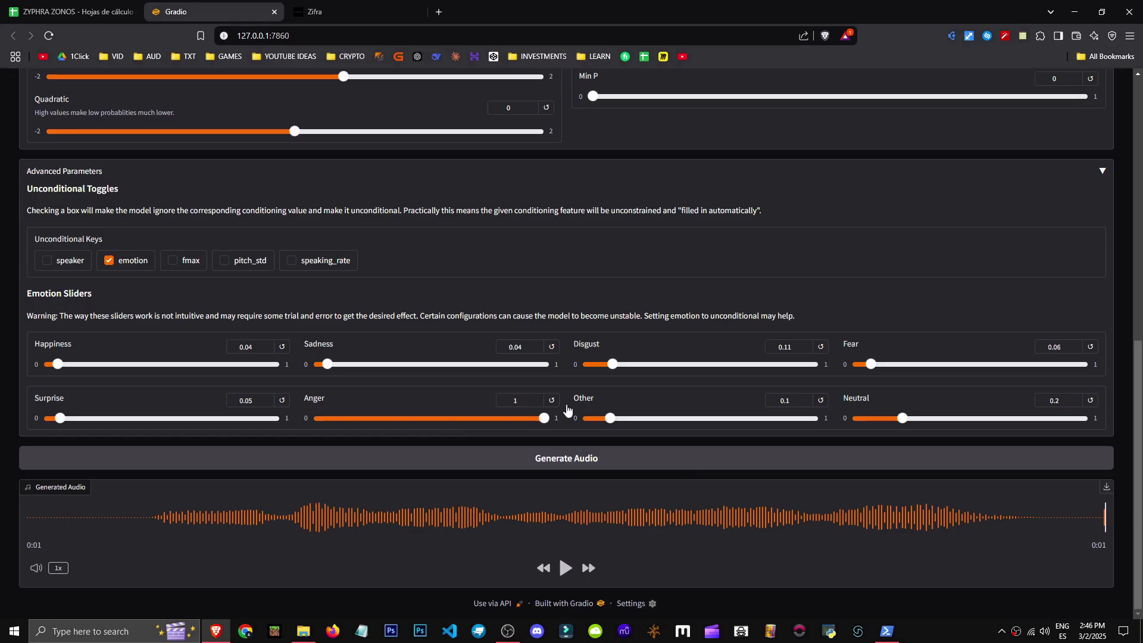
click(109, 260)
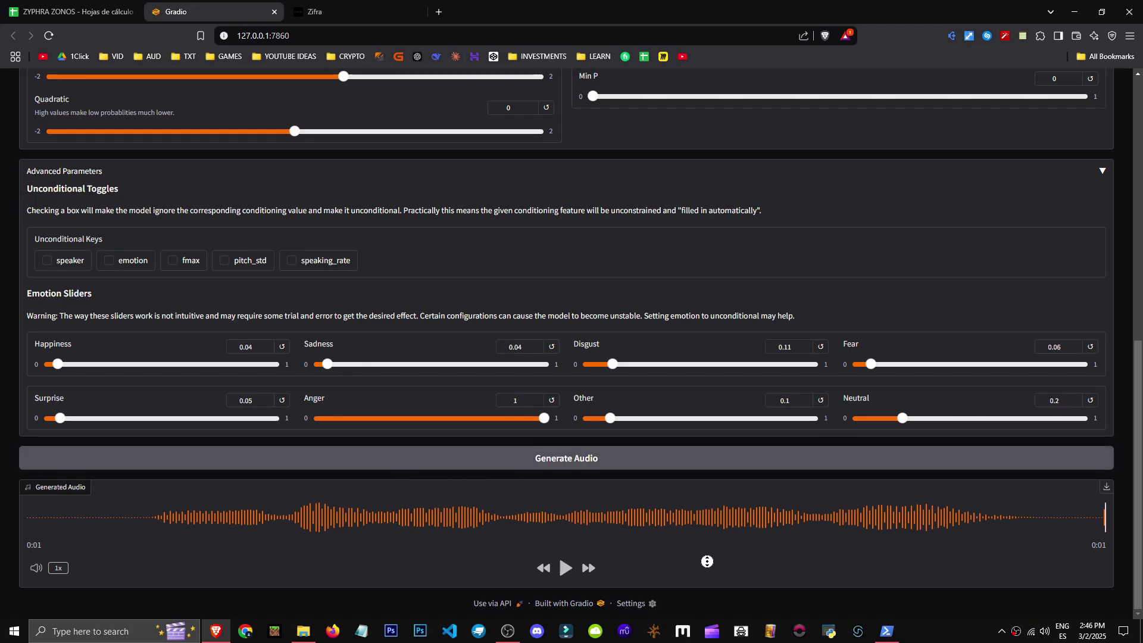
- Check the parameters and generate the audio with CFG Scale 5 and no unconditional toggles
scroll(724, 446, up, 9)
scroll(724, 446, down, 9)
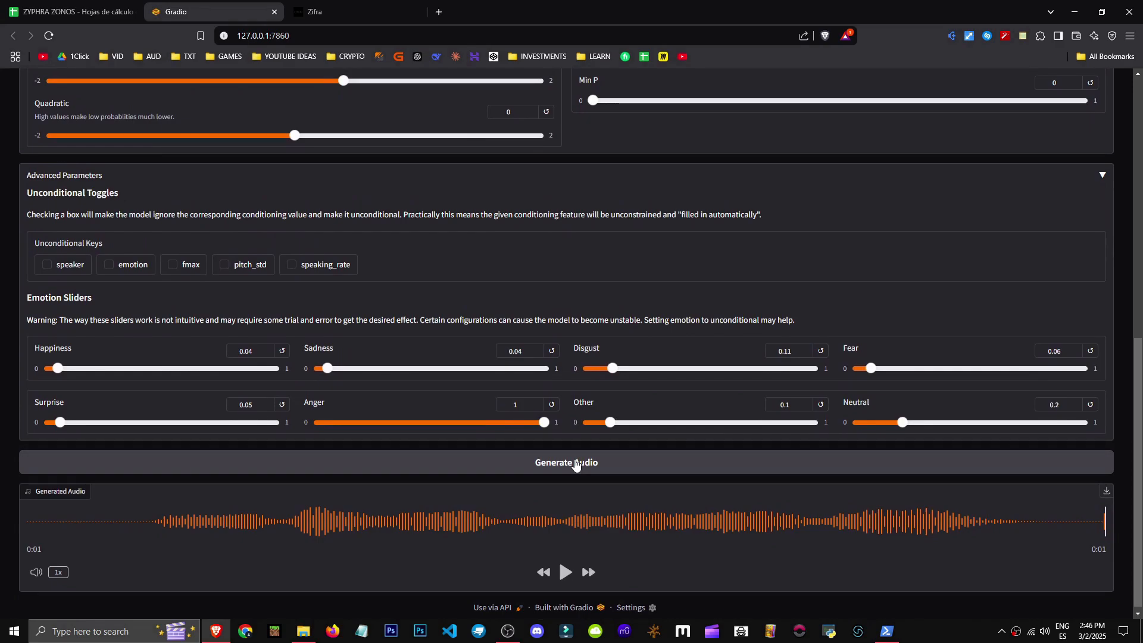
scroll(574, 464, up, 10)
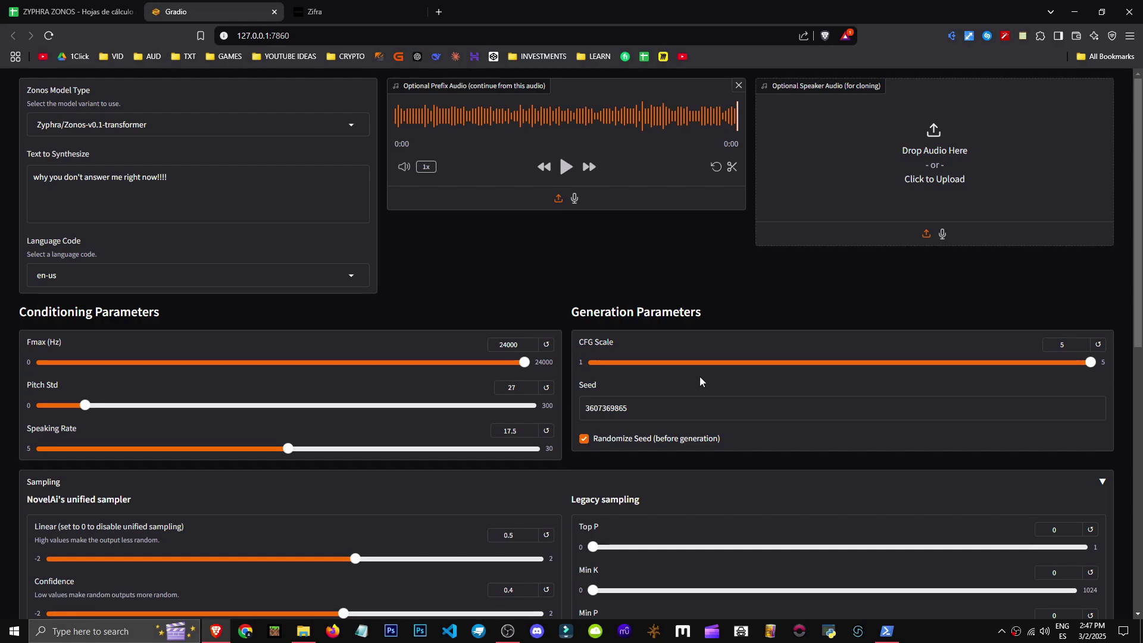
scroll(821, 333, down, 10)
click(598, 467)
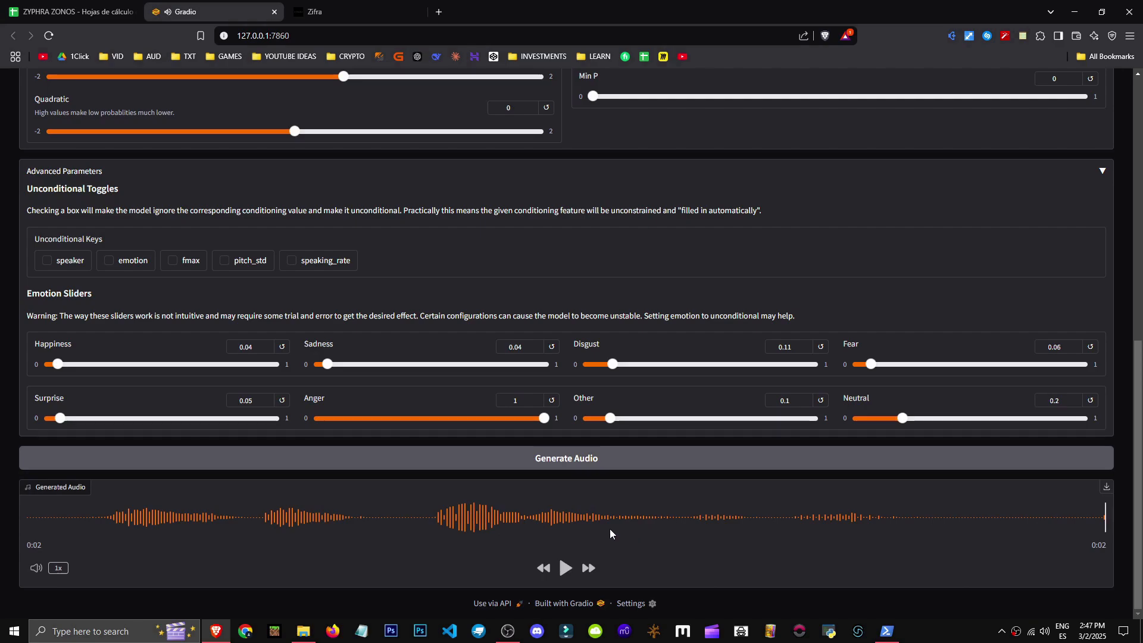
- Lower the CFG Scale to 1 and generate the audio, retrying the generation once
middle_click(706, 520)
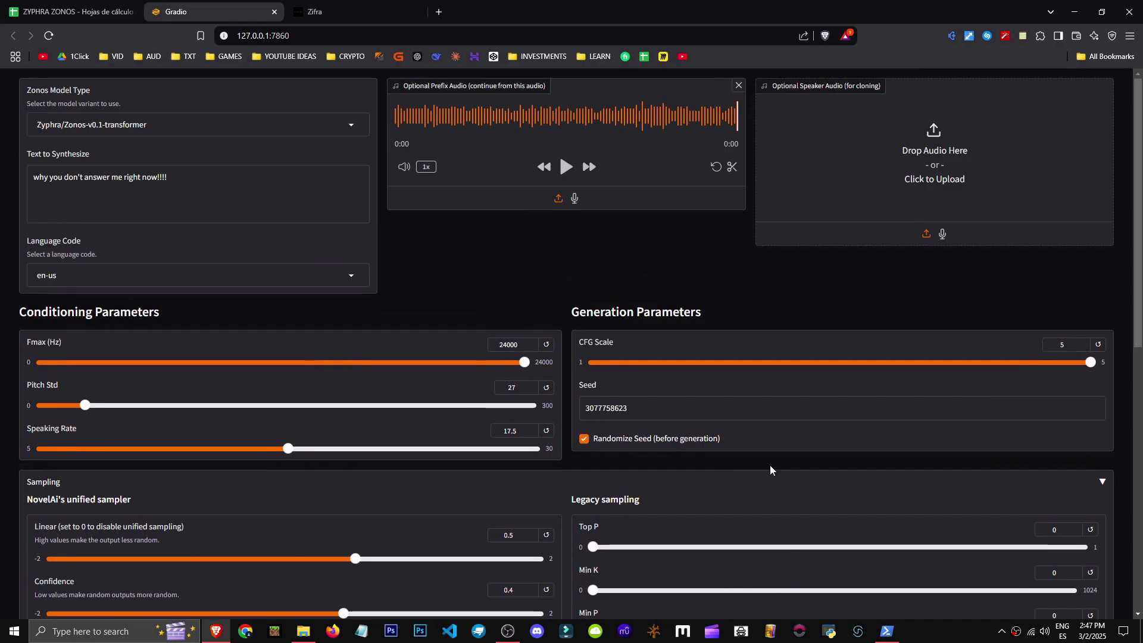
drag(1091, 362, 525, 368)
middle_click(612, 275)
click(569, 457)
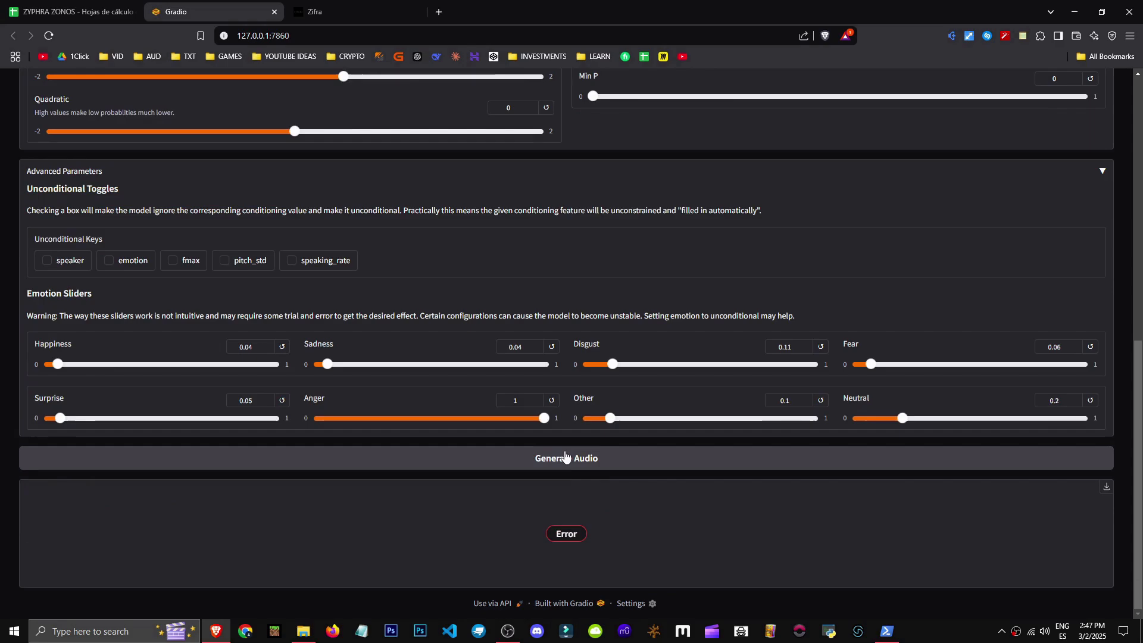
click(566, 457)
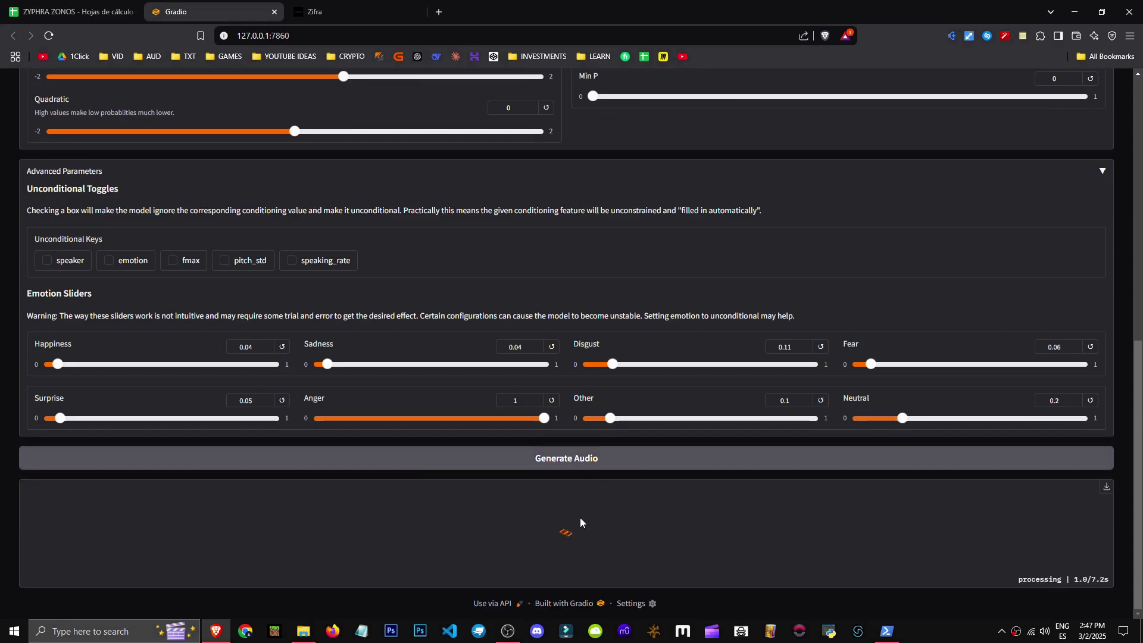
- Inspect the final error line about cfg_scale in the PowerShell traceback and return to the Zonos page
drag(325, 541, 260, 534)
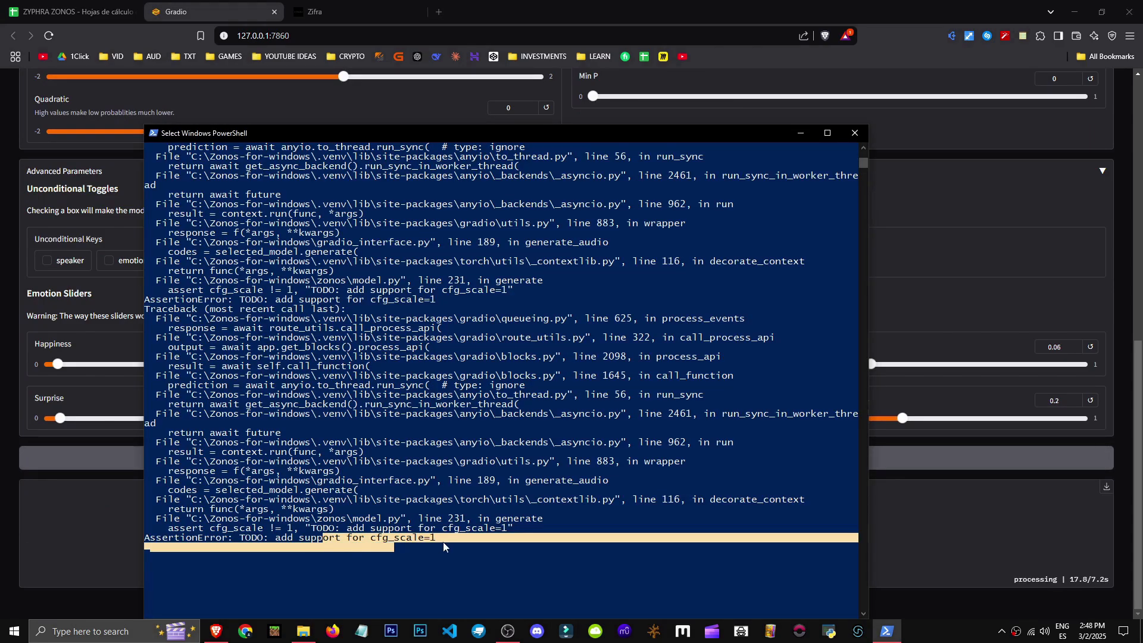
click(444, 540)
click(1032, 555)
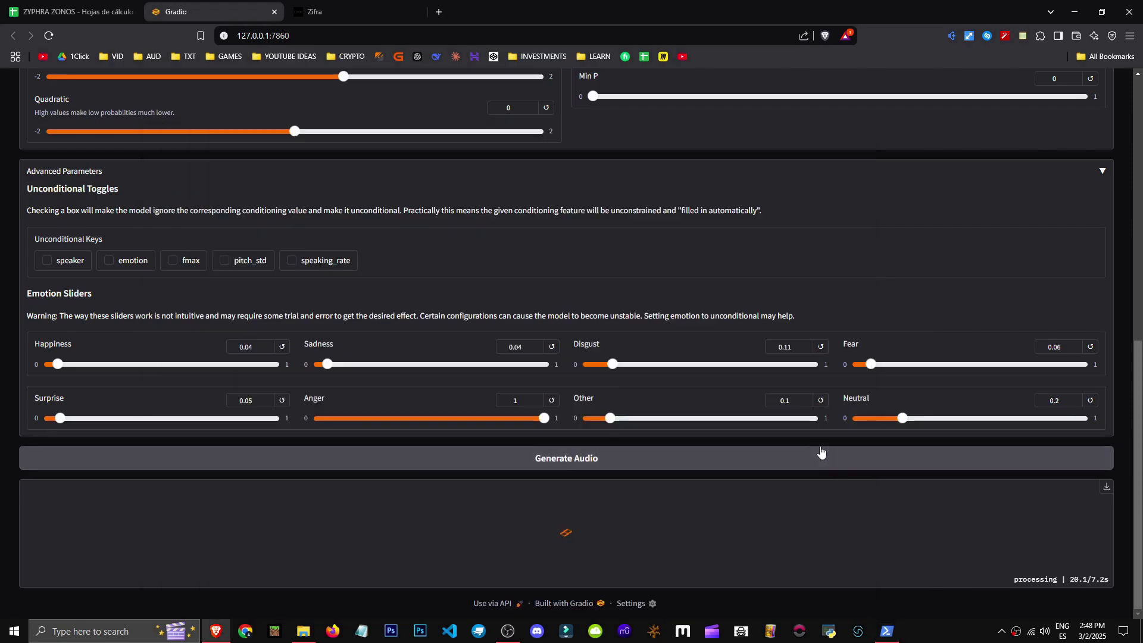
- Raise the CFG Scale above its minimum in the generation parameters
scroll(848, 452, up, 5)
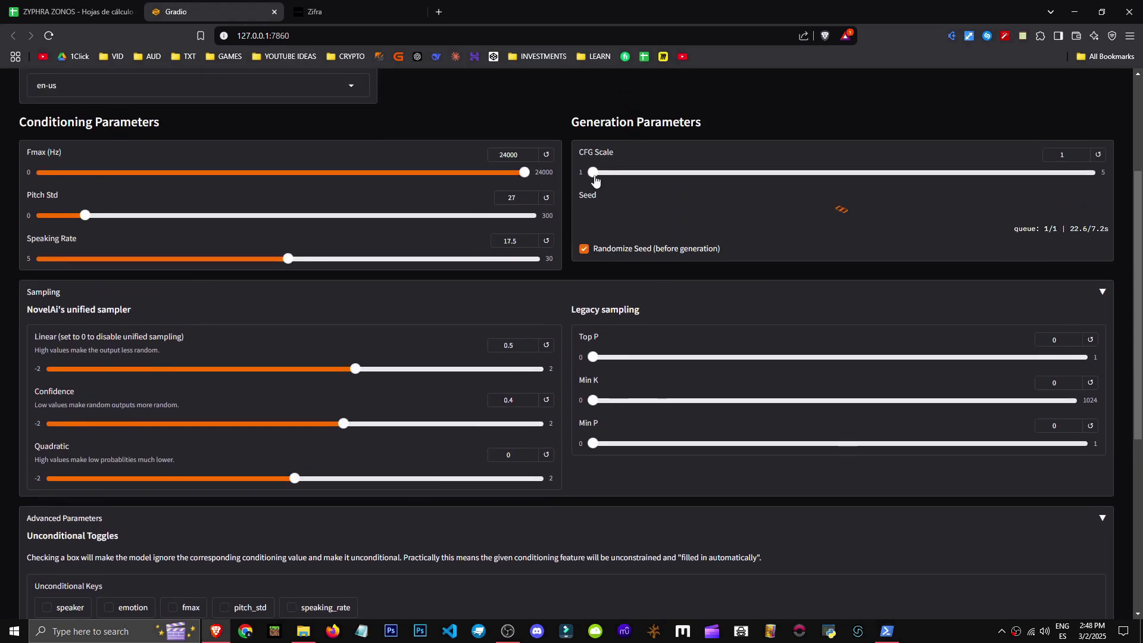
drag(592, 172, 601, 172)
scroll(696, 374, up, 3)
click(696, 362)
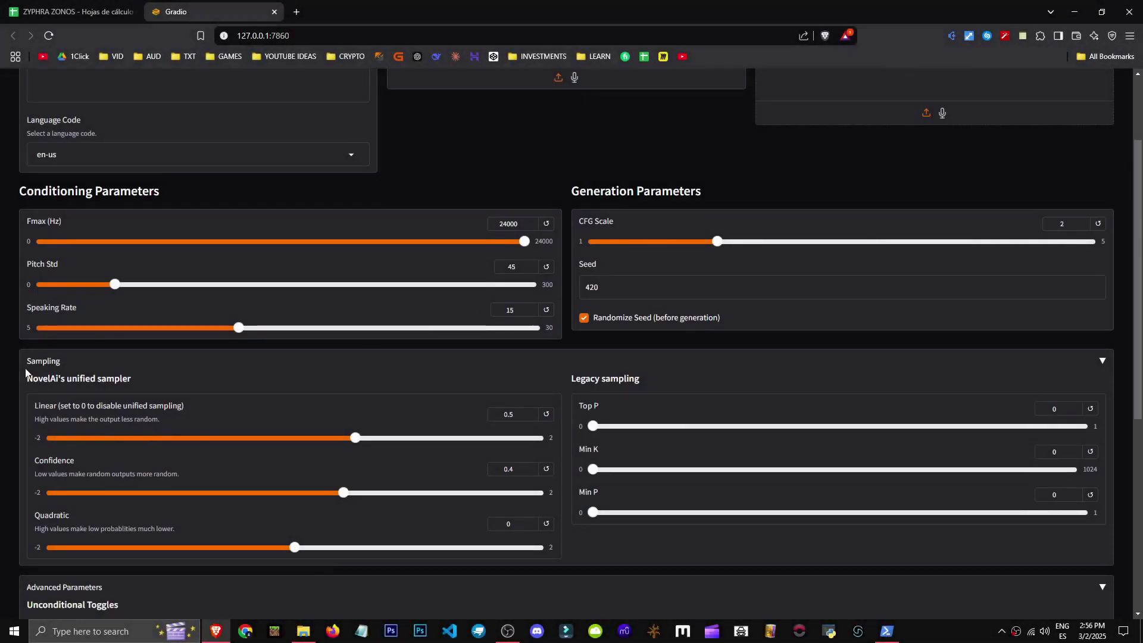
- Examine the Sampling section and read the descriptions of Linear, Confidence and Quadratic under NovelAi's unified sampler
click(126, 378)
scroll(267, 505, down, 1)
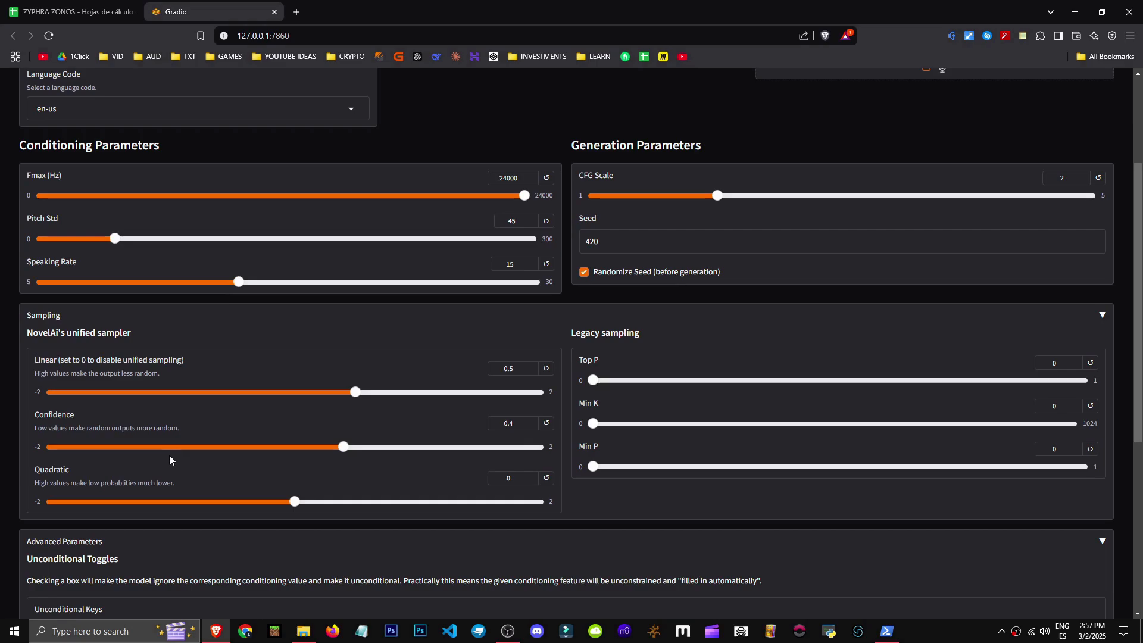
scroll(428, 354, down, 7)
scroll(429, 337, up, 4)
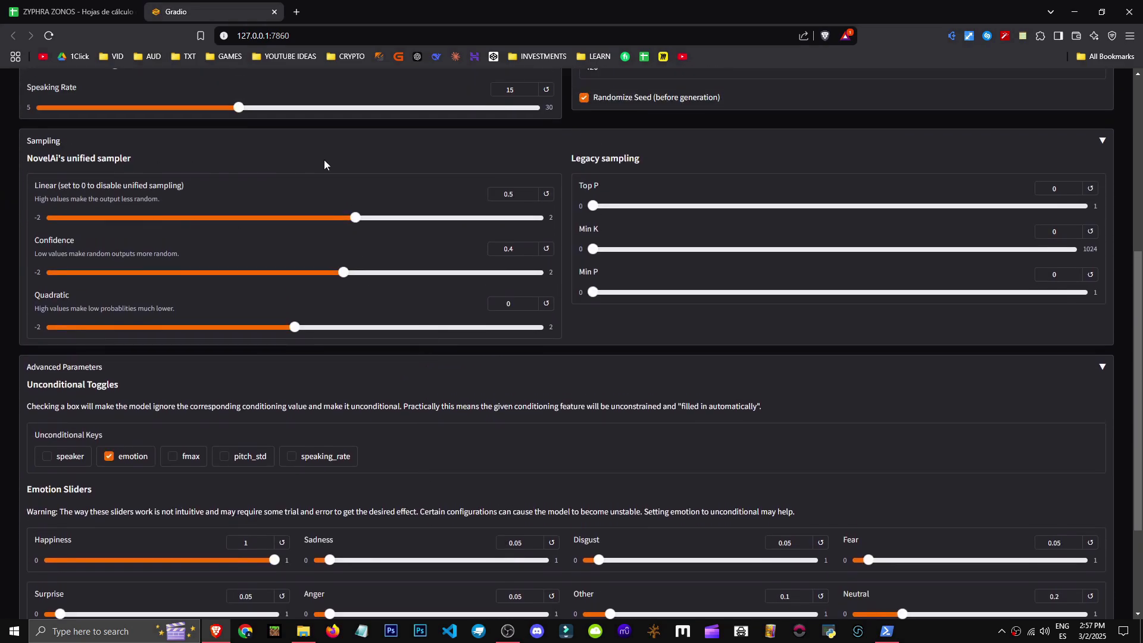
scroll(107, 214, up, 1)
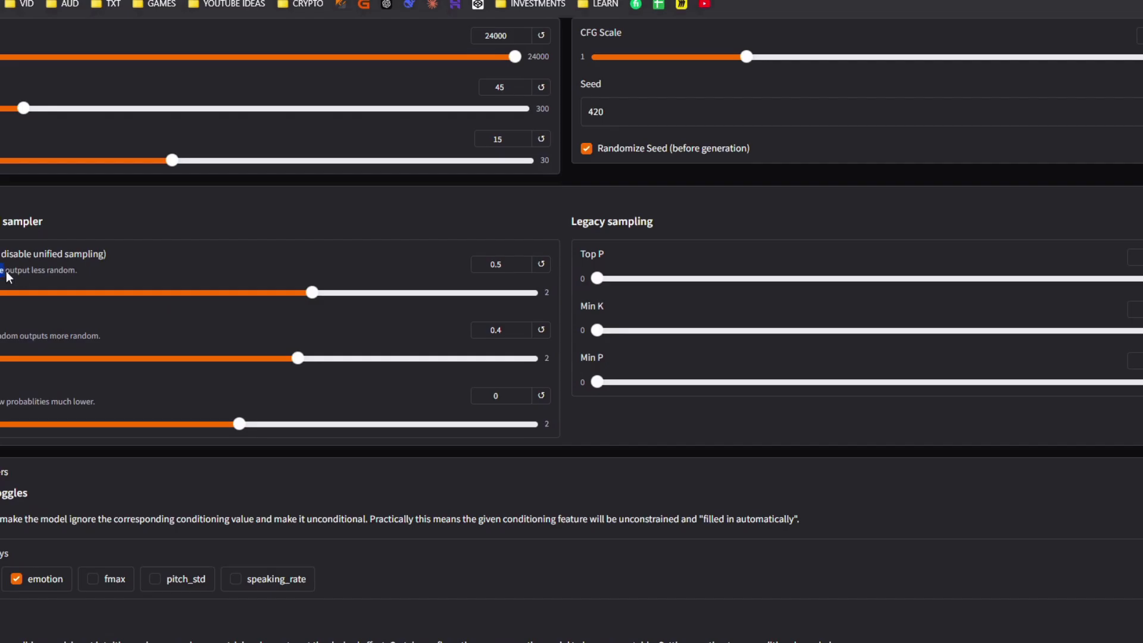
drag(3, 271, 36, 273)
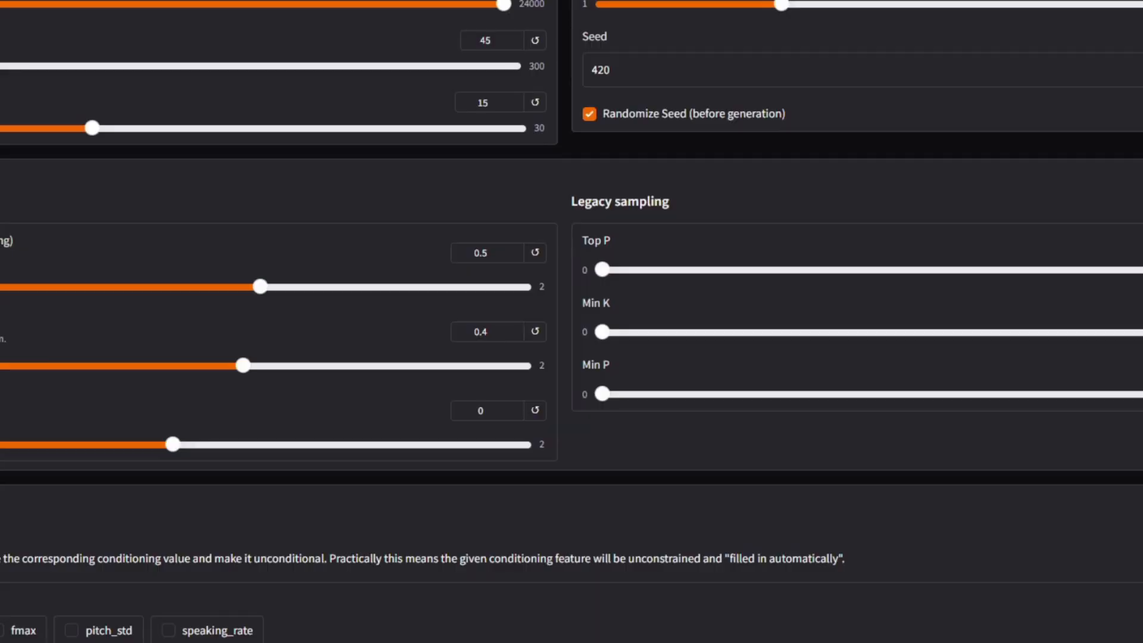
drag(34, 334, 191, 334)
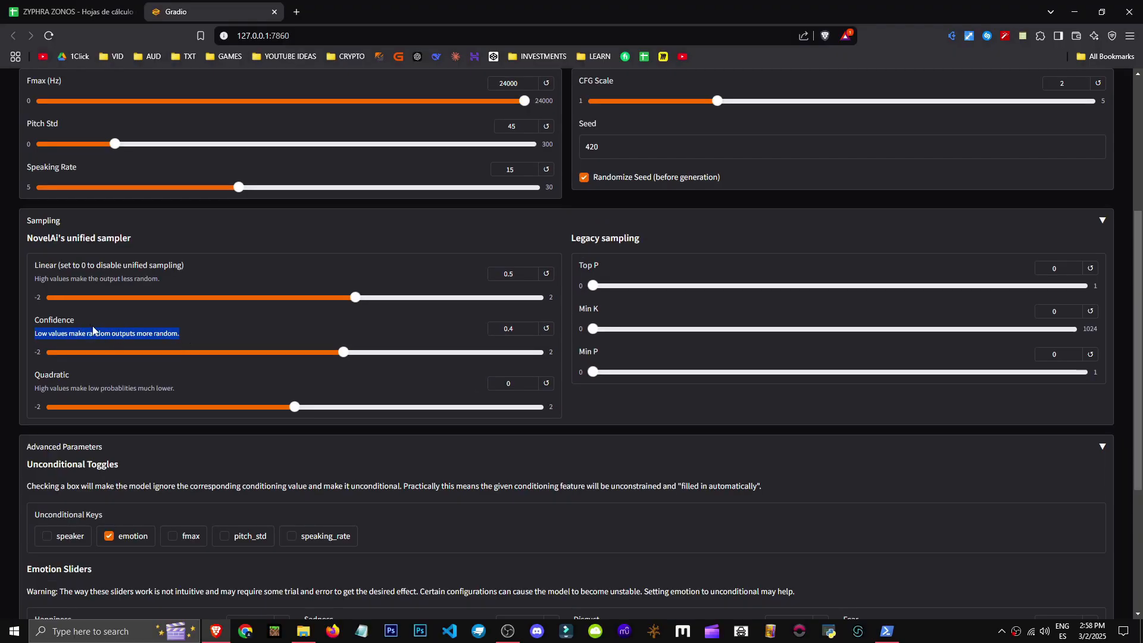
triple_click(77, 389)
click(44, 394)
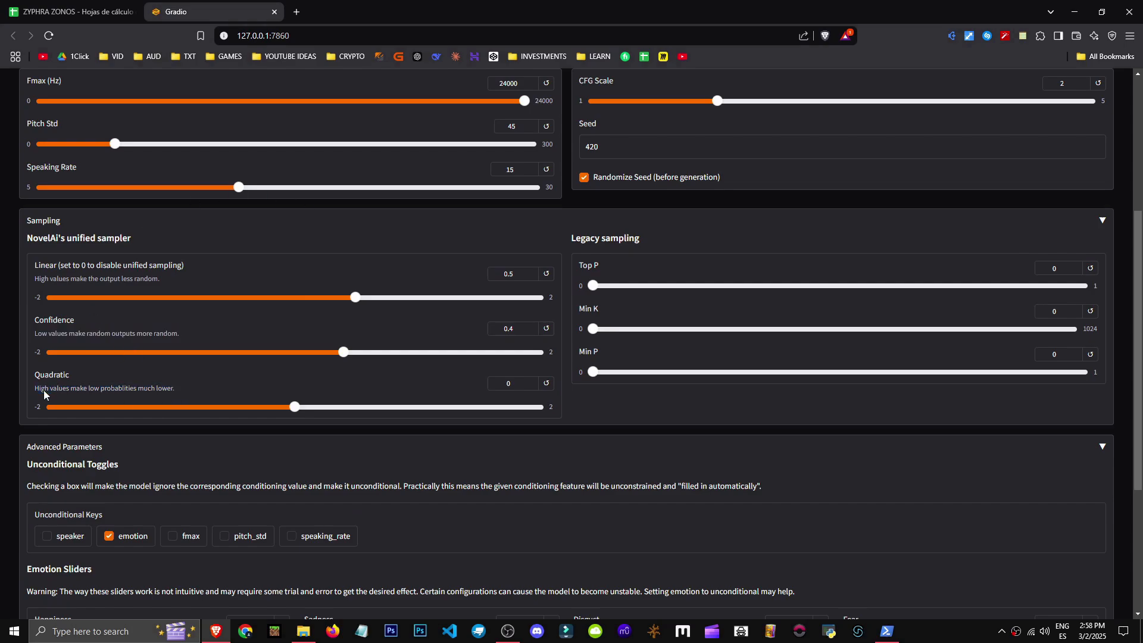
triple_click(44, 392)
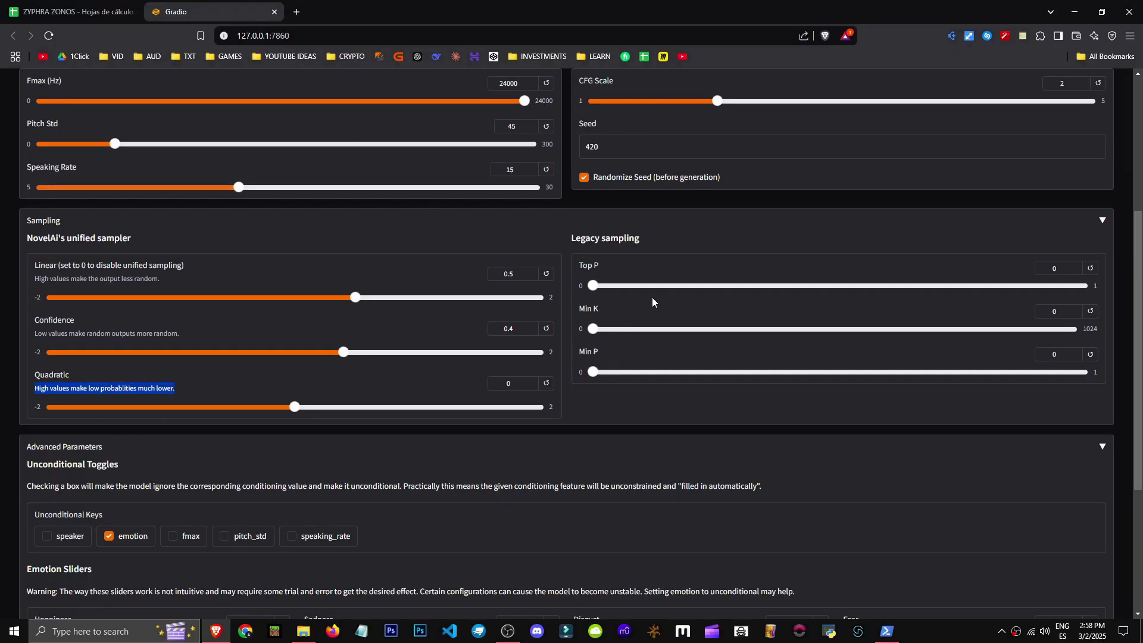
drag(28, 375, 159, 388)
- Try the Quadratic value at -0.42 and set it back to 0
drag(292, 413, 242, 409)
double_click(493, 384)
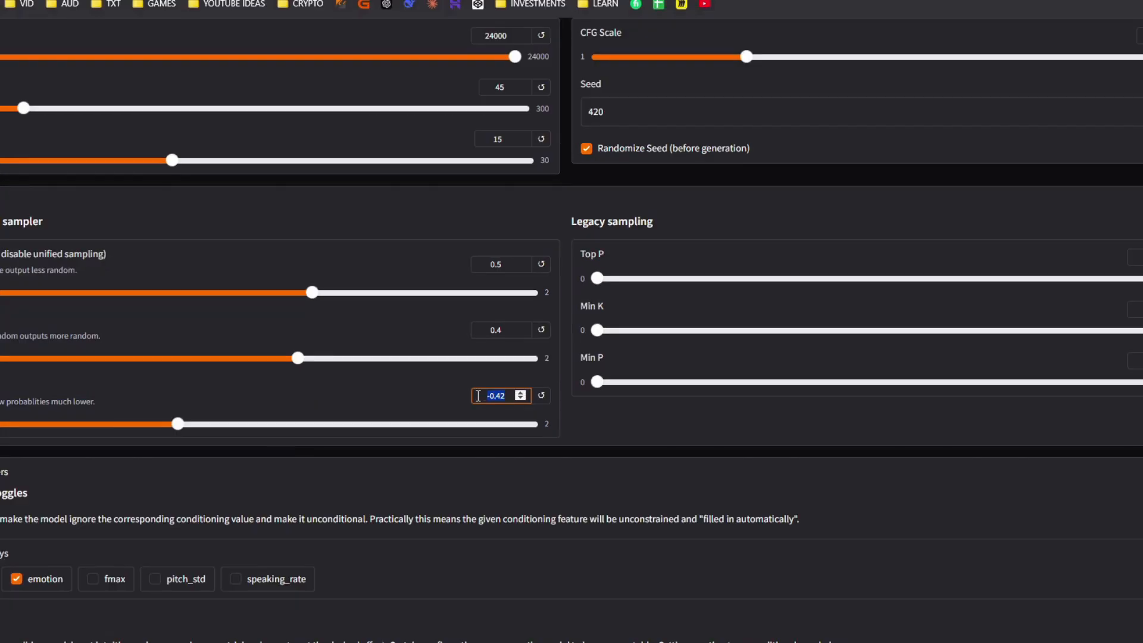
text(0)
click(447, 396)
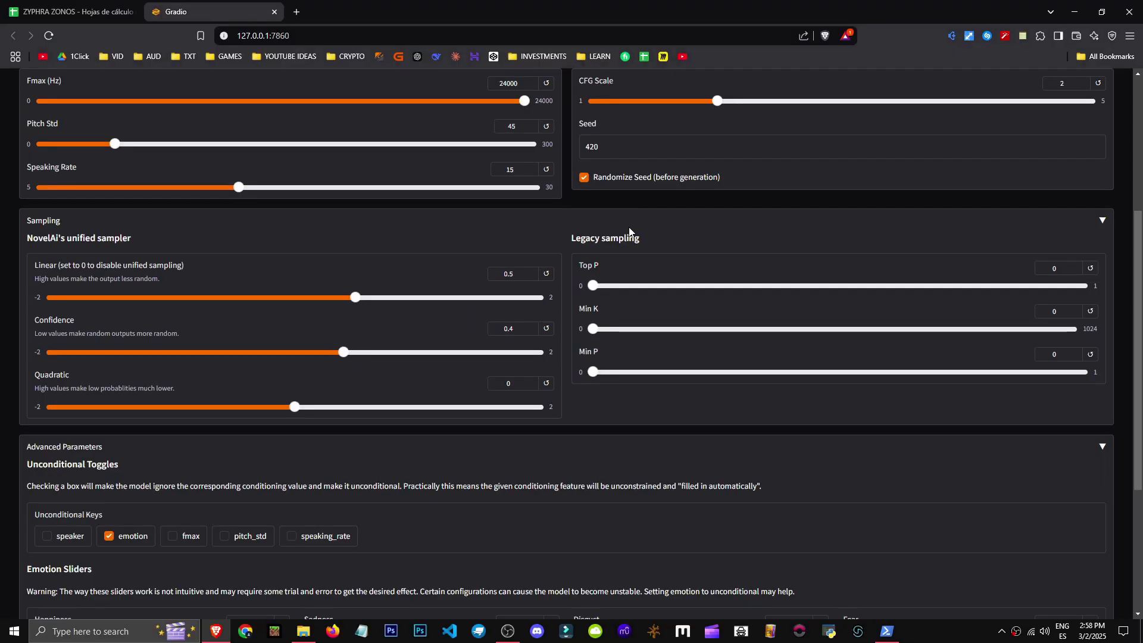
- Try Min K at 1020 in the legacy sampling settings and reset it to its default
scroll(760, 268, up, 1)
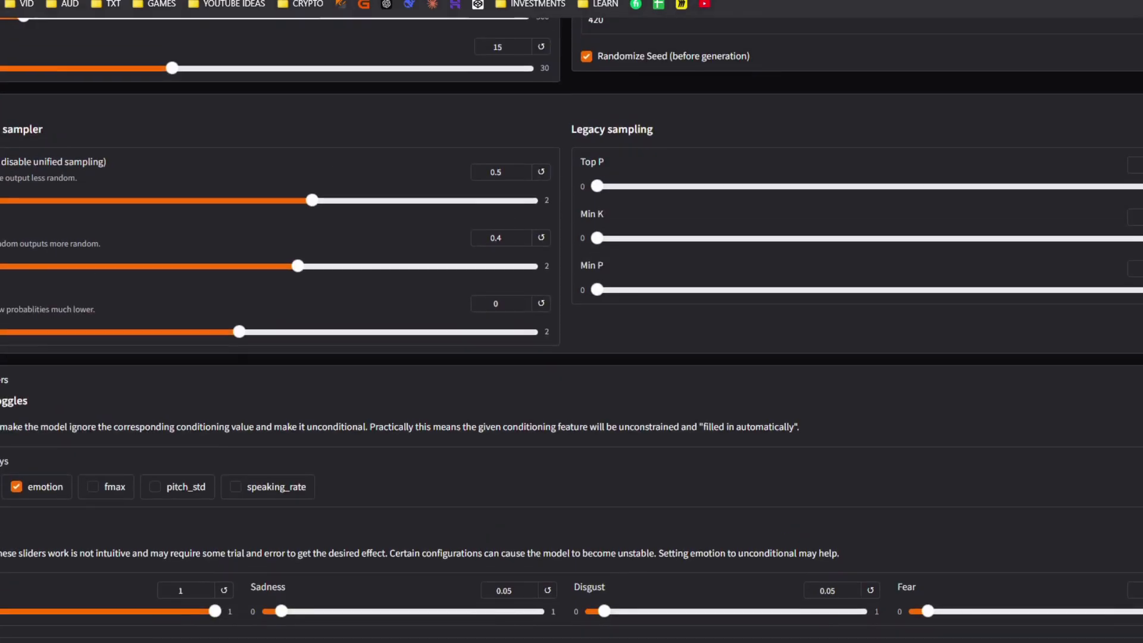
scroll(493, 232, up, 1)
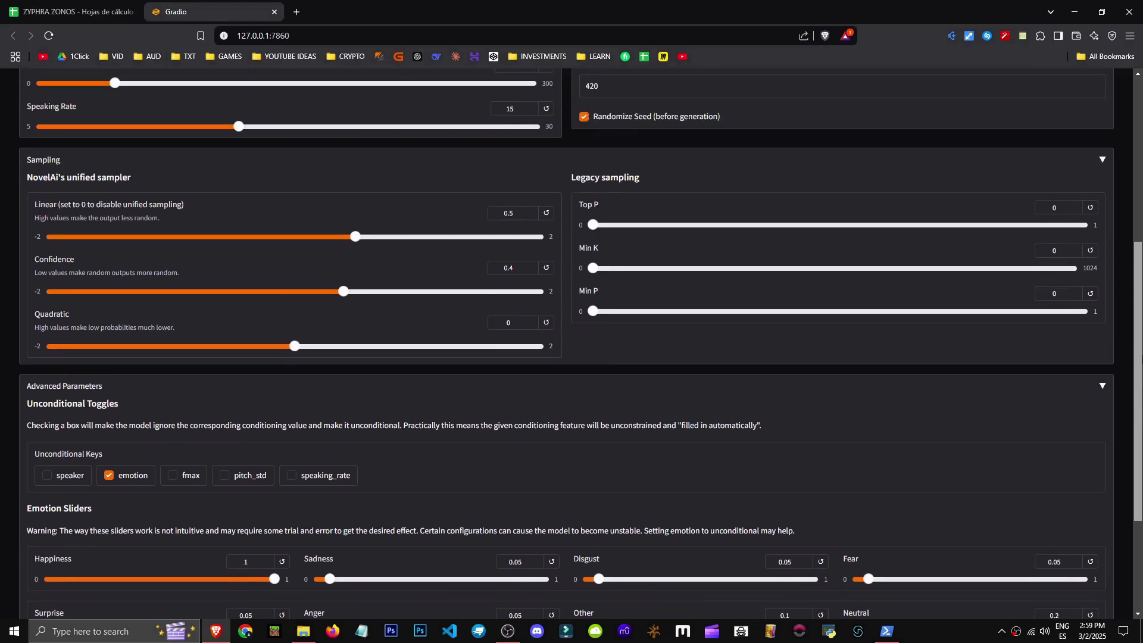
scroll(1087, 348, up, 3)
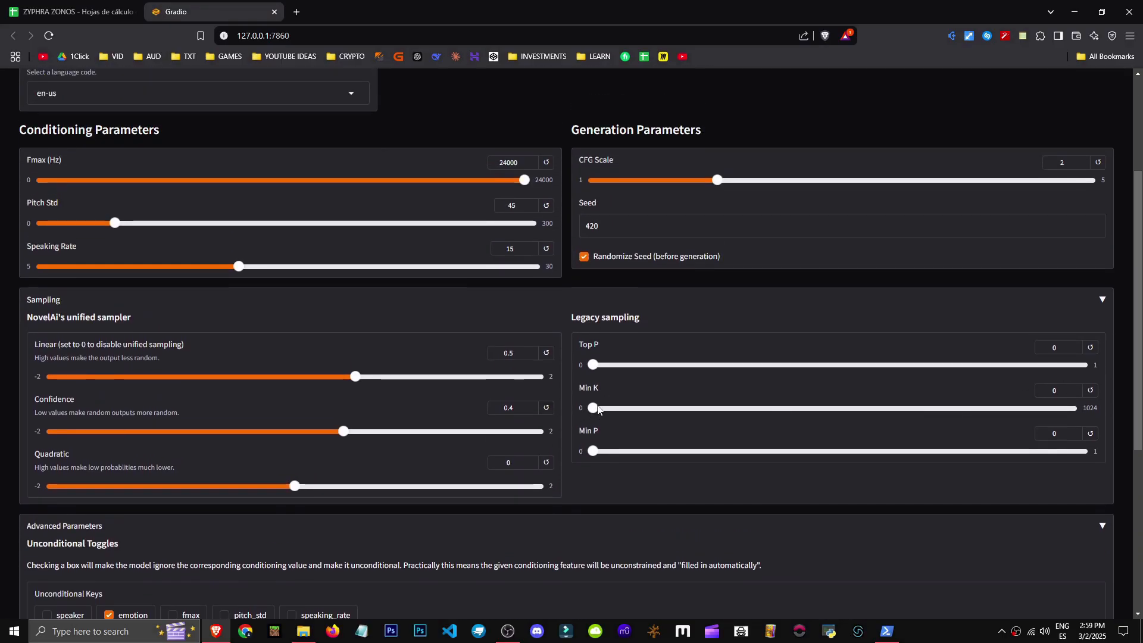
drag(596, 409, 1083, 441)
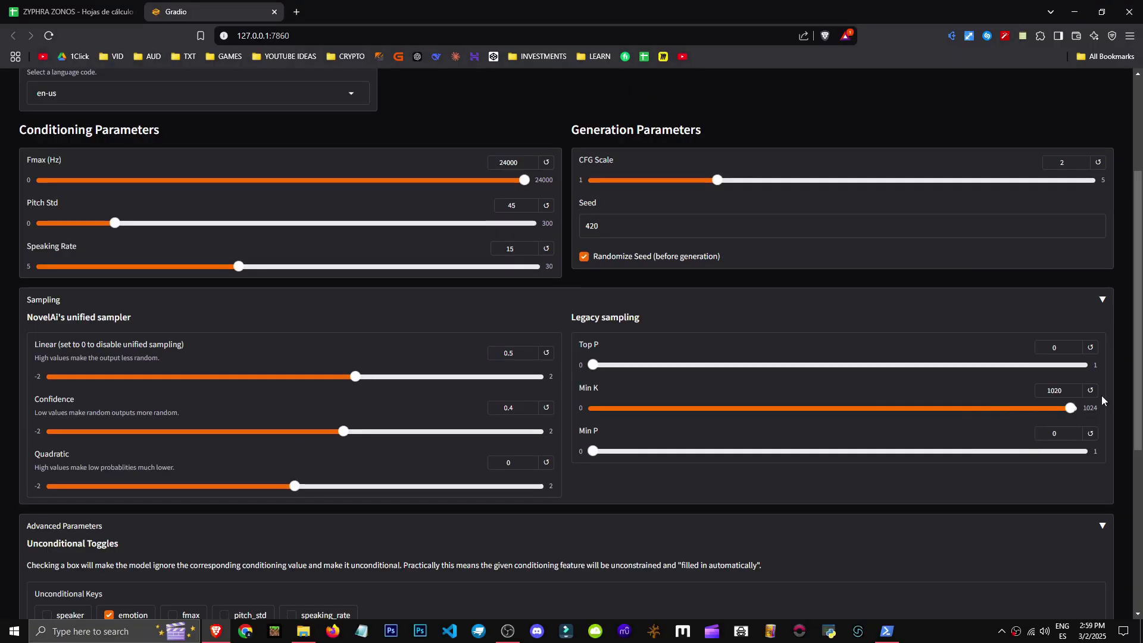
click(1091, 390)
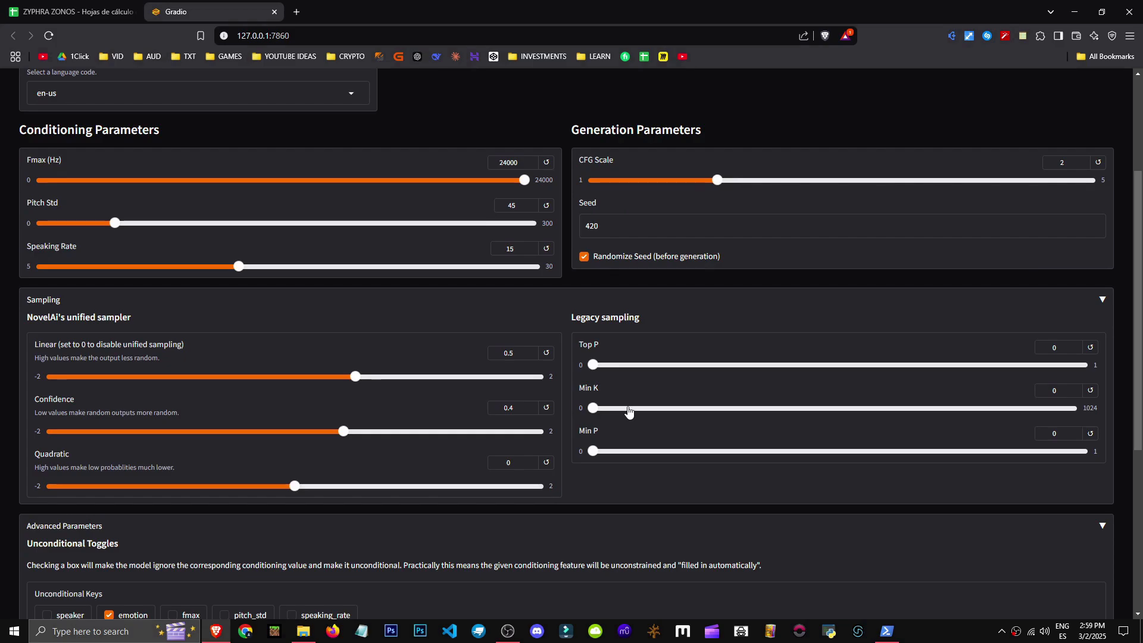
- Try the legacy sampling sliders with Top P and Min P at 1 and Min K at 1020, and return all three to 0
scroll(629, 411, down, 5)
scroll(595, 305, up, 2)
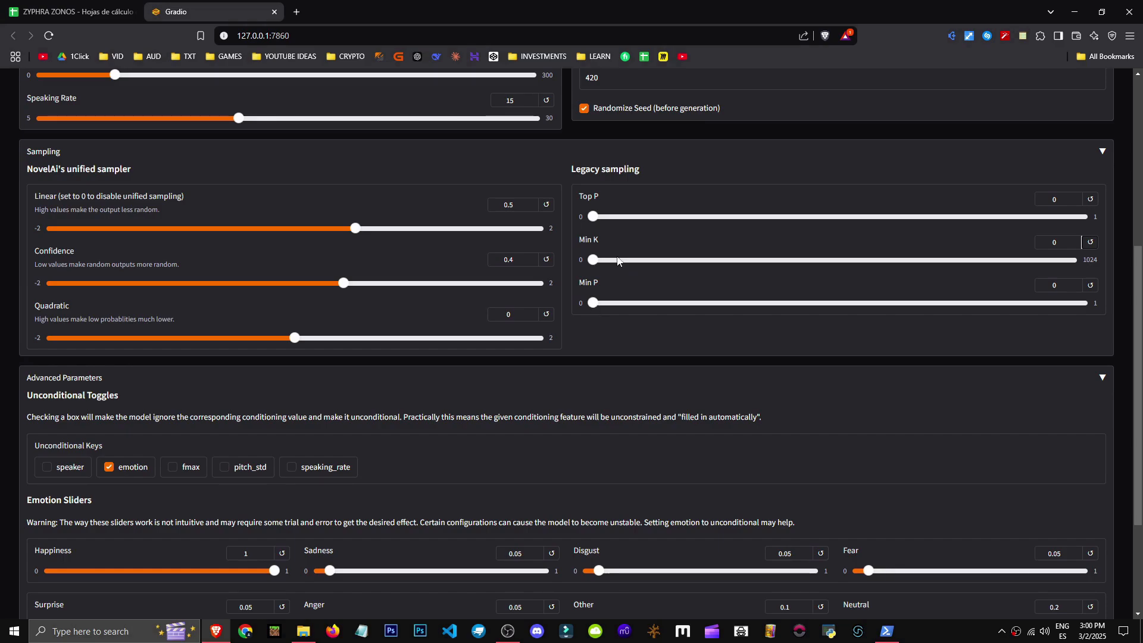
drag(617, 260, 1113, 266)
click(1091, 304)
click(1086, 217)
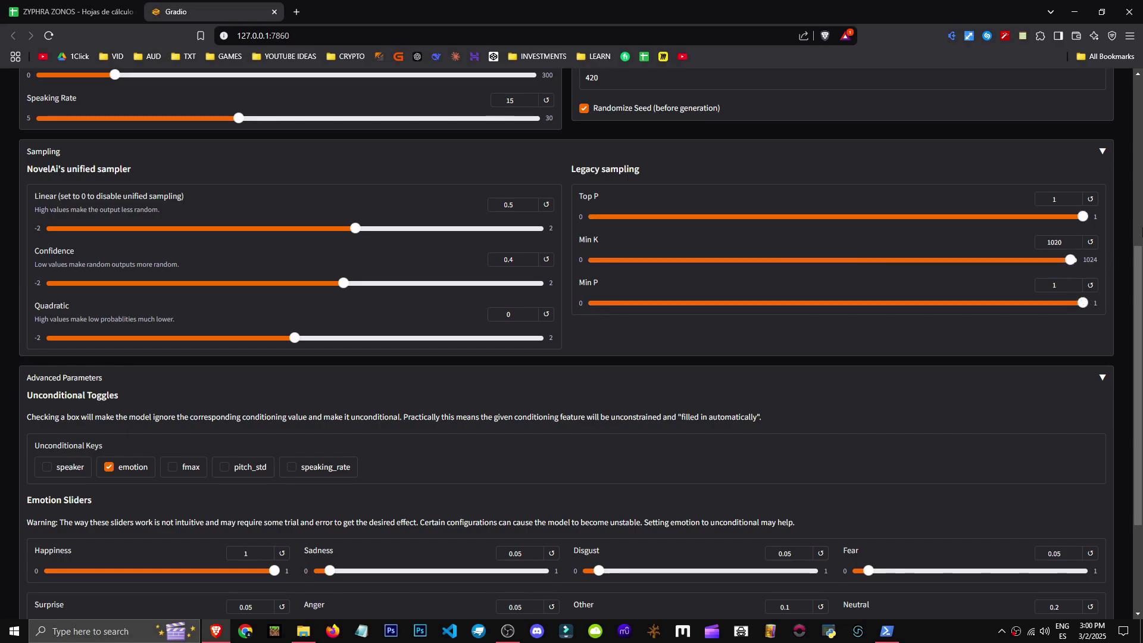
click(587, 219)
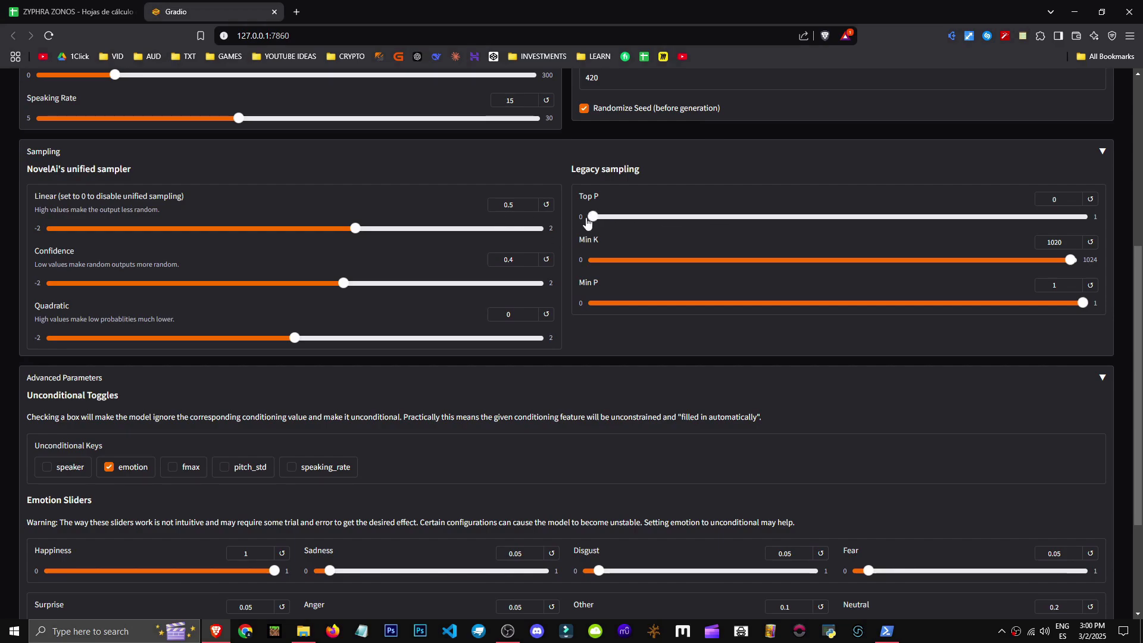
click(596, 260)
click(591, 303)
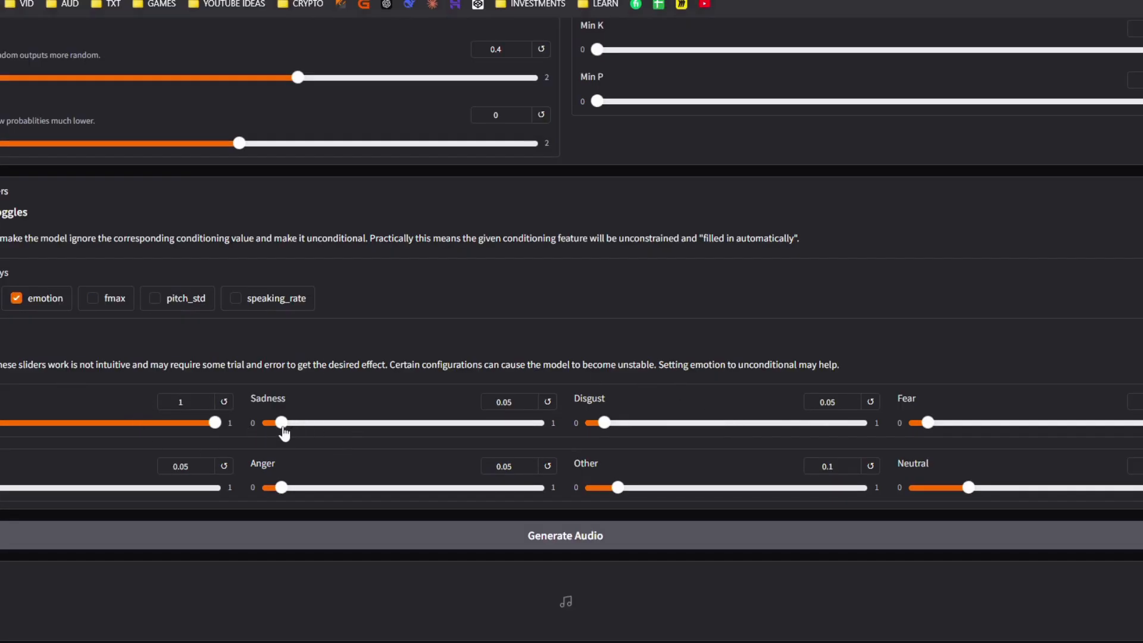
- Set the Surprise emotion slider to 1 and Sadness, Disgust, Fear, Other and Neutral to 0.05
drag(284, 433, 665, 440)
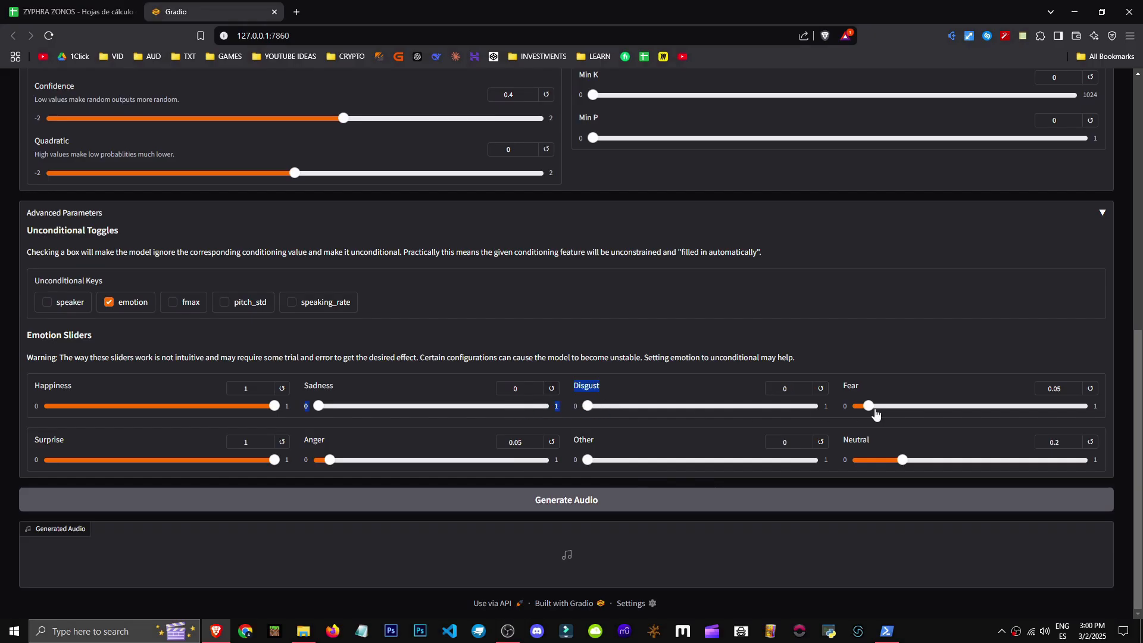
drag(930, 426, 868, 462)
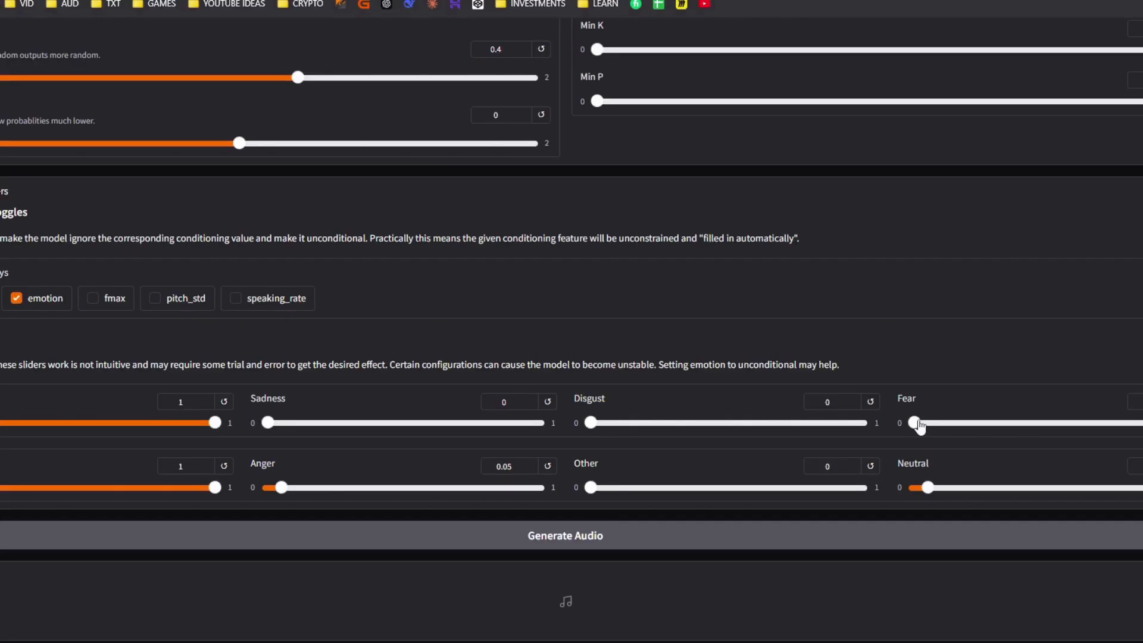
drag(858, 407, 868, 407)
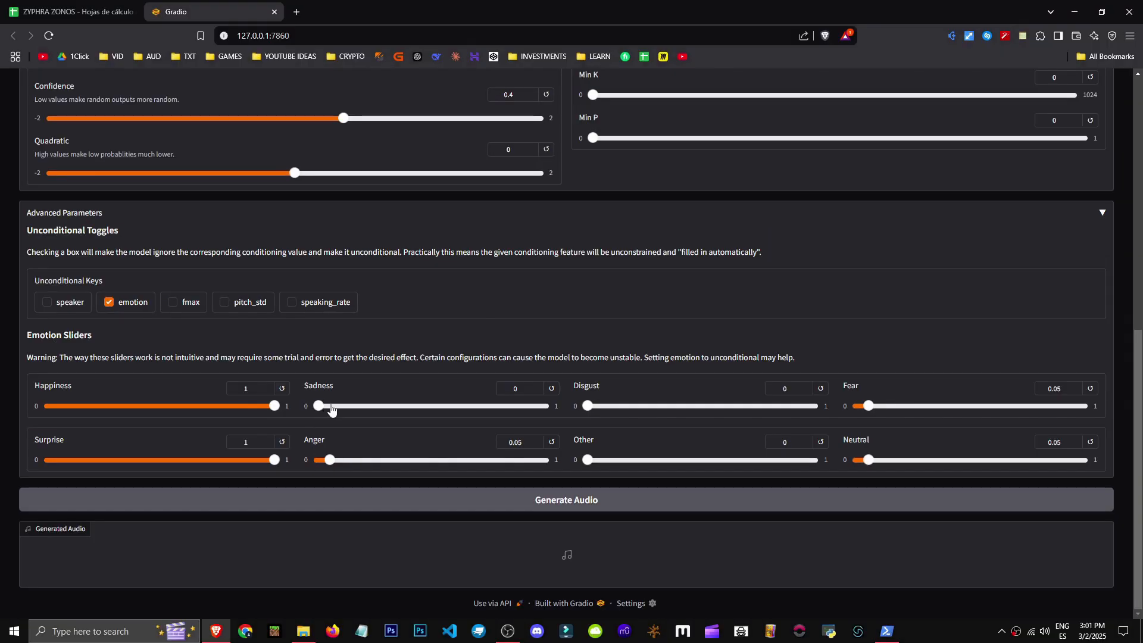
drag(319, 407, 331, 408)
drag(591, 405, 602, 410)
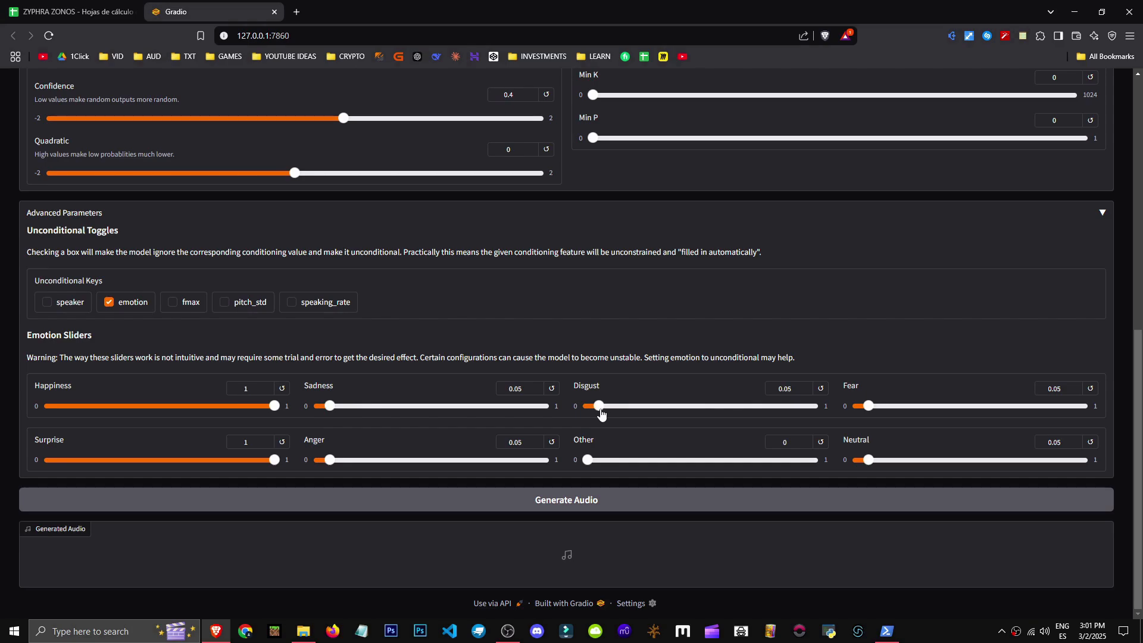
drag(588, 460, 597, 463)
- Clear the emotion unconditional toggle, generate the audio and point out the explanation of the toggles
scroll(207, 471, up, 1)
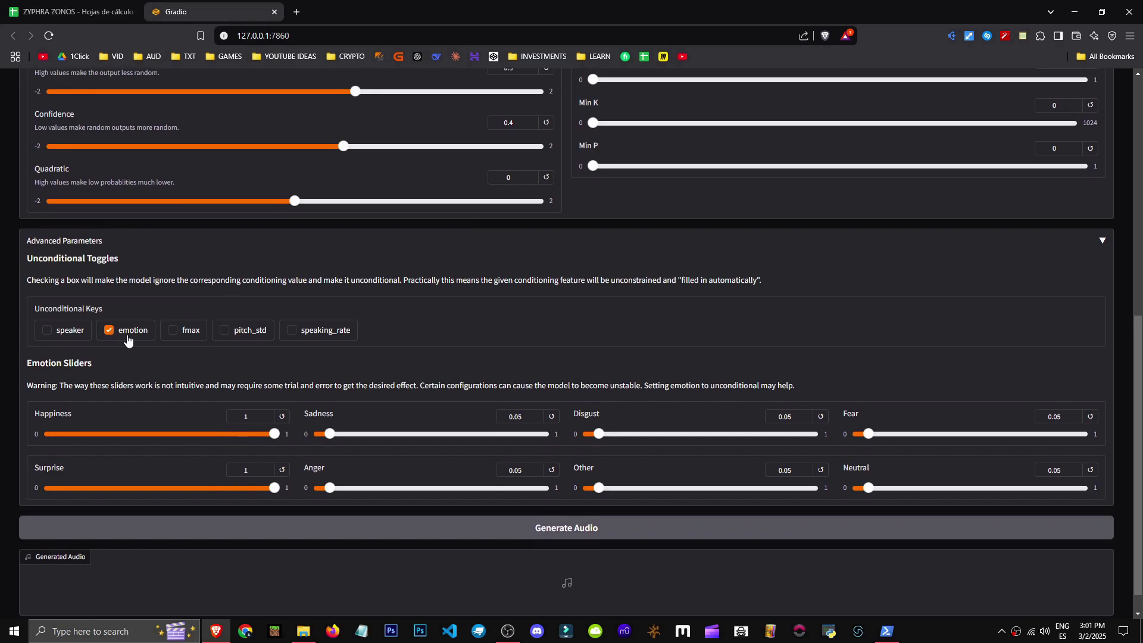
click(121, 335)
click(413, 526)
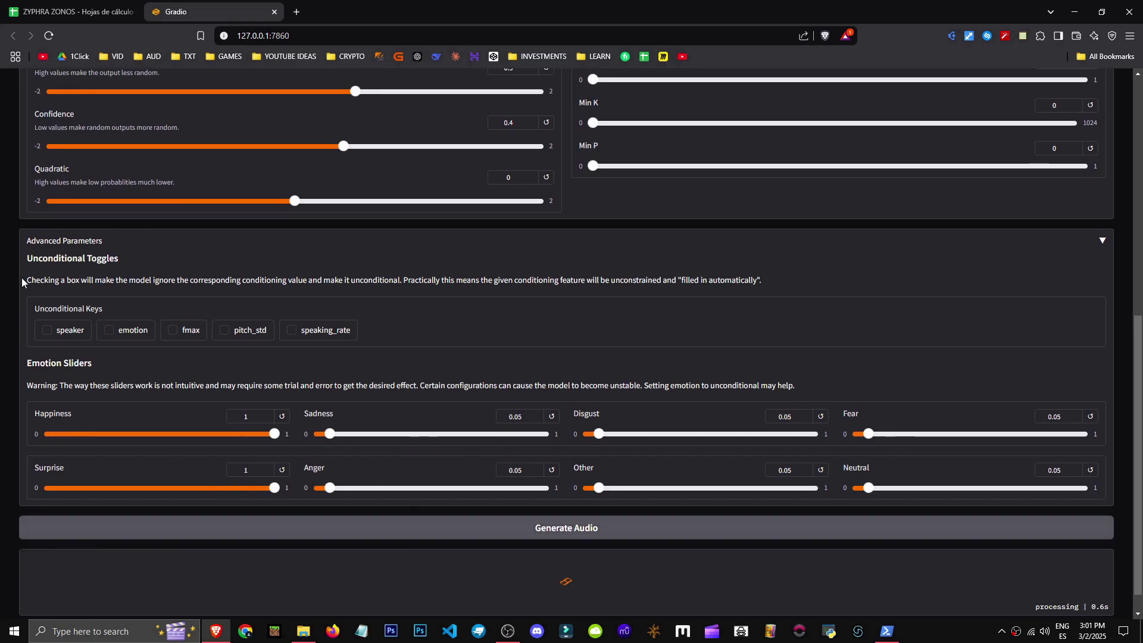
drag(30, 280, 147, 275)
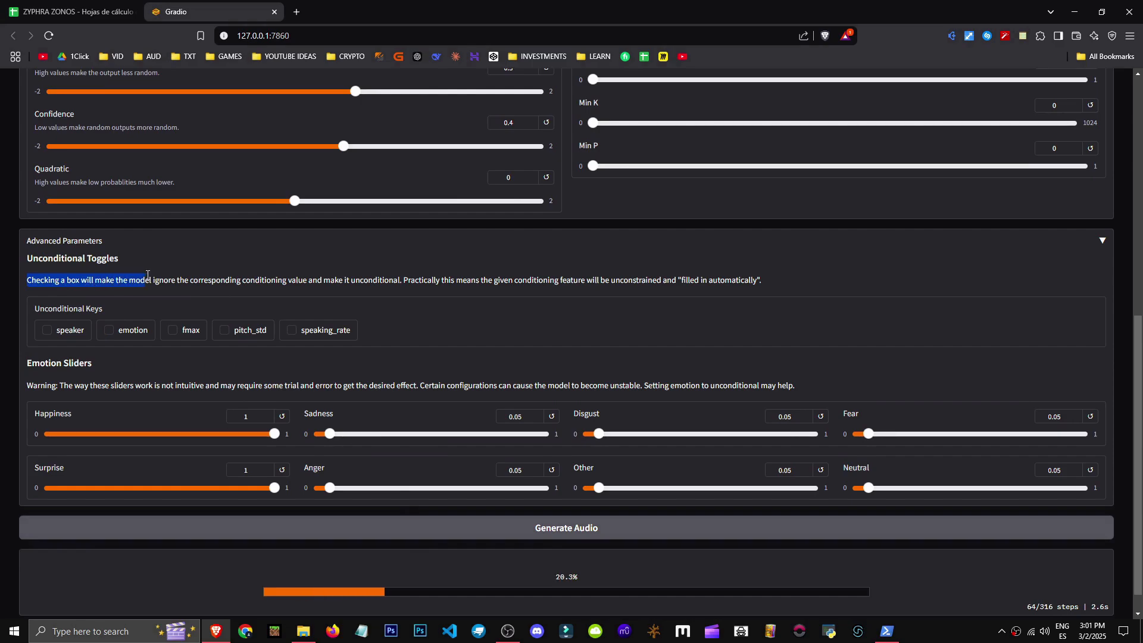
click(118, 344)
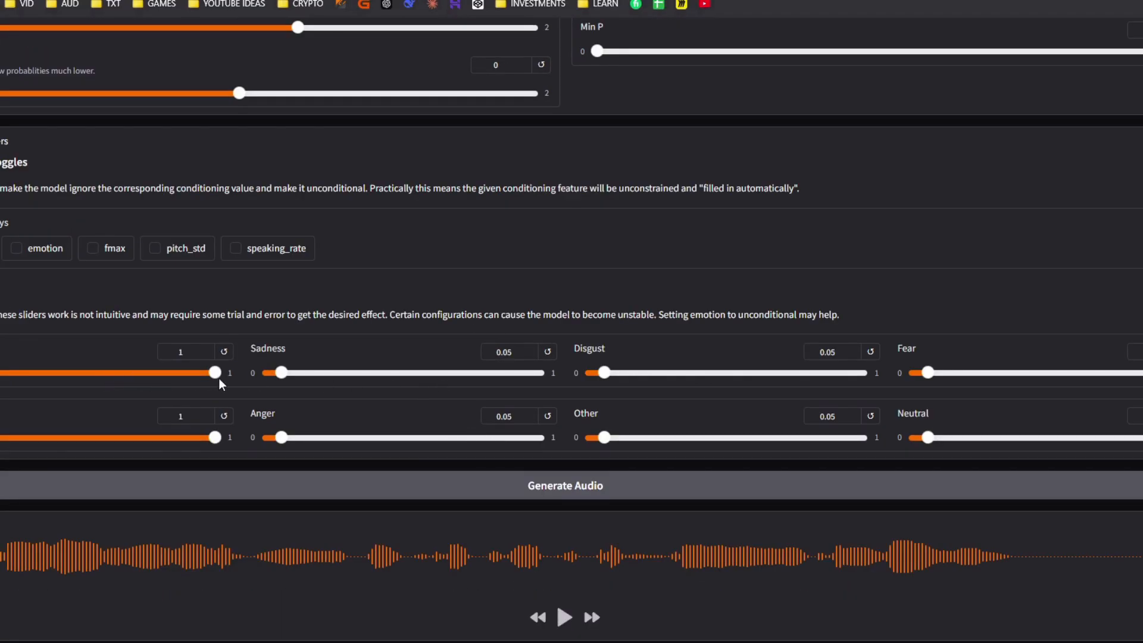
- Generate the audio again with Happiness and Surprise both at 1
drag(158, 377, 331, 388)
click(465, 483)
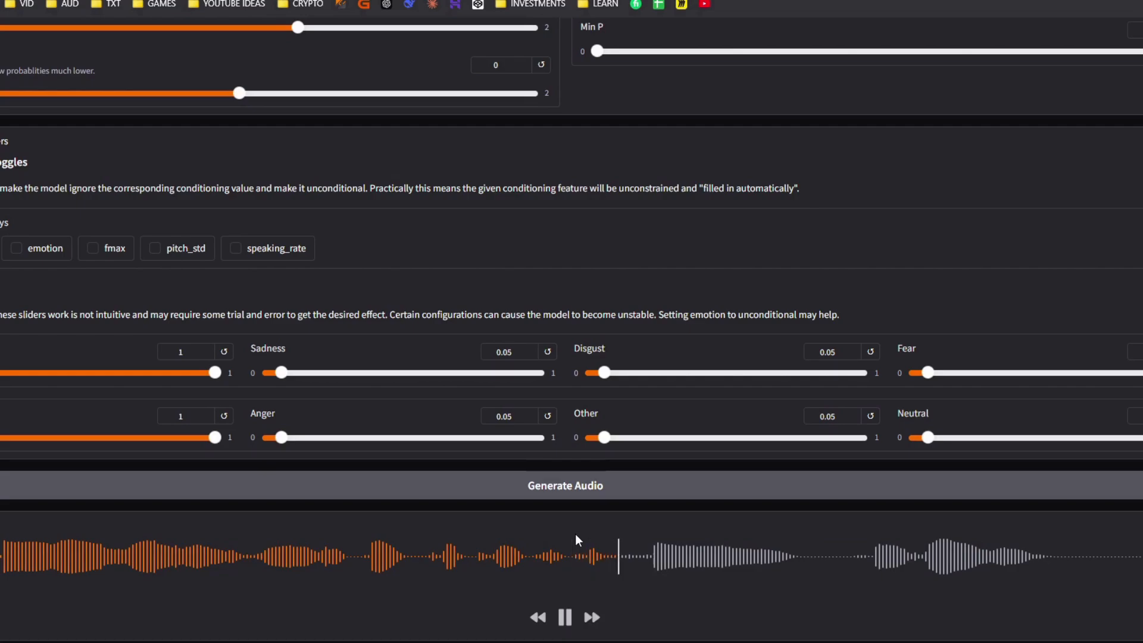
- Set the Surprise and Happiness emotion sliders to 0.05 and Anger to 1, and generate the audio
drag(215, 437, 60, 418)
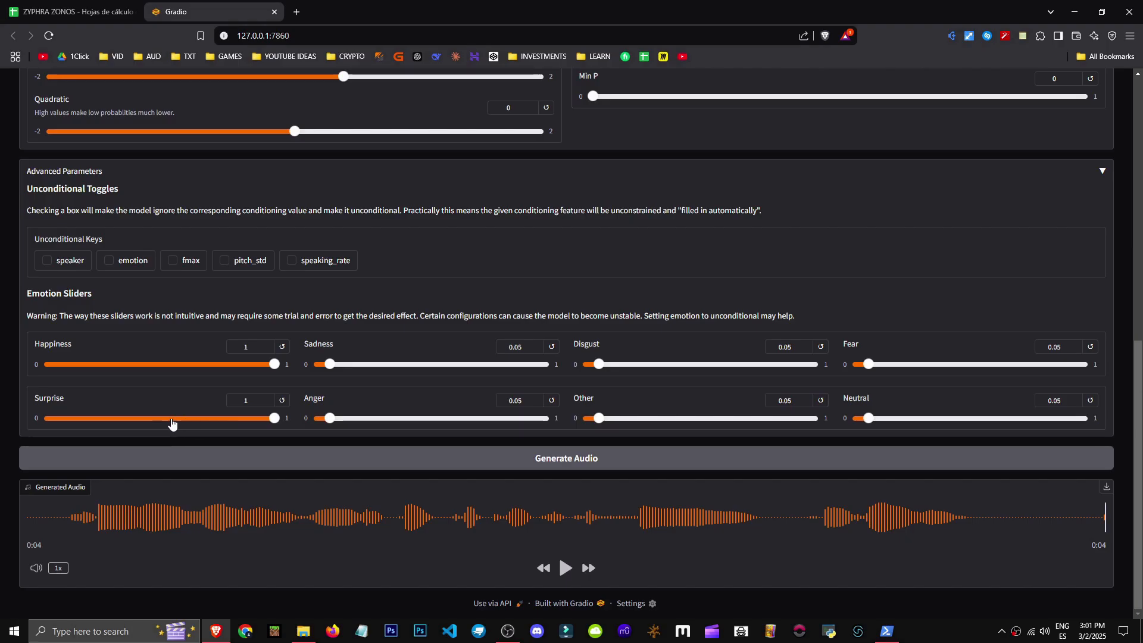
drag(274, 364, 60, 364)
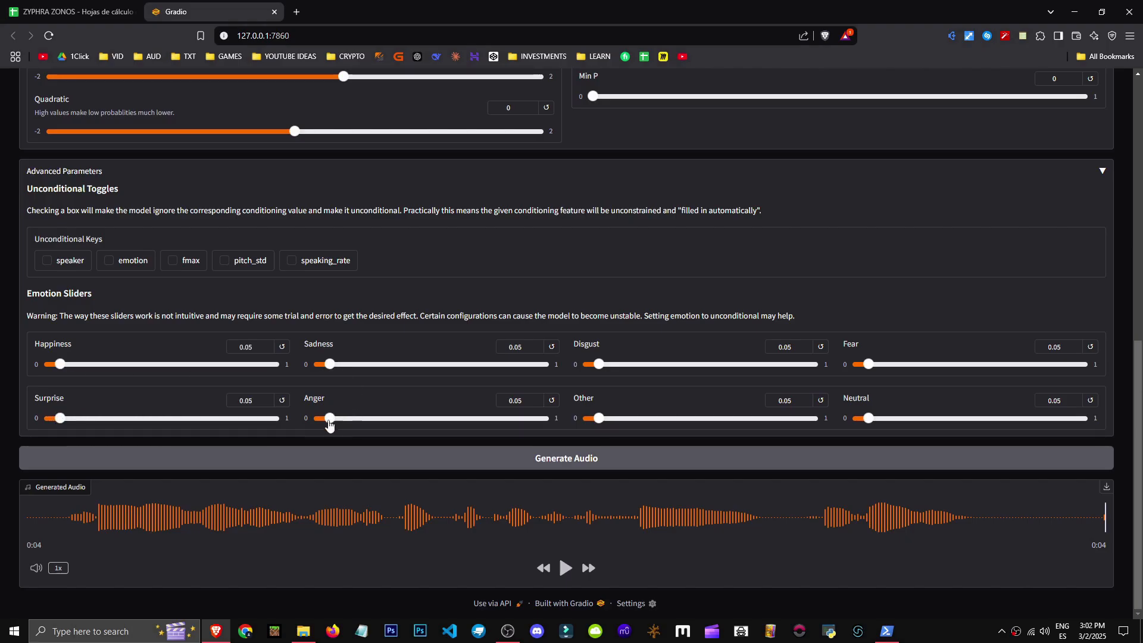
drag(329, 419, 404, 423)
drag(403, 423, 546, 418)
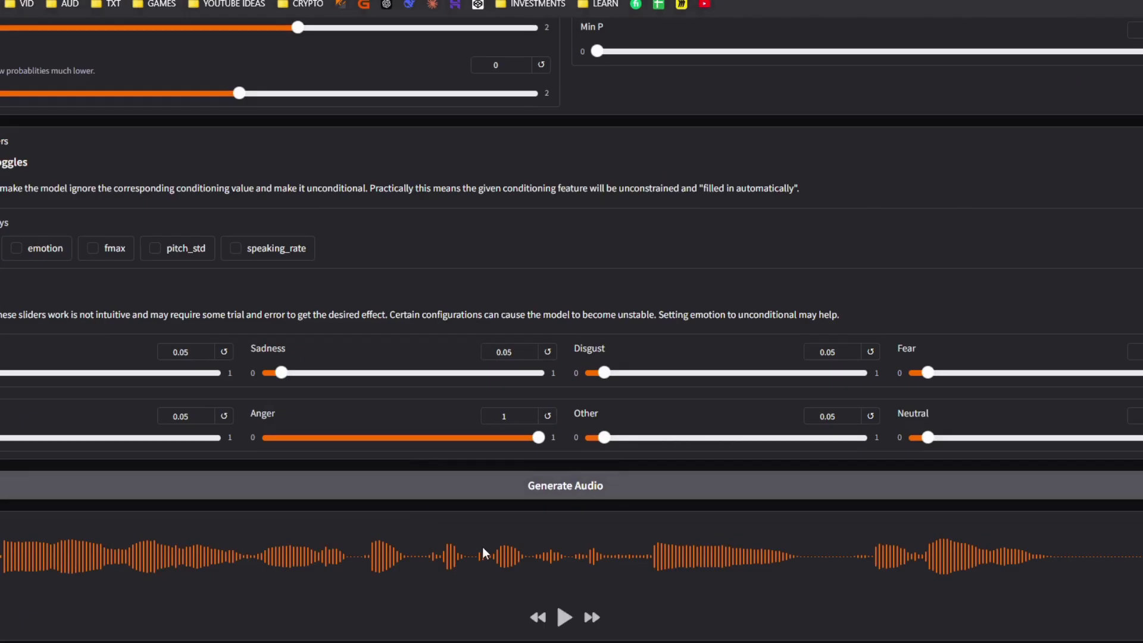
click(498, 495)
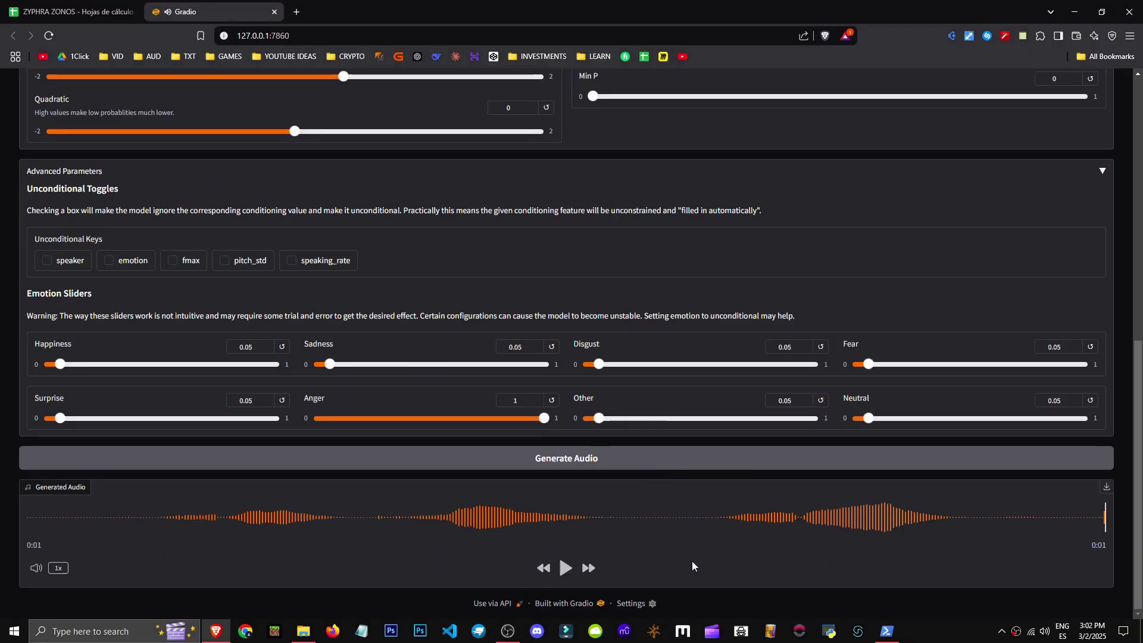
- Set the CFG Scale to 5 and generate the "i don't care, get out" line again
scroll(482, 324, up, 20)
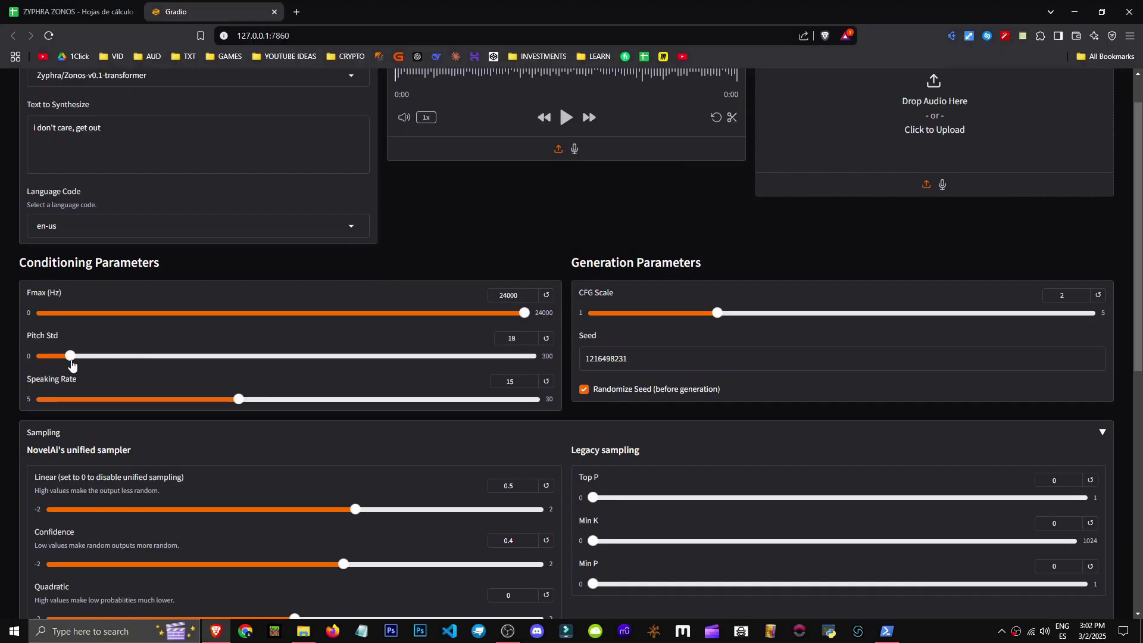
scroll(641, 417, down, 8)
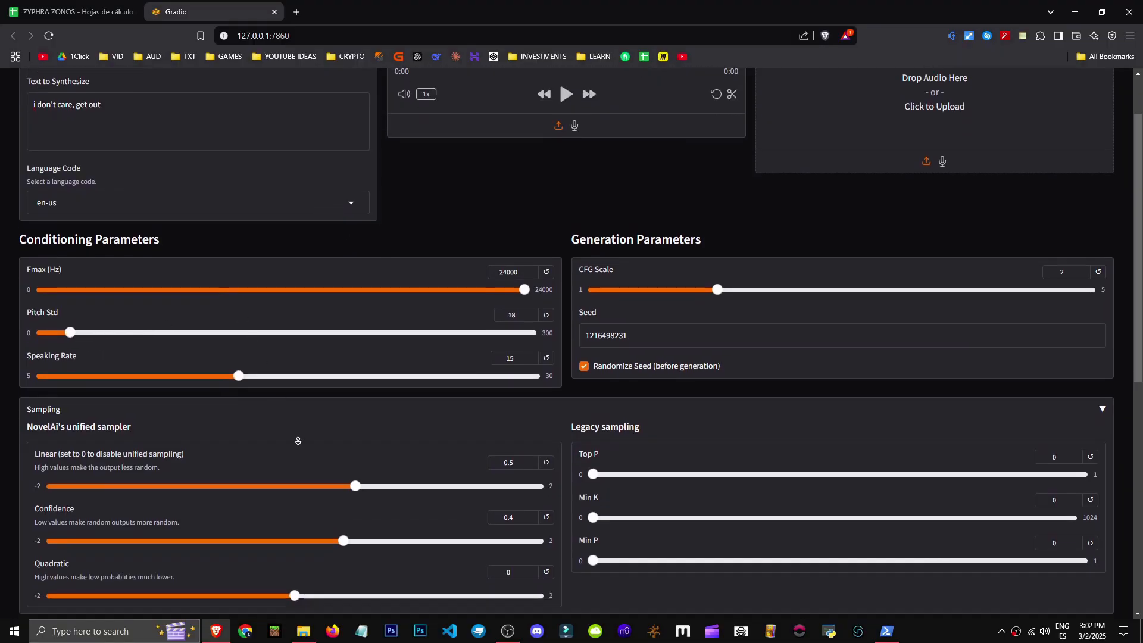
click(640, 459)
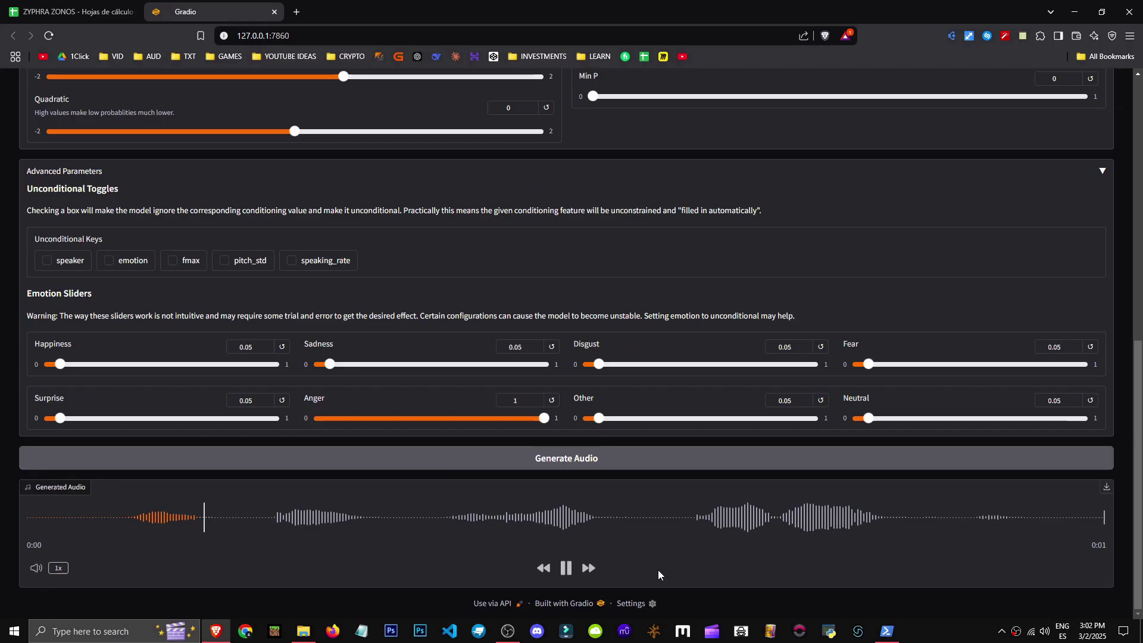
click(669, 471)
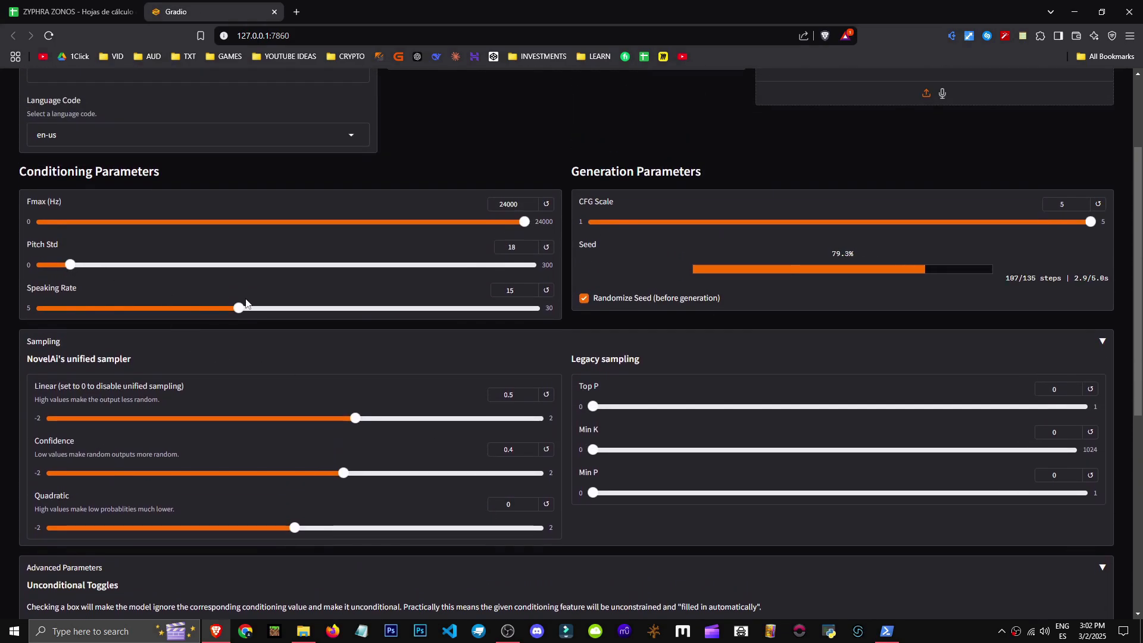
- Set the Speaking Rate to 24 and generate the audio again
drag(243, 310, 419, 310)
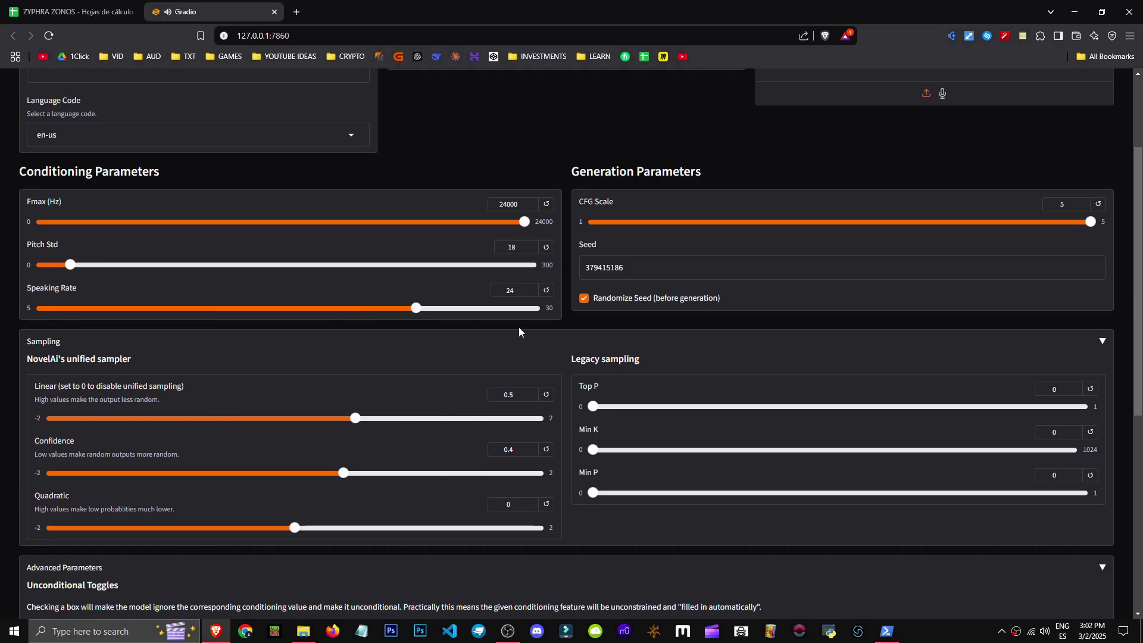
scroll(519, 331, down, 6)
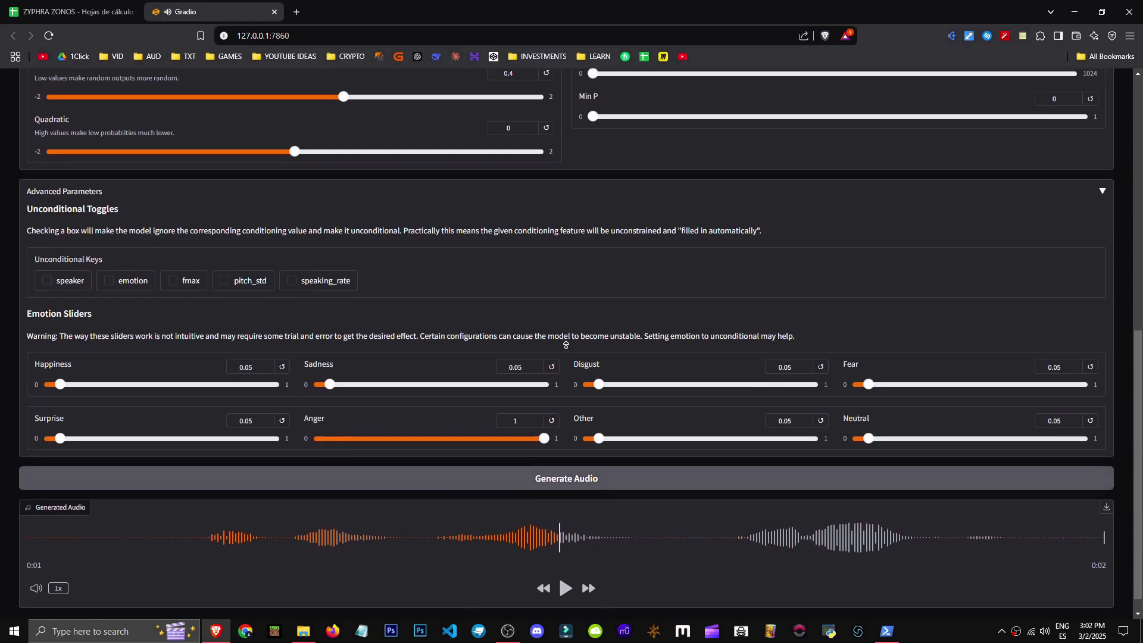
scroll(566, 345, up, 4)
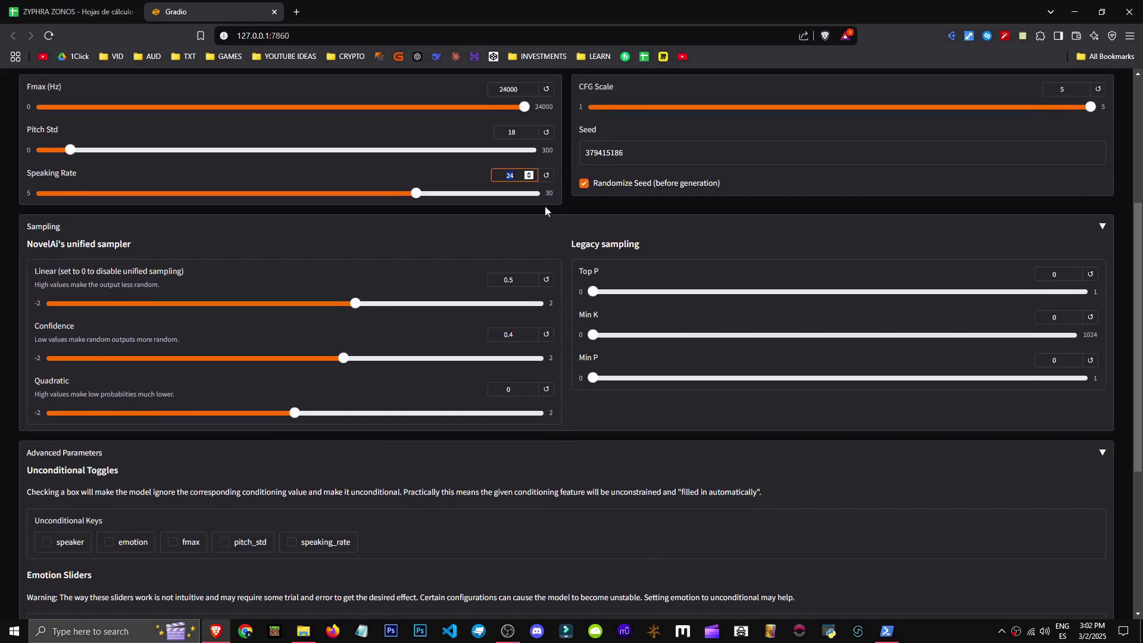
scroll(554, 334, down, 4)
click(567, 461)
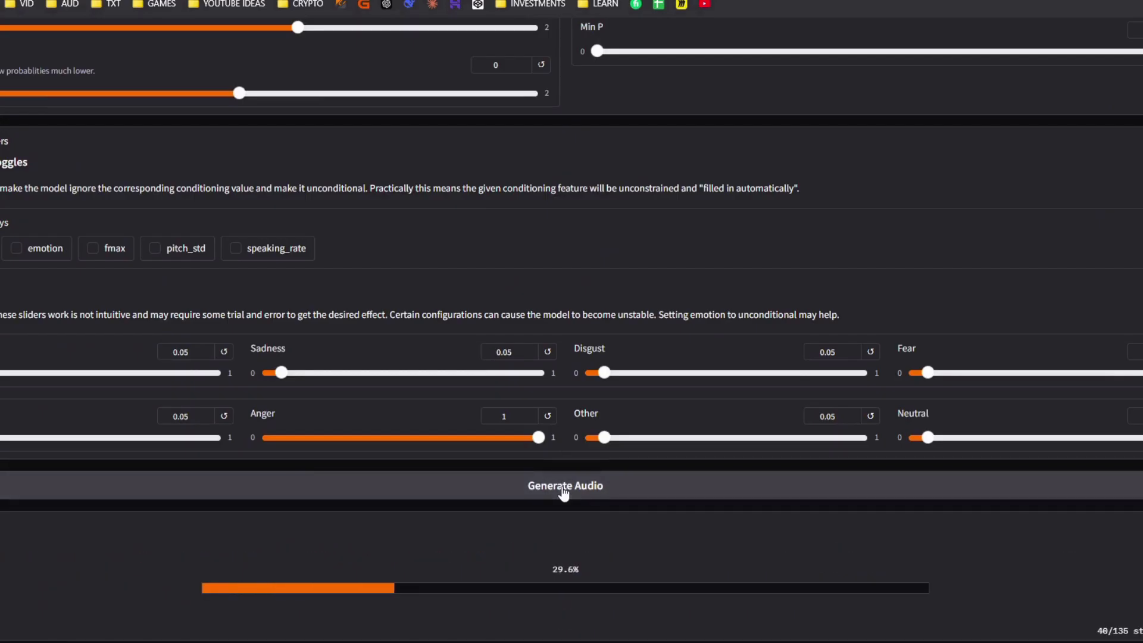
scroll(523, 482, up, 10)
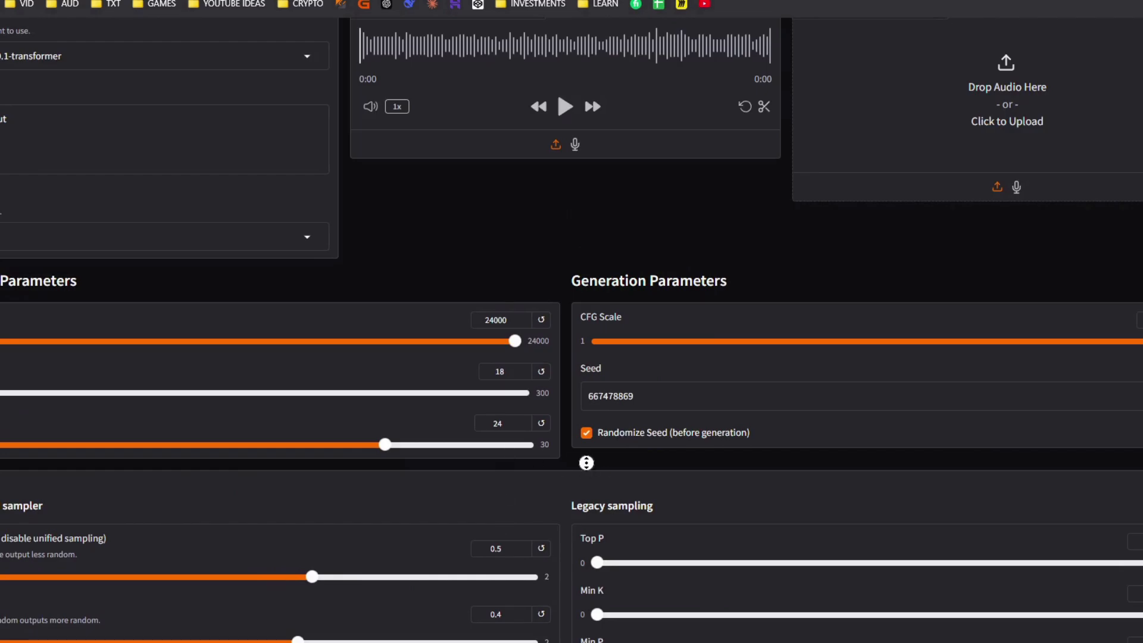
scroll(586, 463, down, 10)
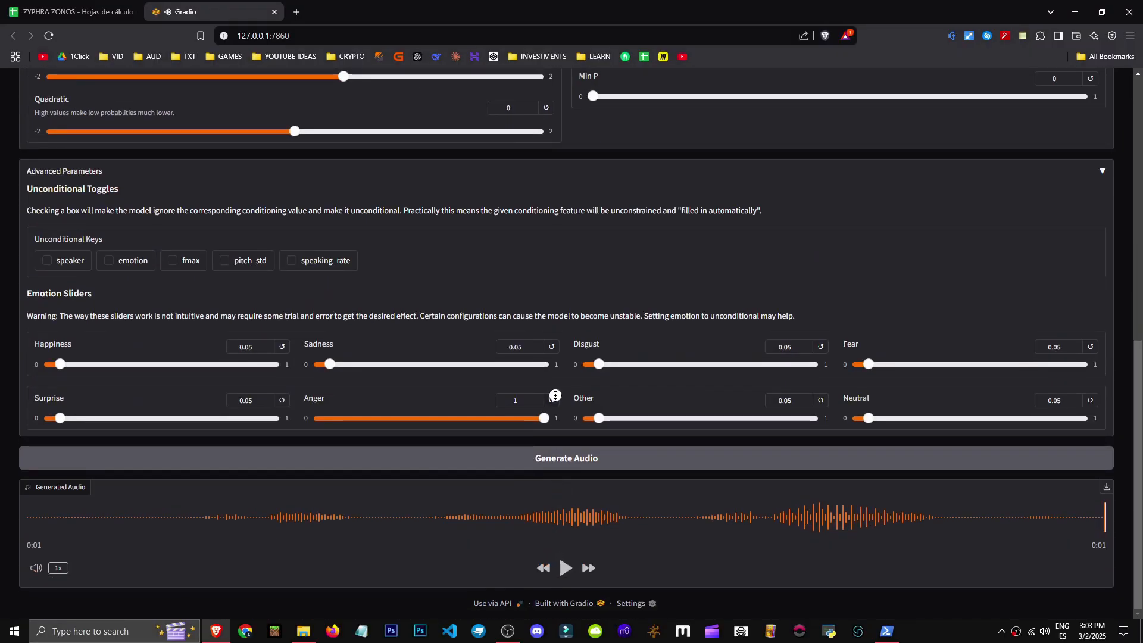
- Replay the generated clip and save it as audio.wav
scroll(555, 395, up, 6)
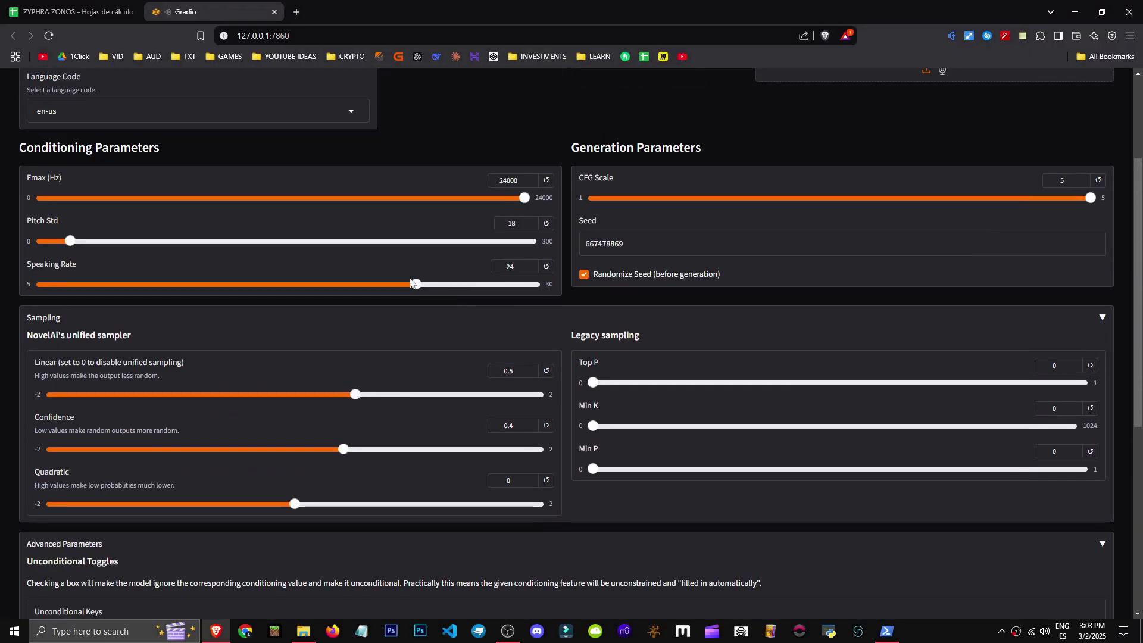
mouse_move(417, 288)
mouse_down()
mouse_move(75, 301)
mouse_move(420, 301)
mouse_up()
scroll(419, 300, down, 8)
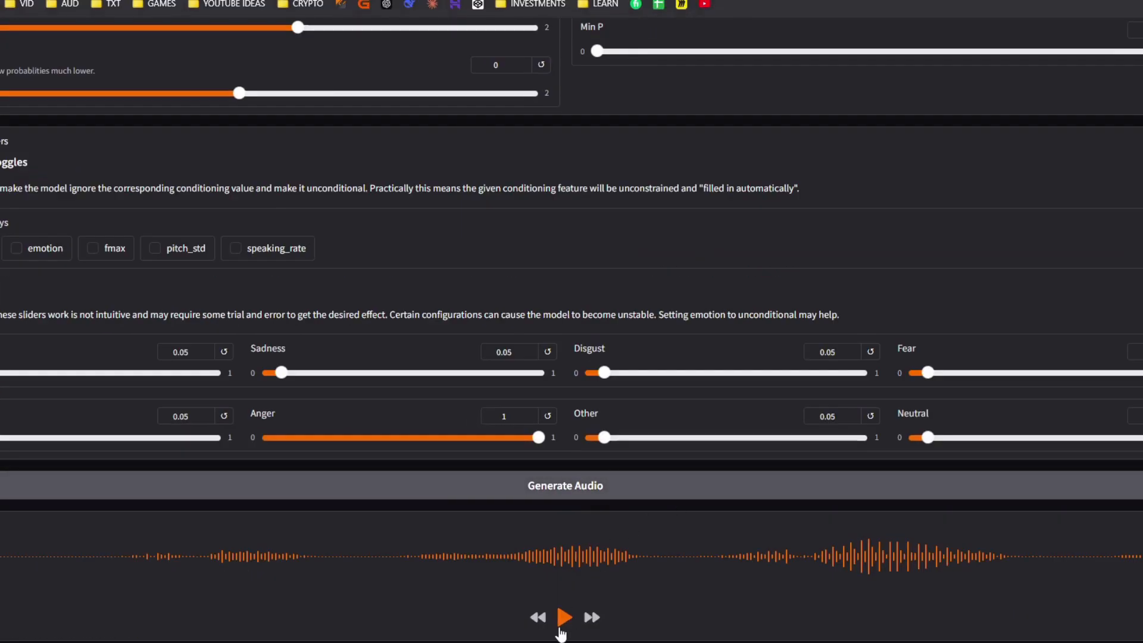
click(563, 624)
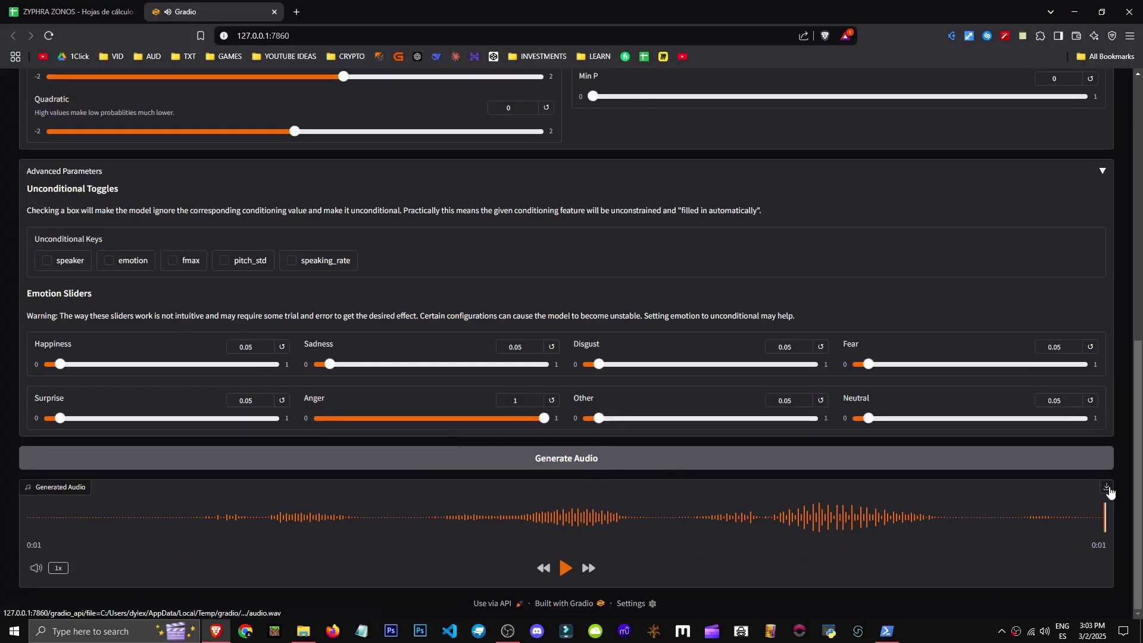
click(1106, 487)
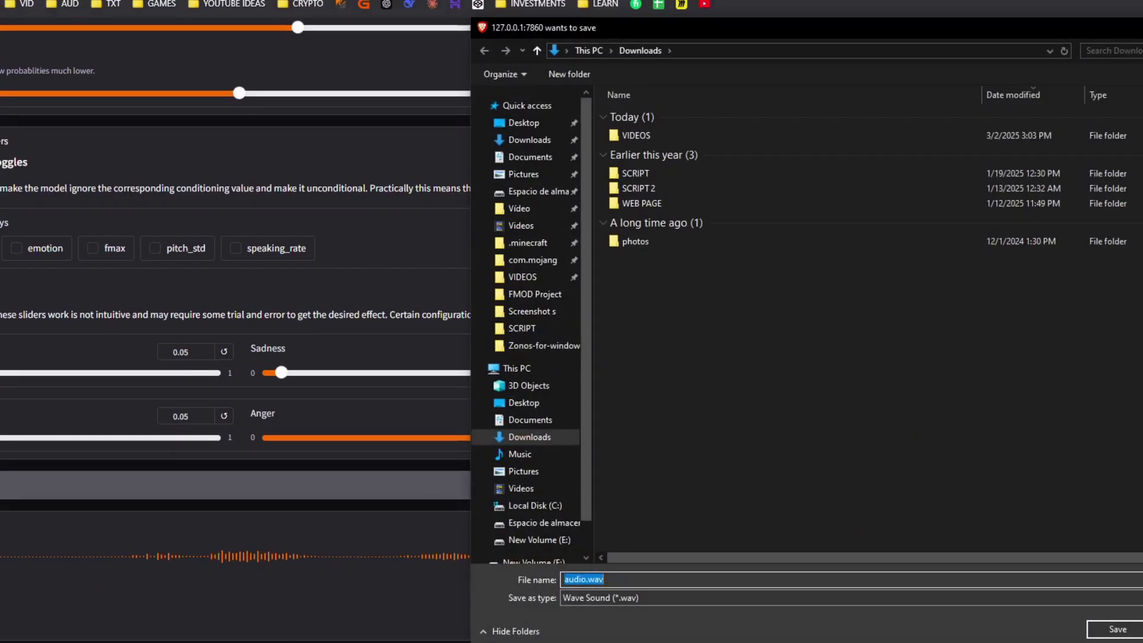
click(1117, 629)
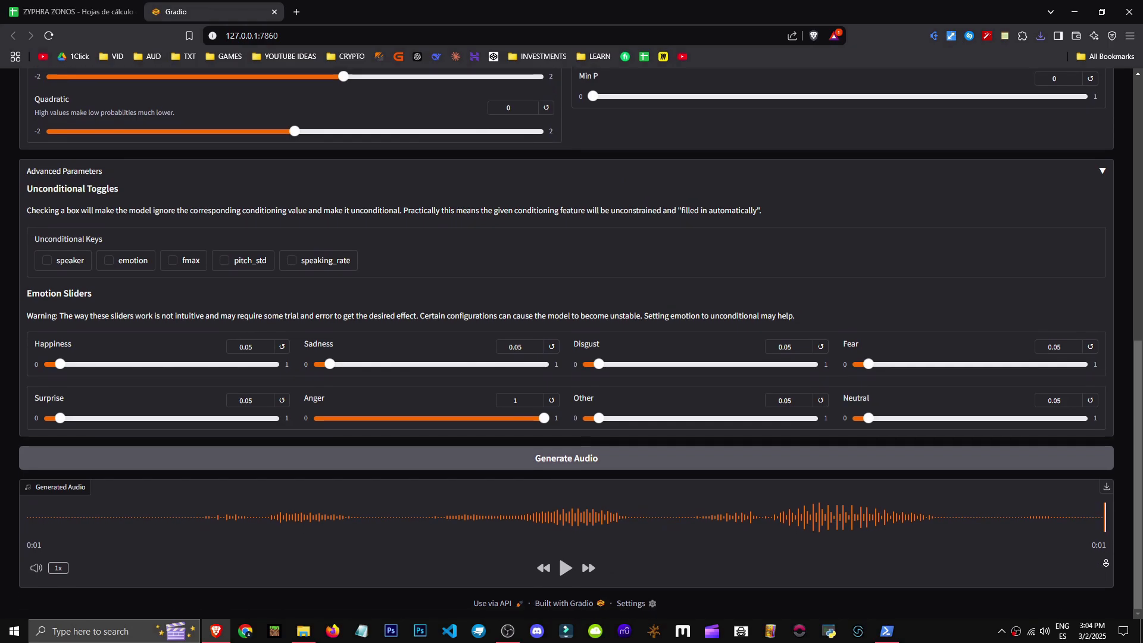
- Load the saved audio clip as the optional speaker audio for cloning
scroll(1042, 259, up, 9)
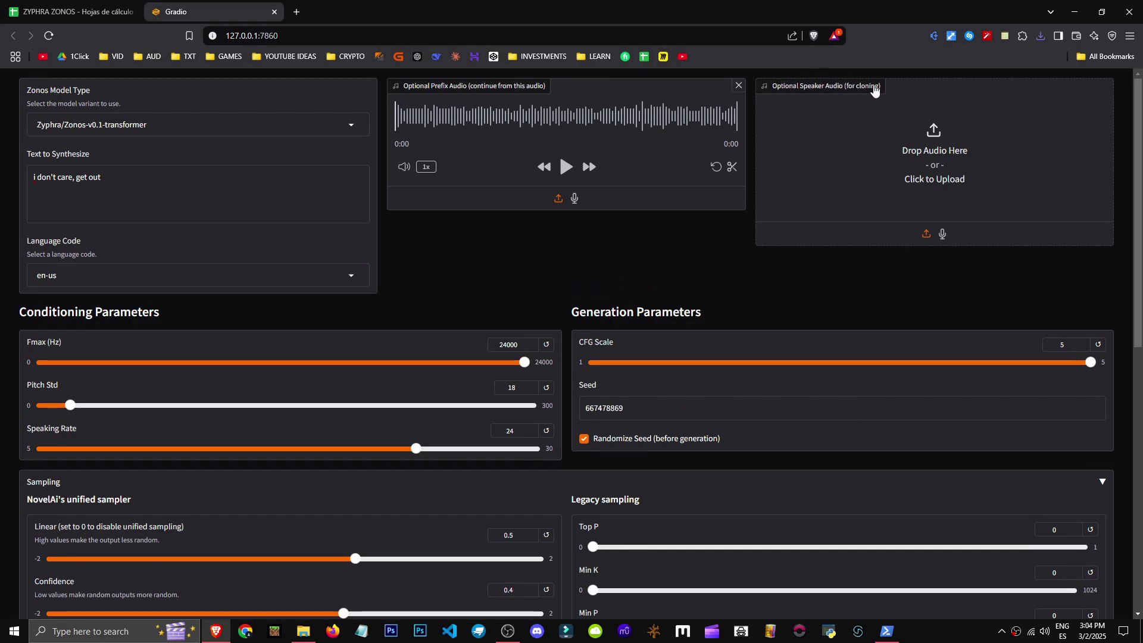
click(944, 145)
double_click(1005, 172)
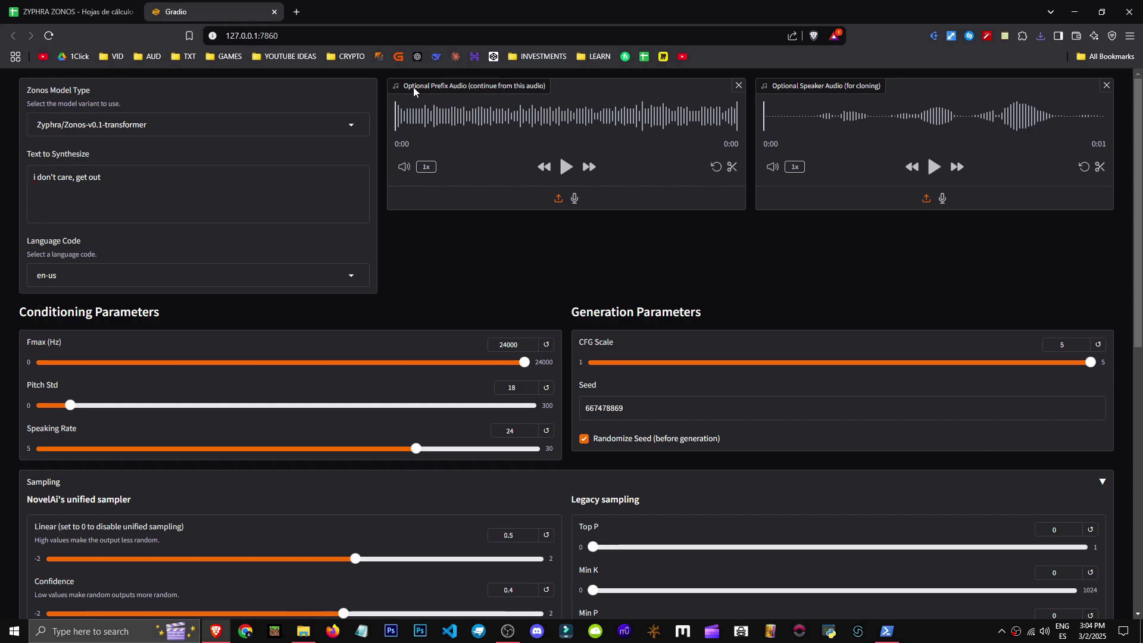
- Play the optional prefix audio and remove it
drag(464, 88, 519, 88)
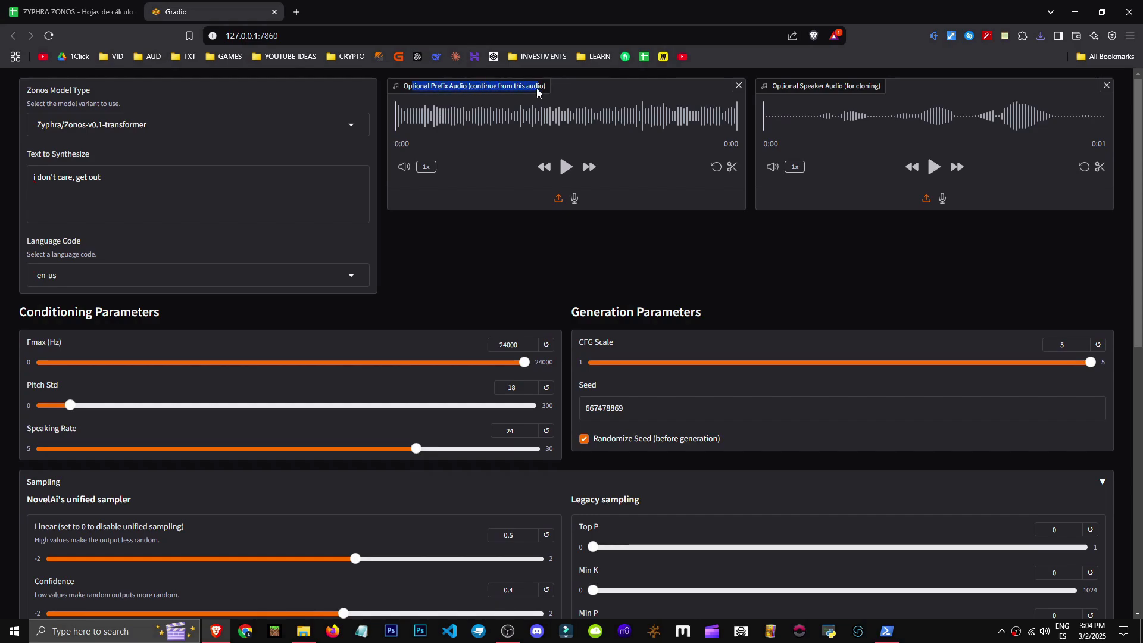
click(558, 168)
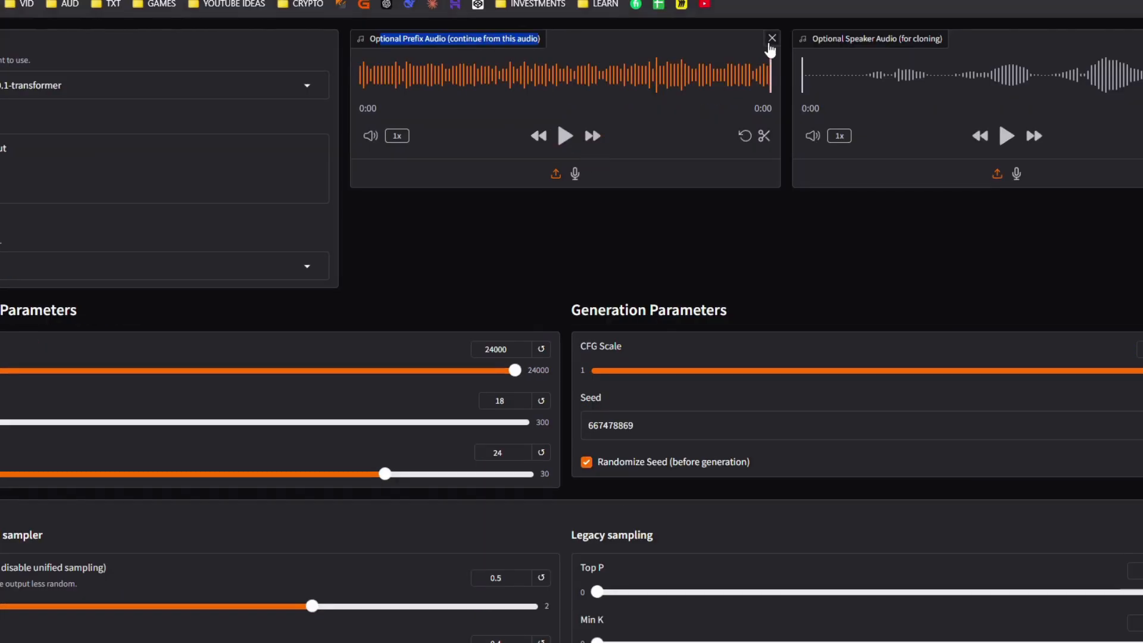
click(739, 85)
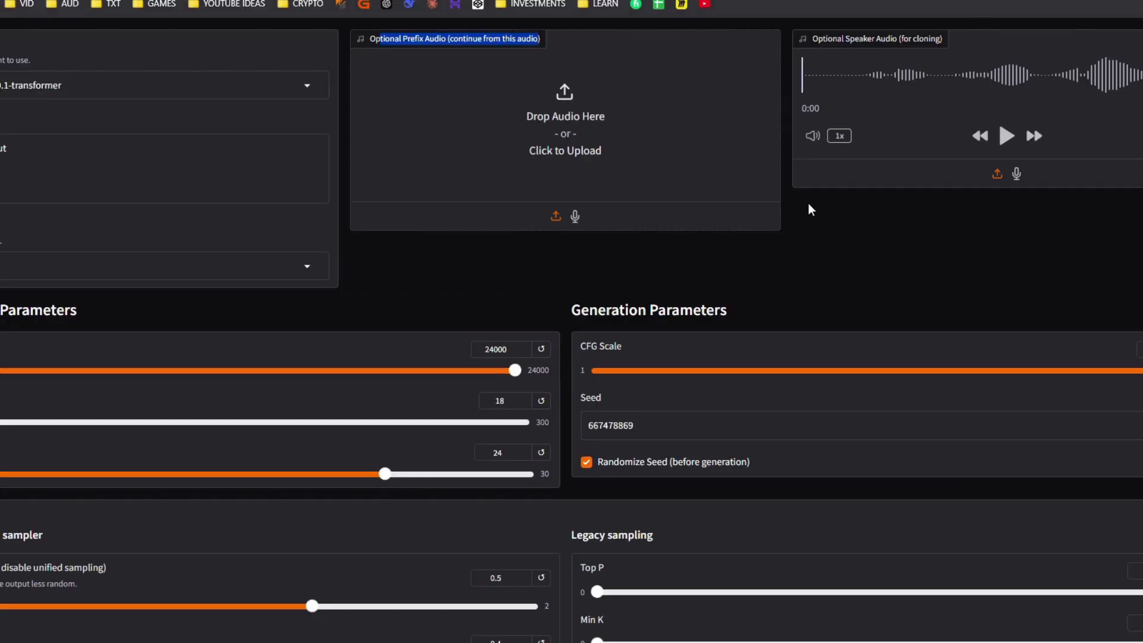
- Generate the audio with the loaded speaker clip and check the console window
scroll(732, 226, down, 1)
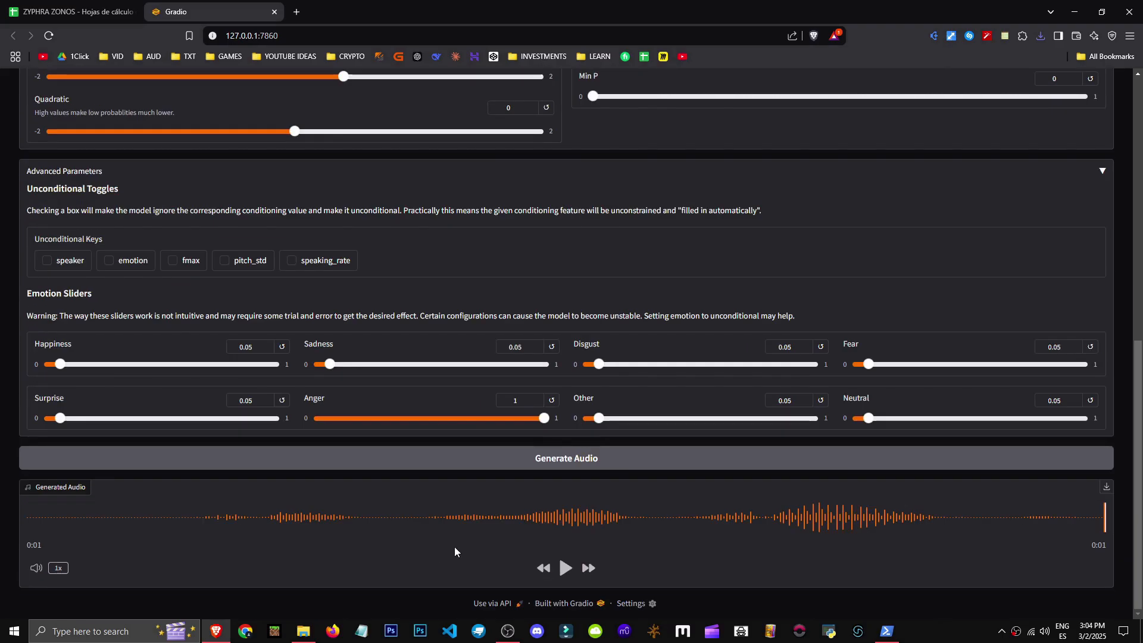
click(387, 458)
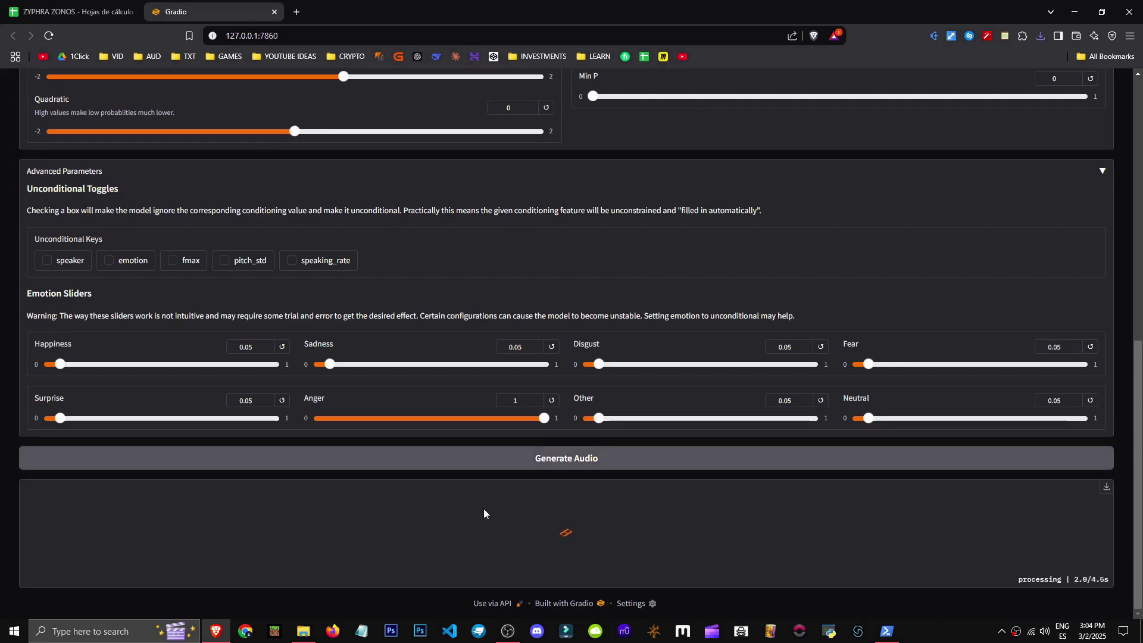
middle_click(506, 508)
scroll(820, 288, down, 10)
click(888, 632)
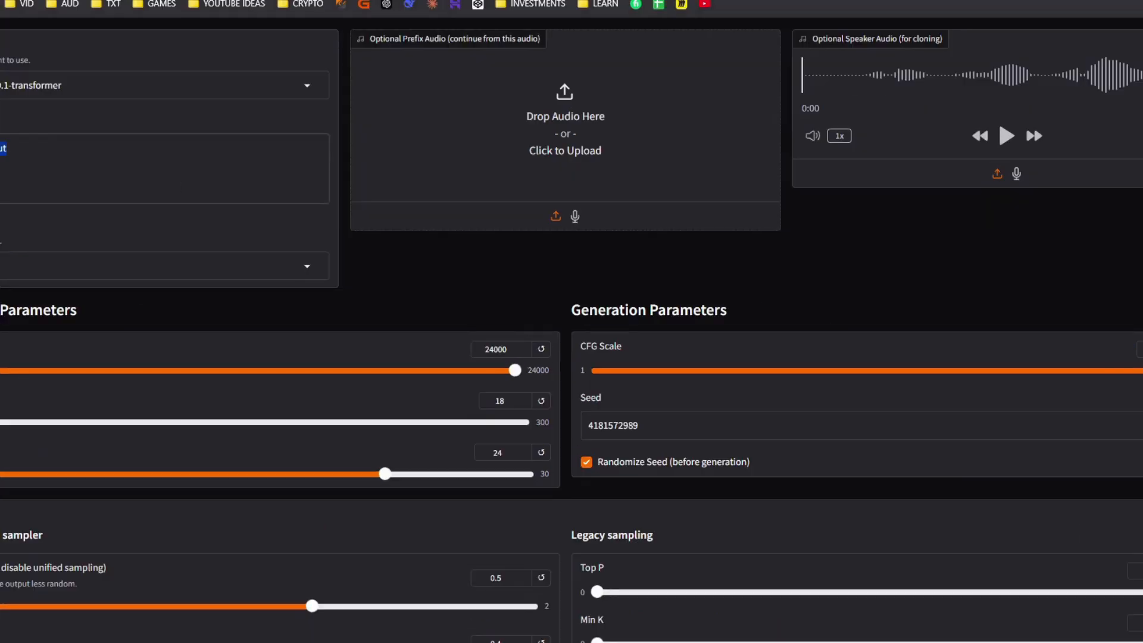
- Play the speaker audio, change the text to synthesize to "hello, could you leave" and generate the audio
click(1006, 135)
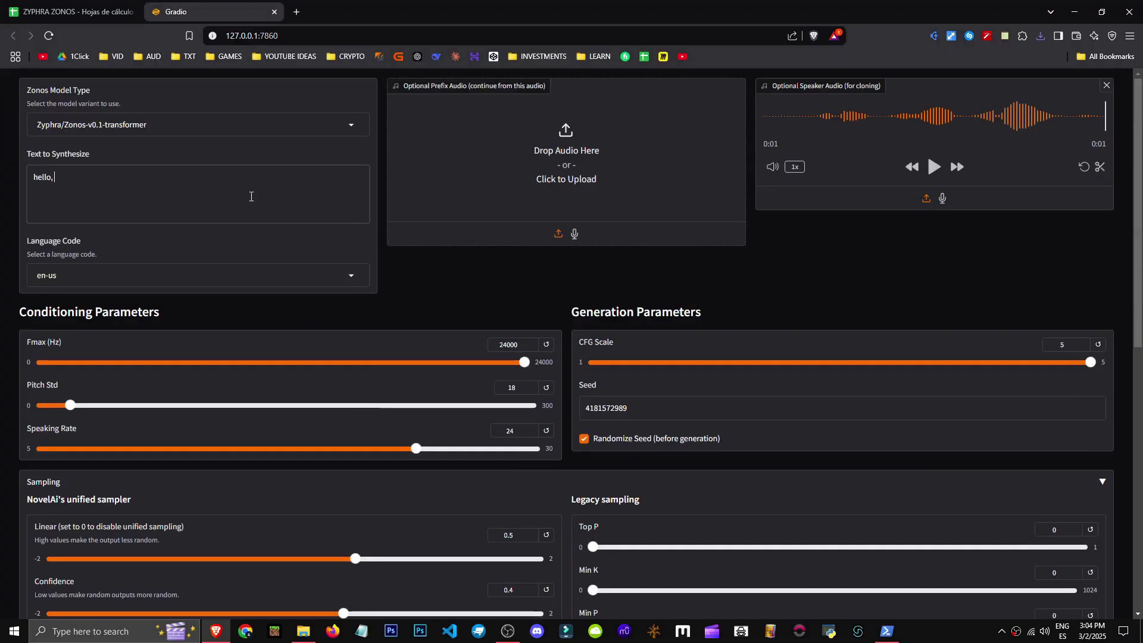
text(could you leave)
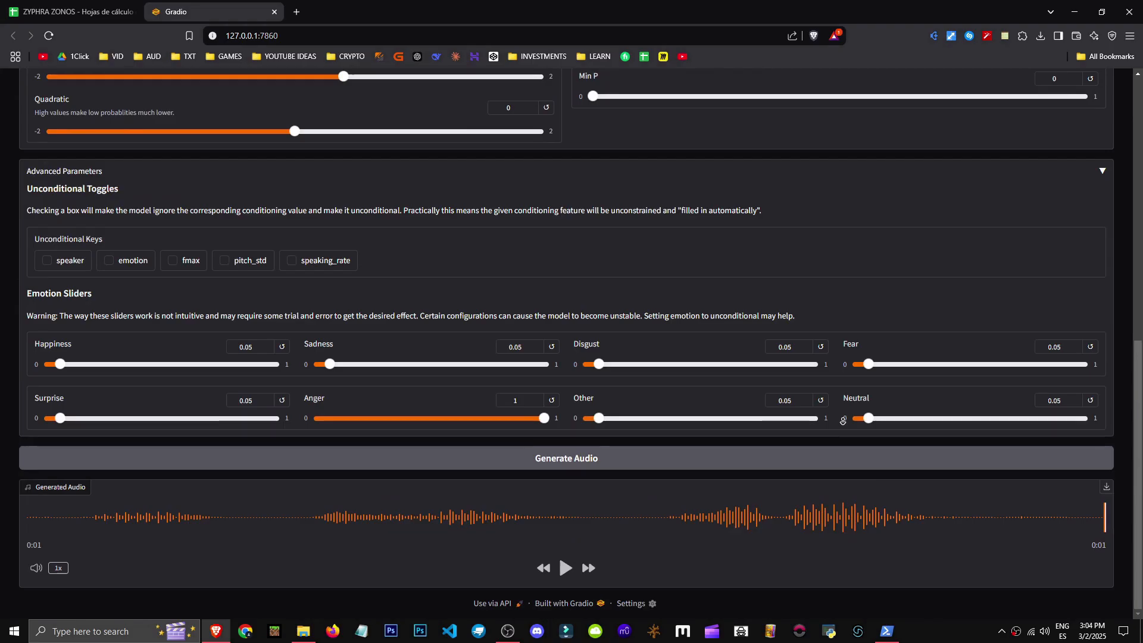
click(566, 456)
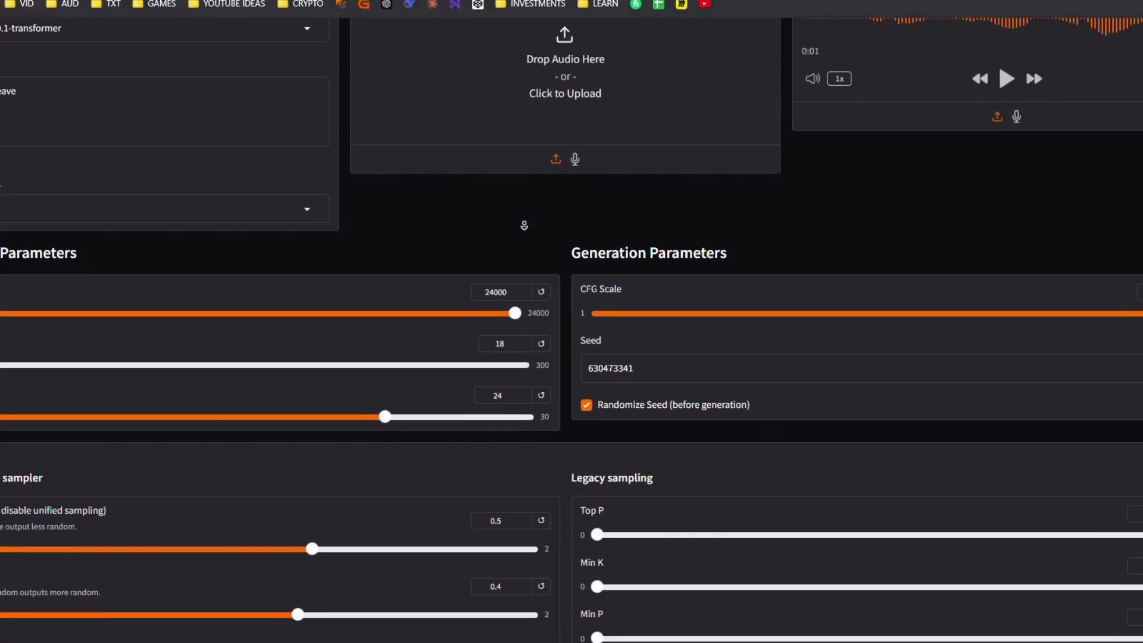
- Set the Speaking Rate to 19, change the text to "hello, could you leave?" and generate the audio
drag(416, 449, 346, 450)
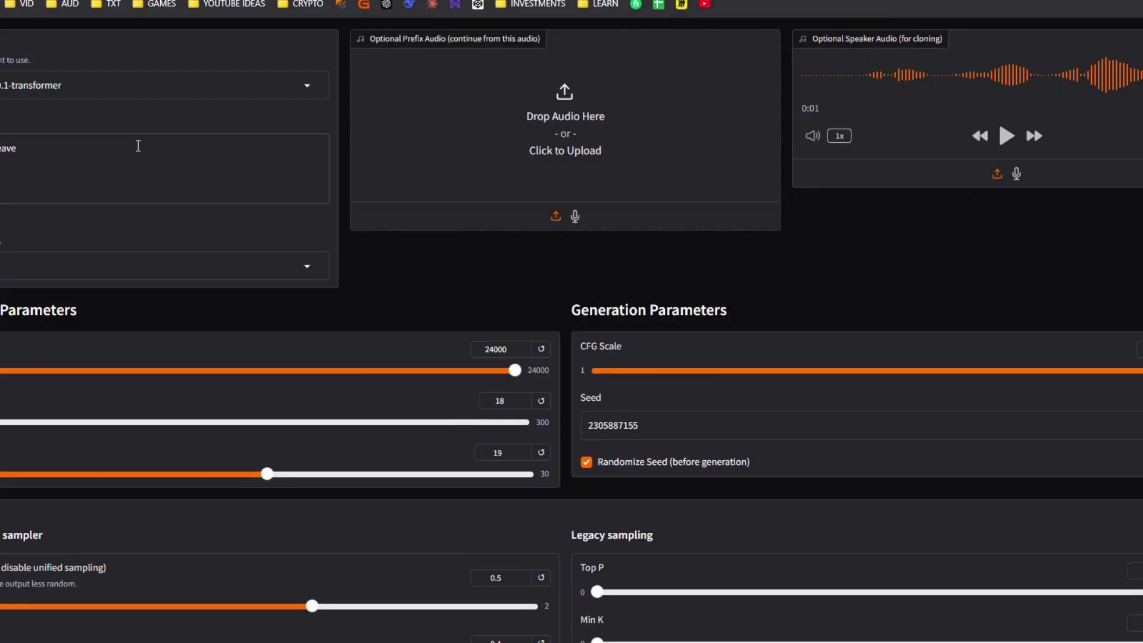
click(574, 235)
scroll(197, 228, down, 10)
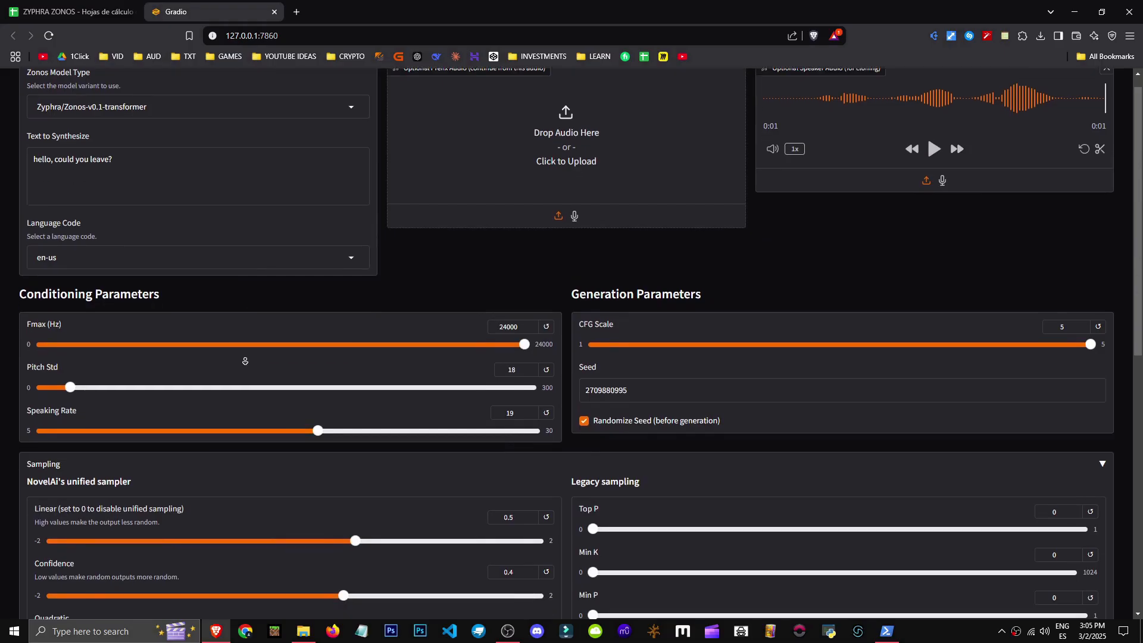
- Set Anger to 0.04 and Happiness to 1, change the text to "hello, have a really good day" and generate the audio
drag(482, 418, 326, 418)
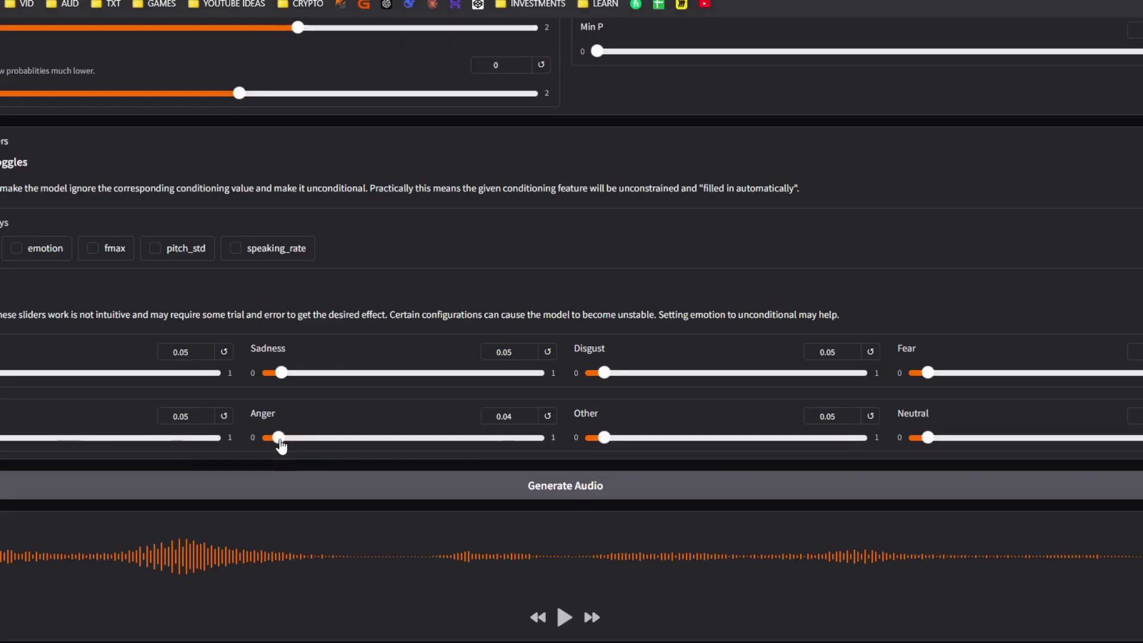
drag(221, 383, 221, 382)
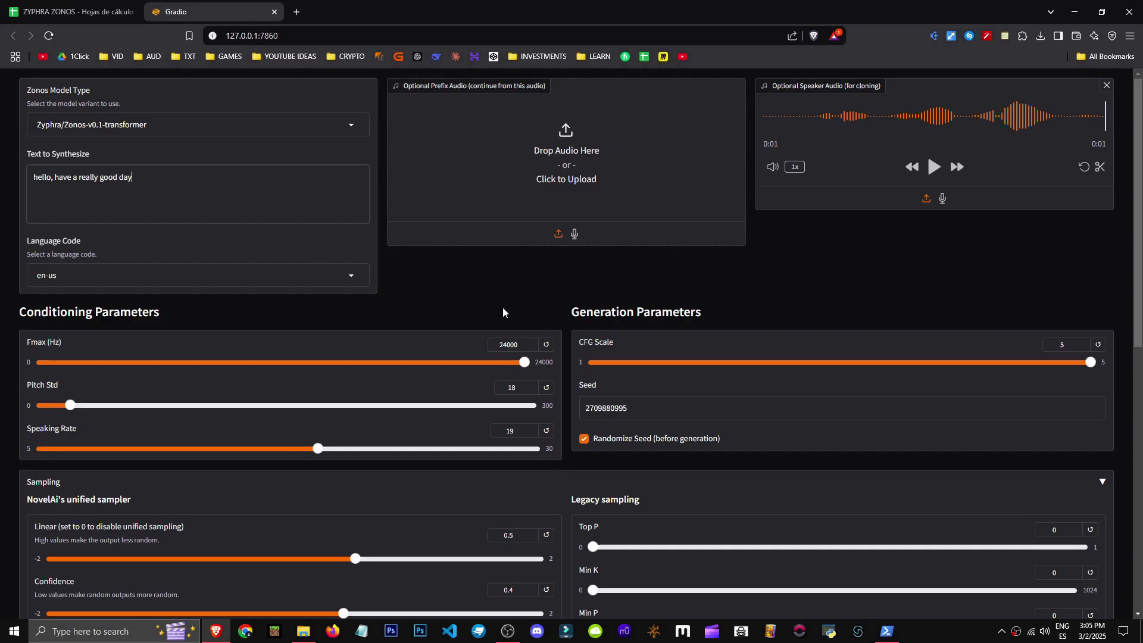
click(653, 465)
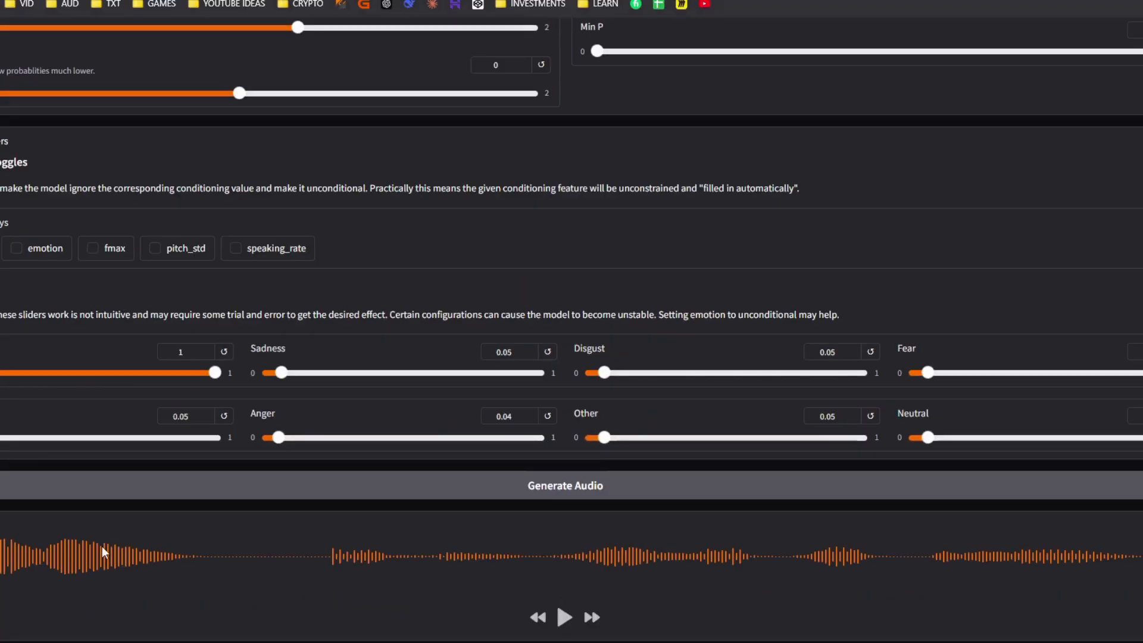
- Jump back to the beginning of the generated audio and set the Speaking Rate to 17
click(35, 514)
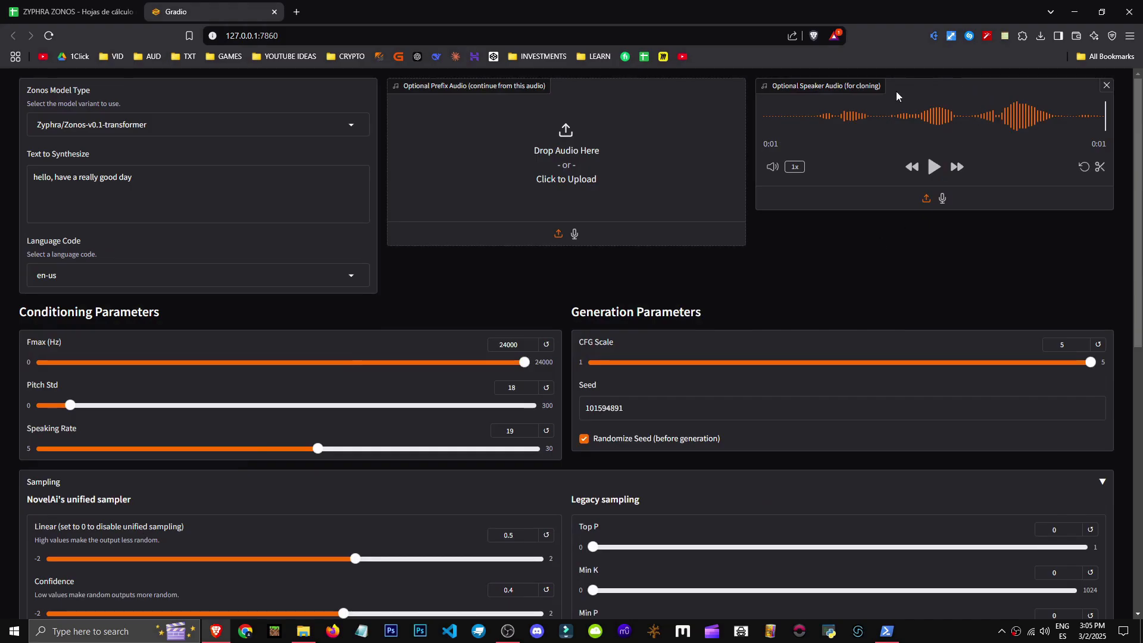
scroll(533, 390, down, 3)
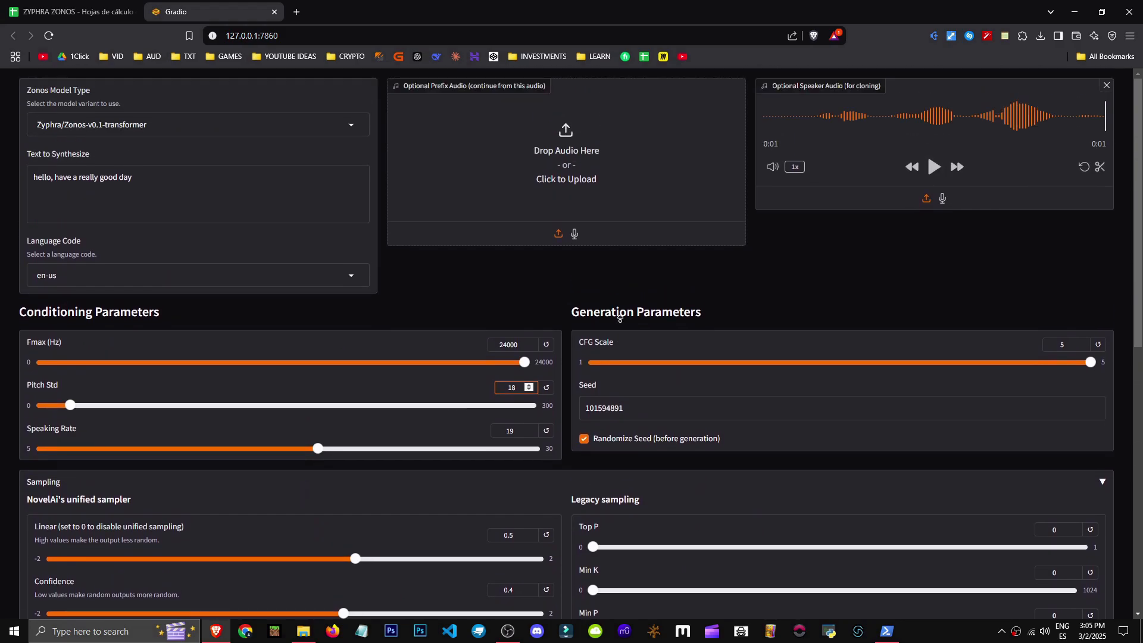
scroll(598, 523, down, 15)
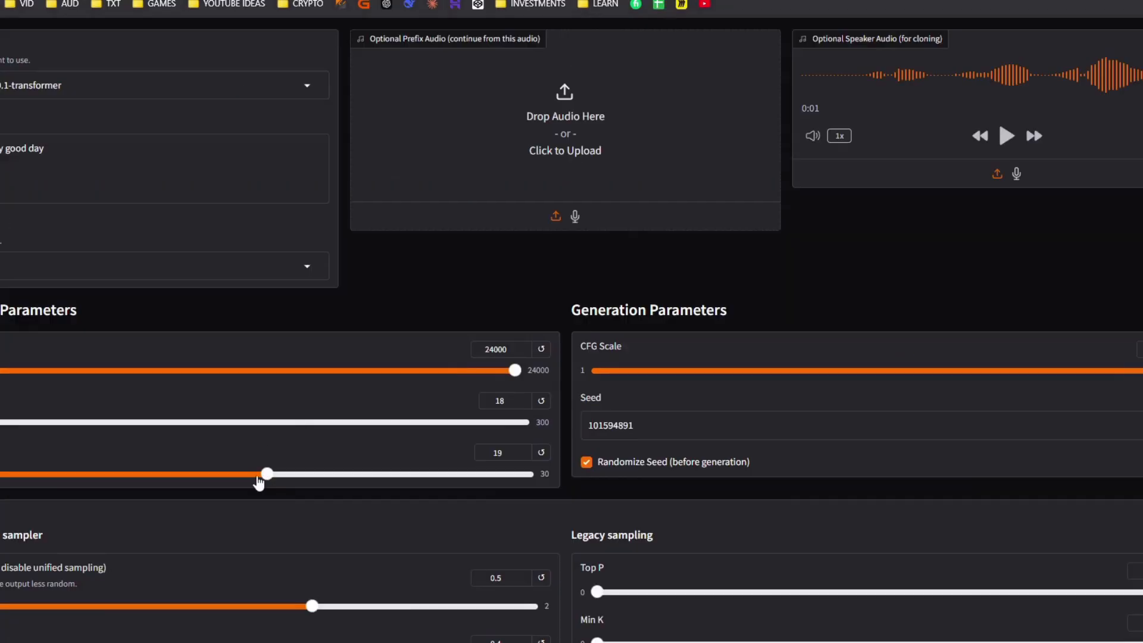
drag(258, 478, 221, 474)
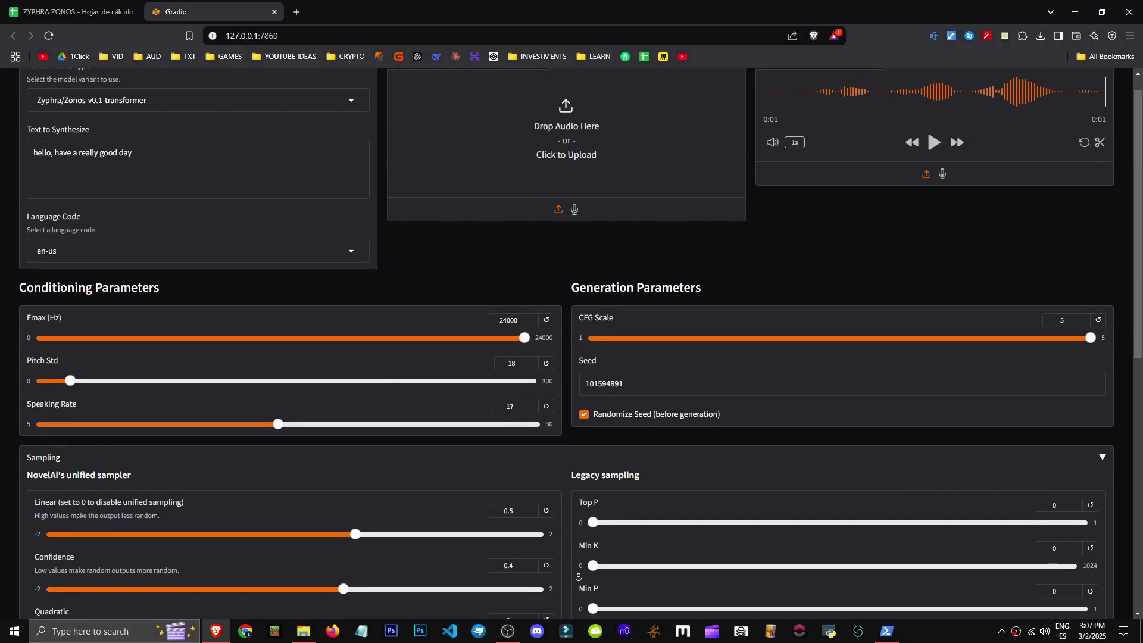
- Examine the unified sampler and legacy sampling settings, including the Linear, Confidence and Quadratic descriptions
scroll(536, 357, down, 2)
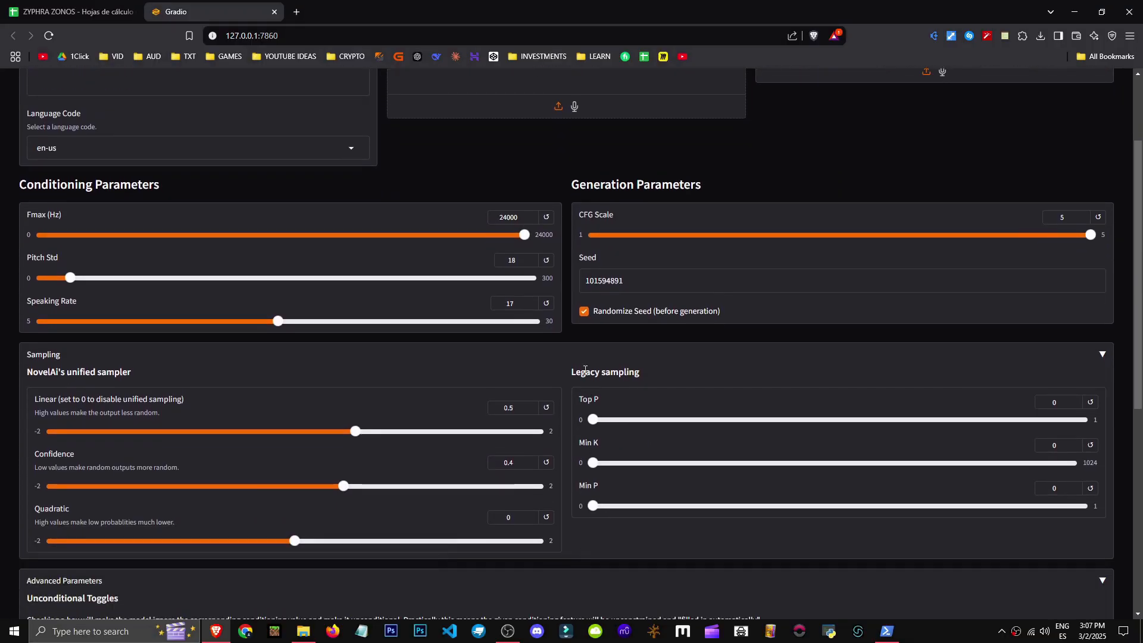
drag(570, 373, 697, 369)
click(700, 366)
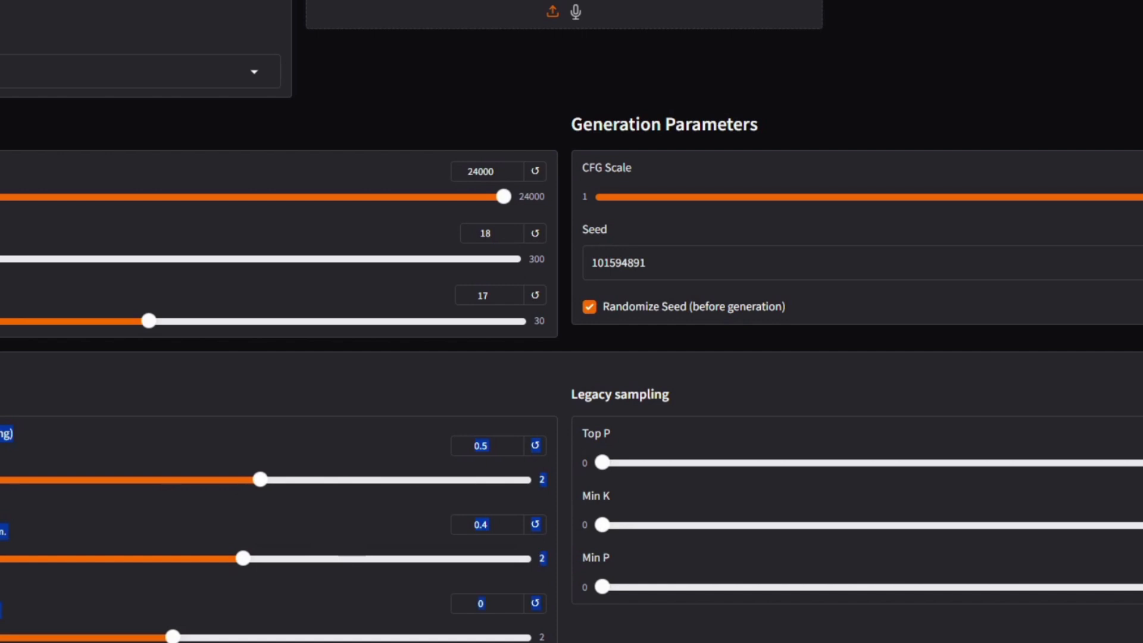
drag(1107, 562, 17, 378)
click(17, 379)
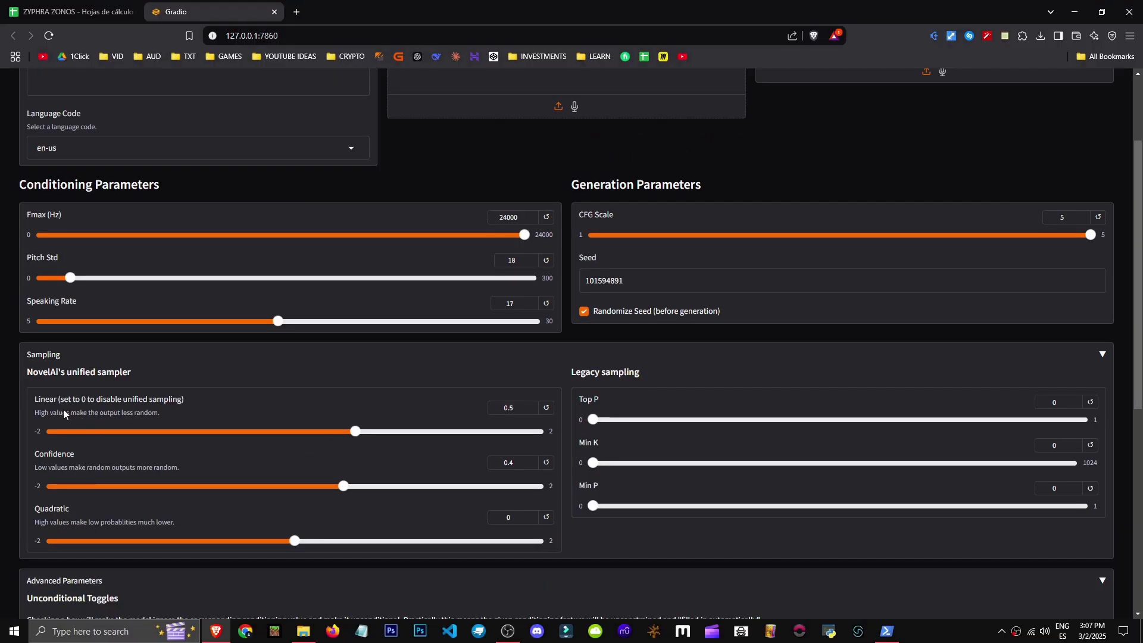
drag(58, 412, 114, 414)
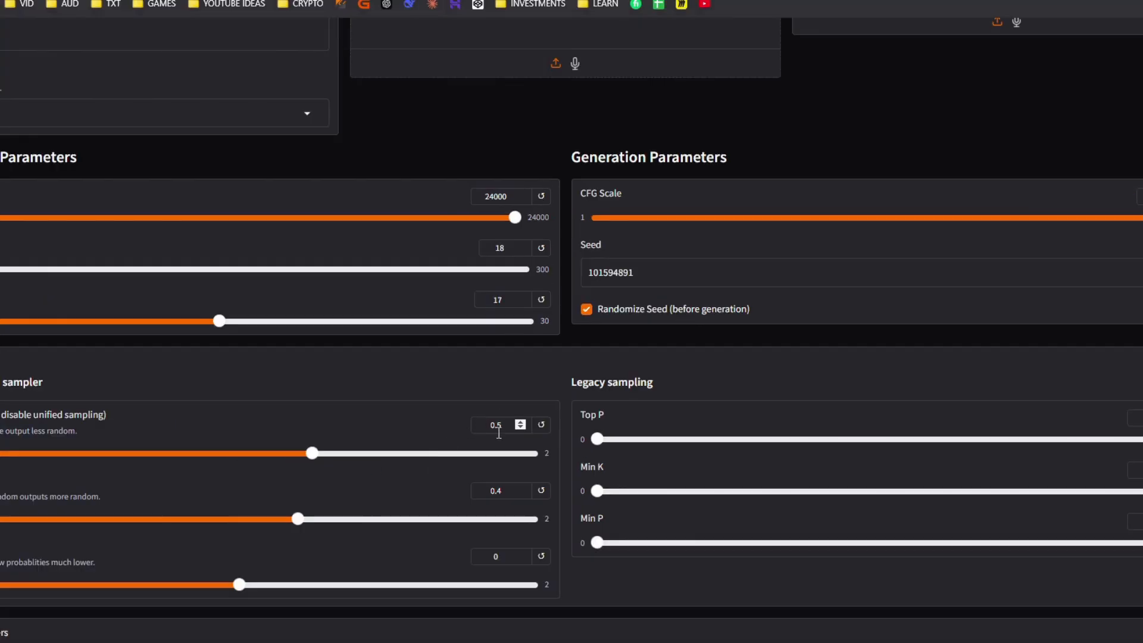
double_click(494, 407)
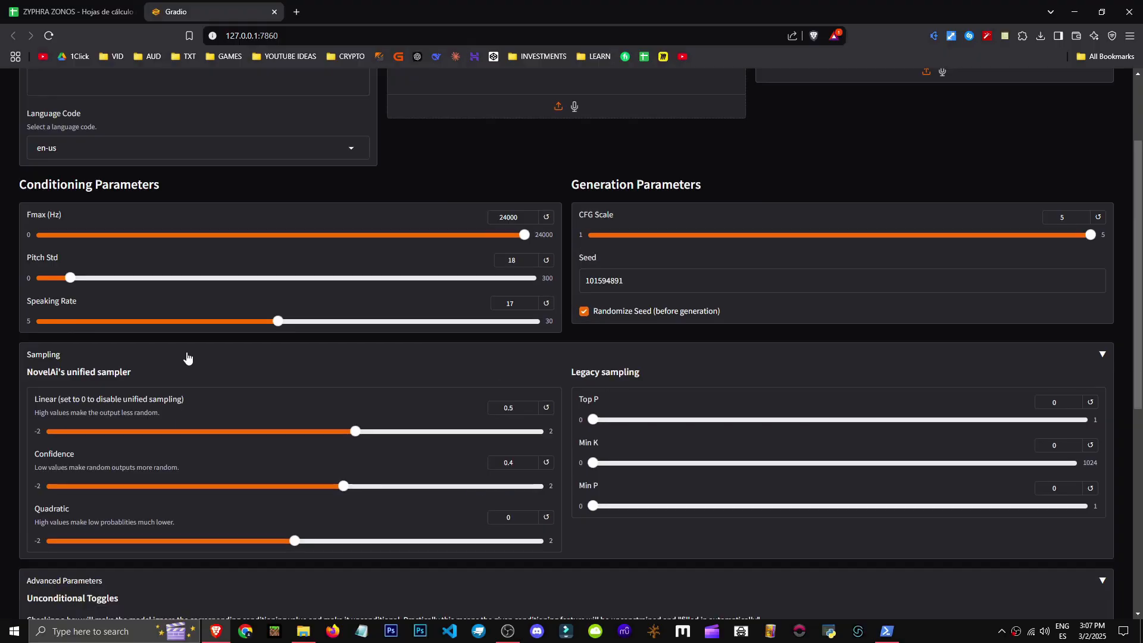
- Collapse the Sampling section
click(99, 363)
click(227, 362)
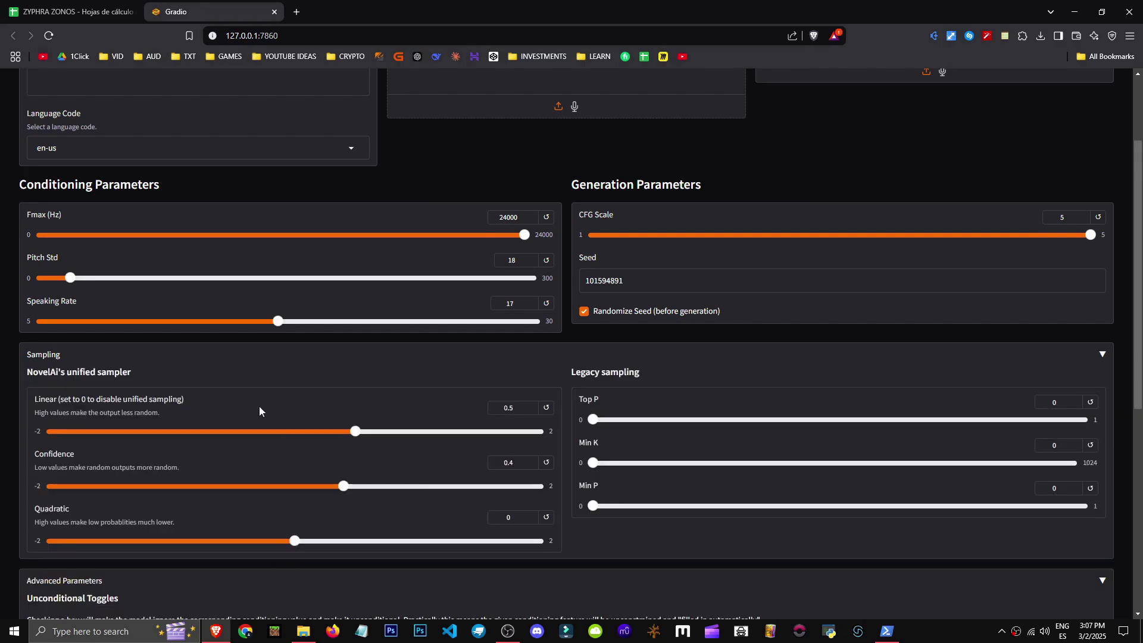
click(544, 362)
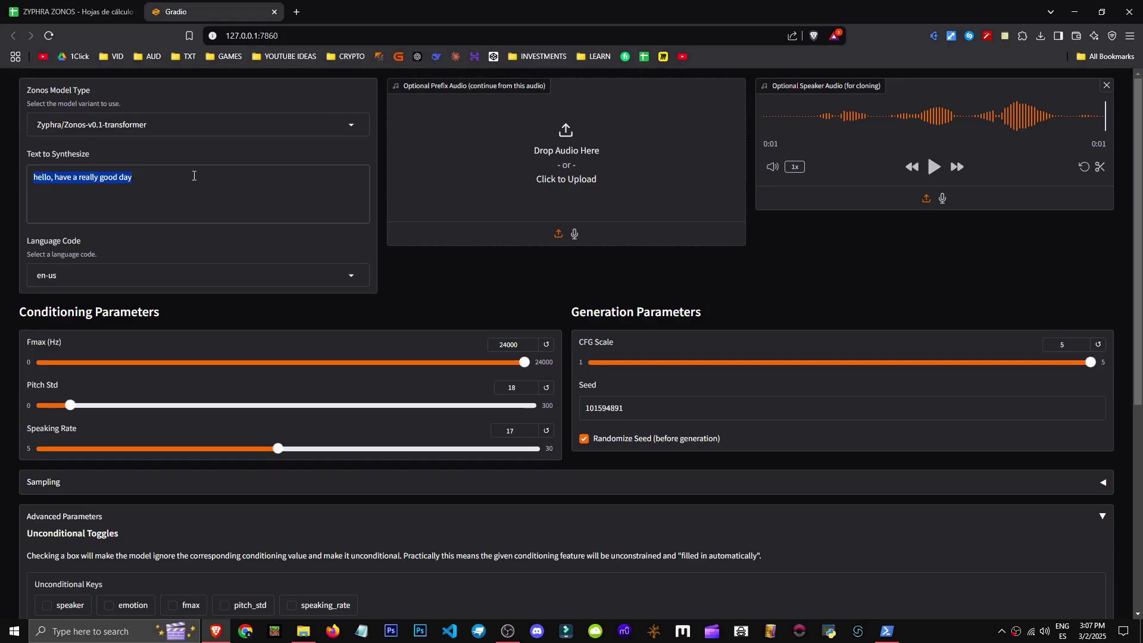
- Remove the speaker audio clip, and set the CFG Scale to 2.02 and Pitch Std to 84
click(1101, 87)
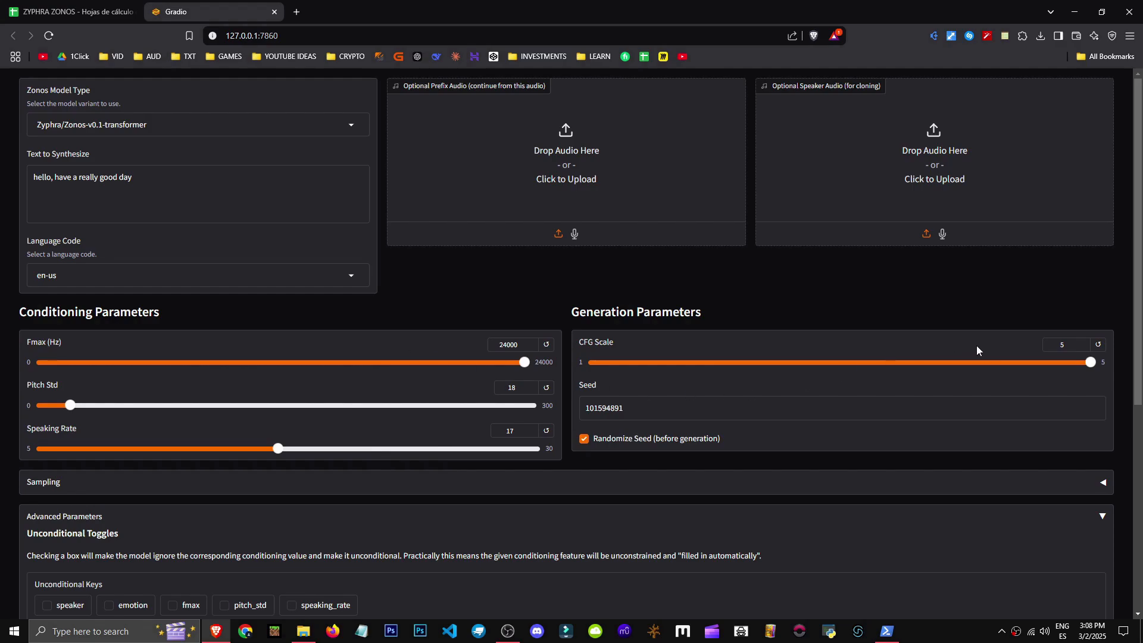
drag(992, 363, 720, 364)
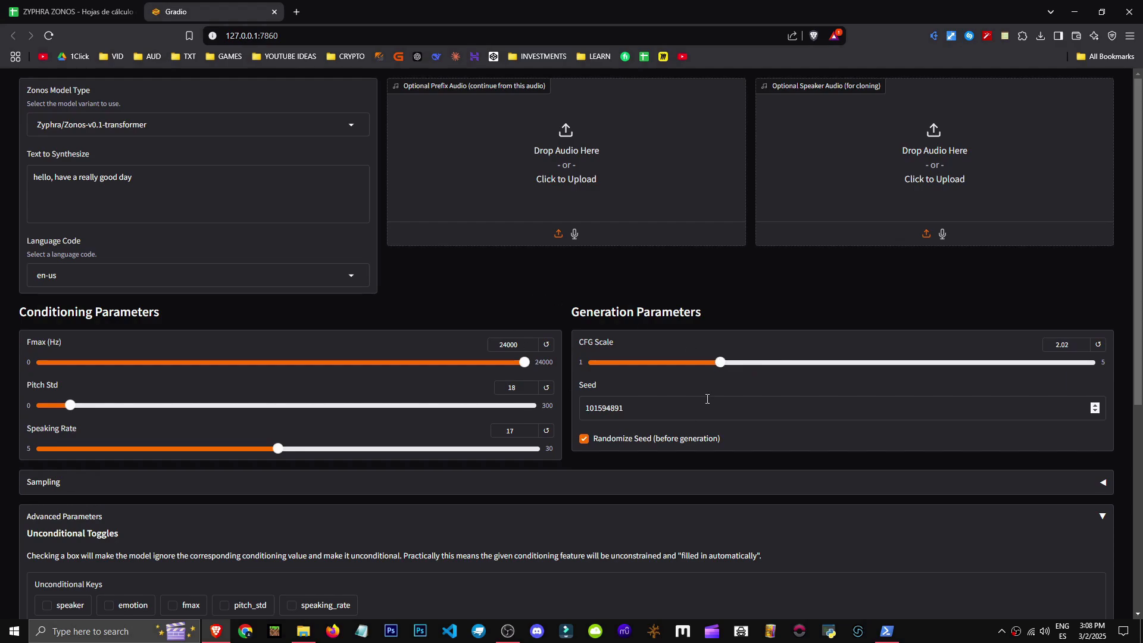
drag(70, 406, 178, 306)
- Change the text to synthesize to "hello, have a really good day!" and check the emotion sliders
scroll(236, 357, down, 2)
middle_click(125, 240)
drag(178, 169, 5, 189)
click(363, 323)
scroll(363, 323, down, 5)
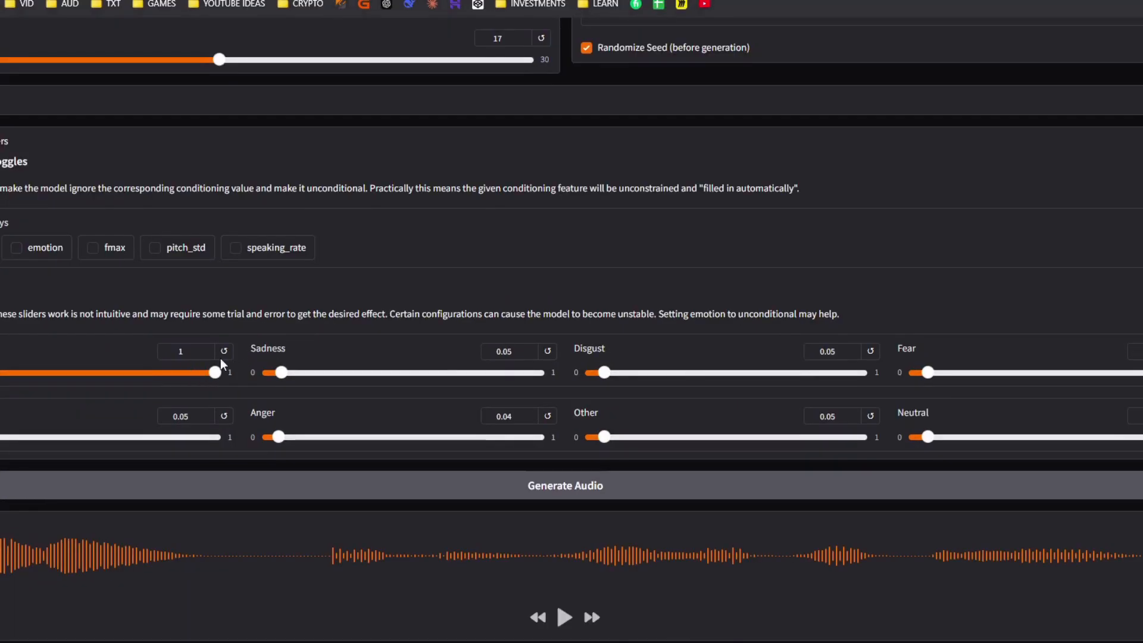
scroll(220, 358, up, 6)
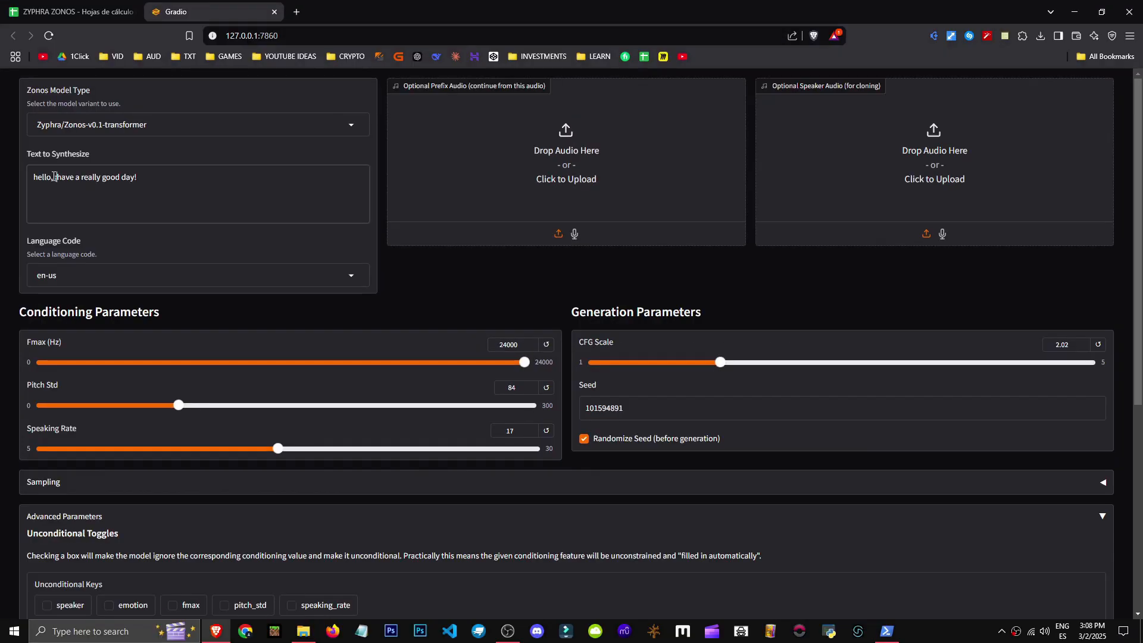
- Add exclamation marks and a comma so the text to synthesize reads "¡hello!, ¡have a really, good day!"
drag(103, 171, 4, 200)
click(4, 200)
scroll(144, 225, down, 1)
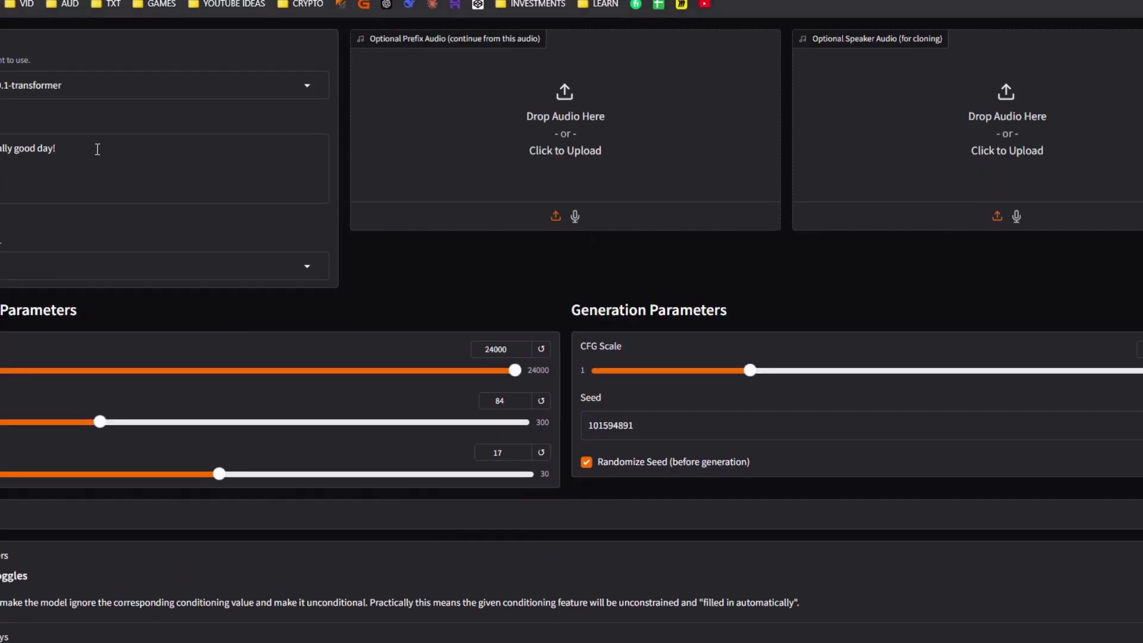
click(97, 148)
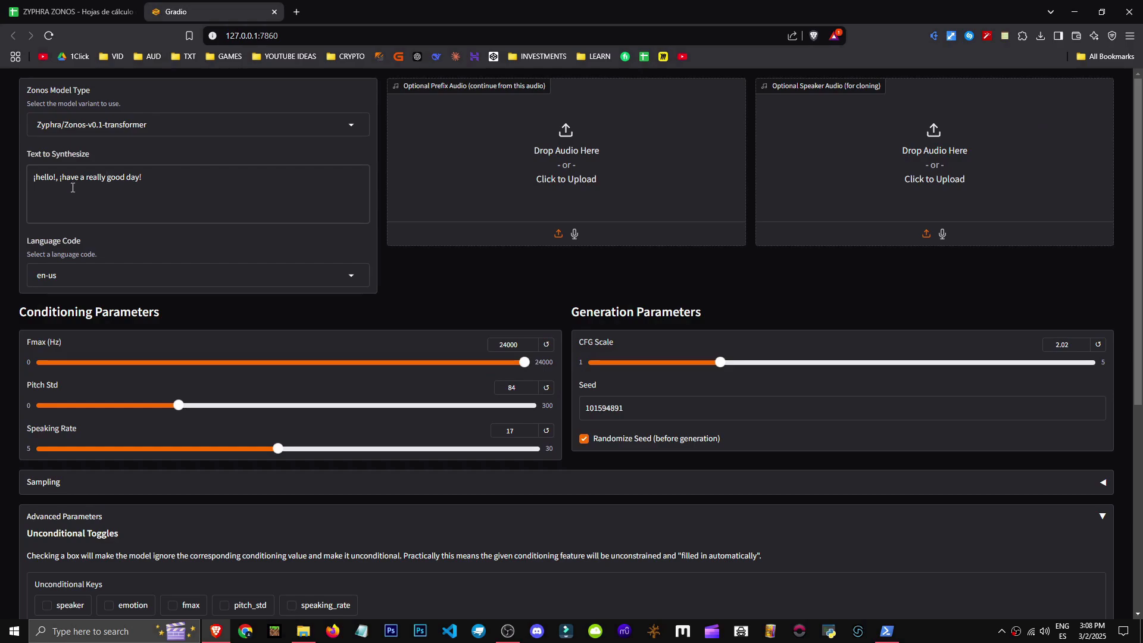
scroll(127, 174, down, 1)
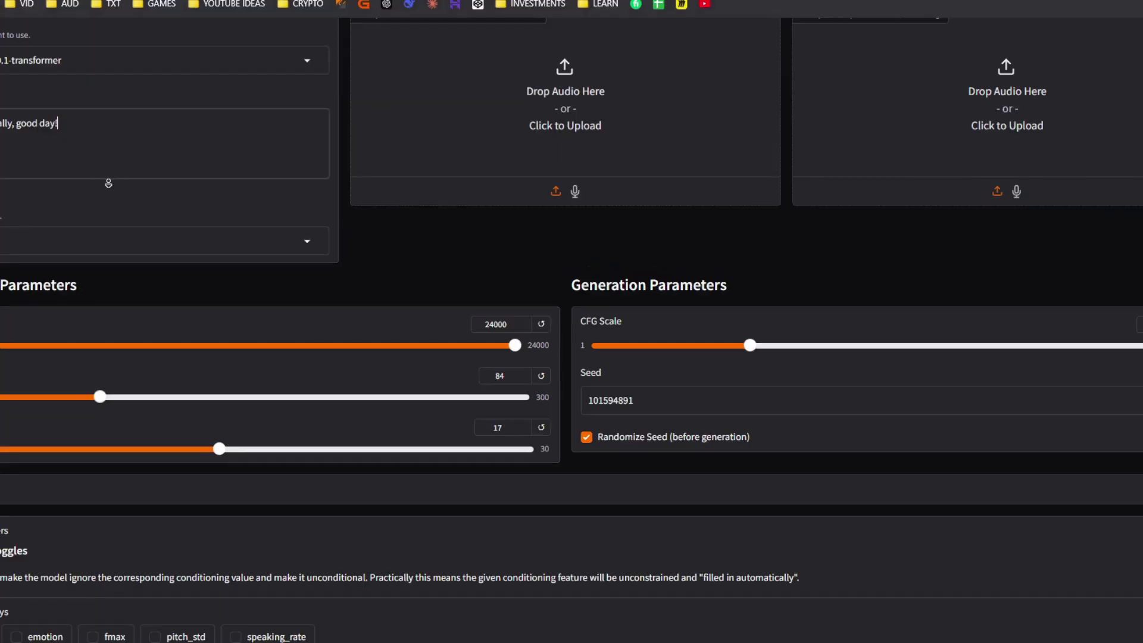
scroll(109, 183, down, 2)
scroll(108, 183, up, 3)
click(12, 148)
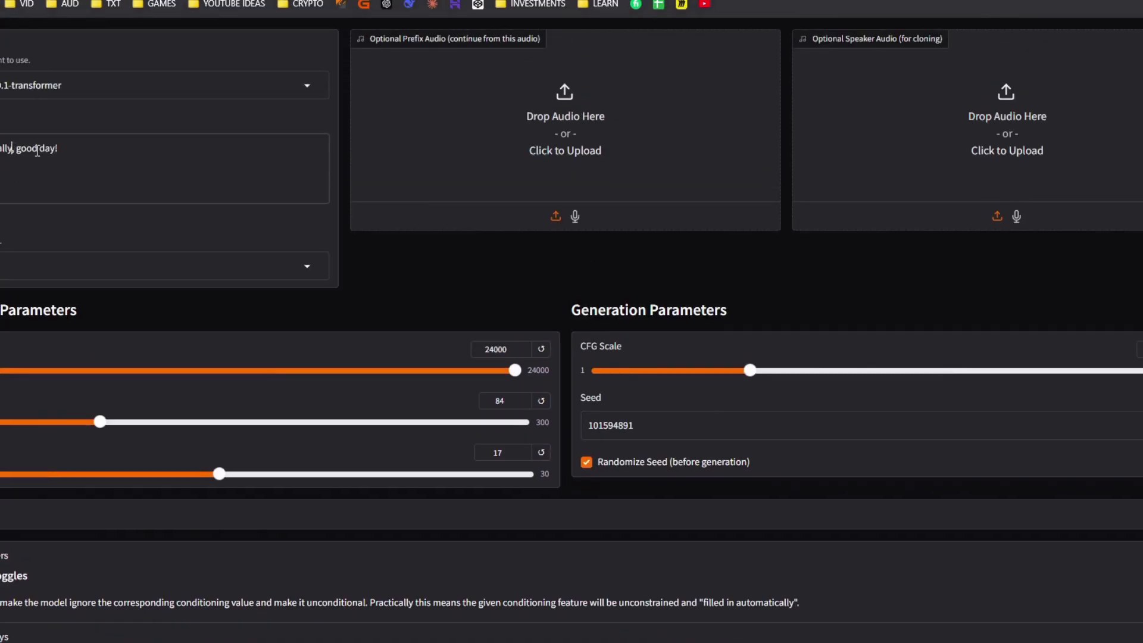
- Set the Surprise emotion to 0.4 and generate the audio
scroll(173, 315, down, 4)
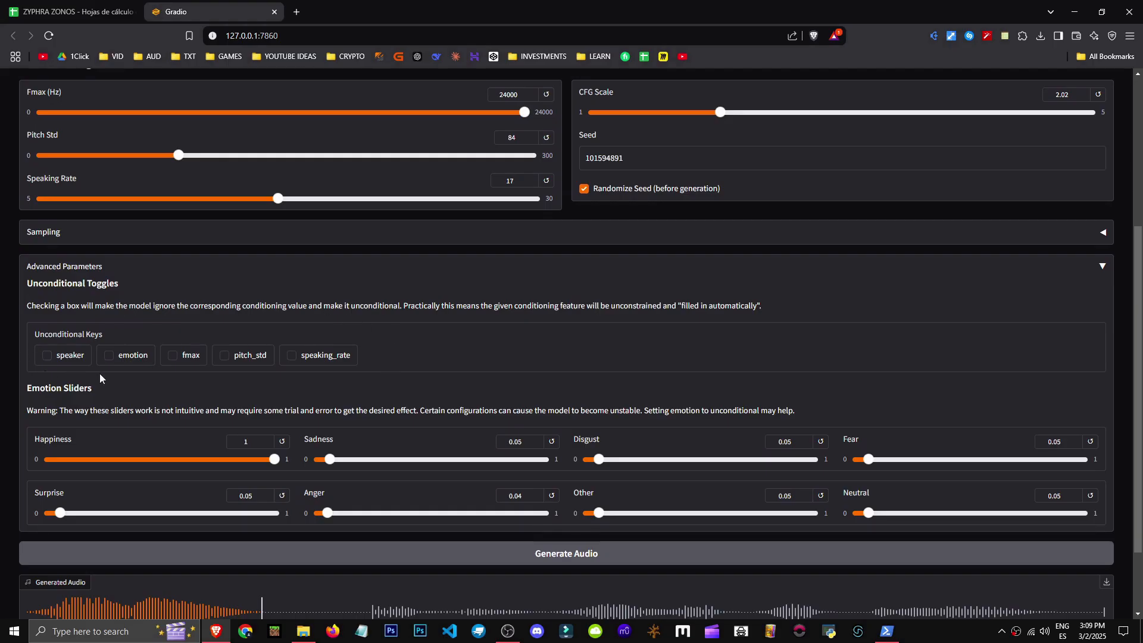
scroll(463, 361, up, 2)
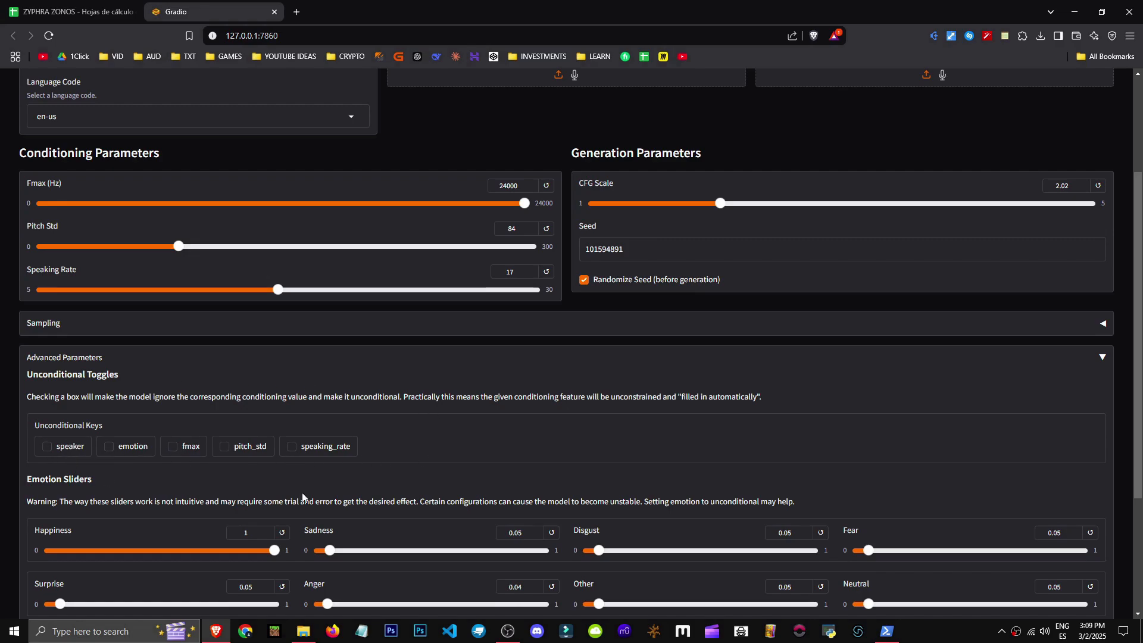
scroll(508, 385, down, 3)
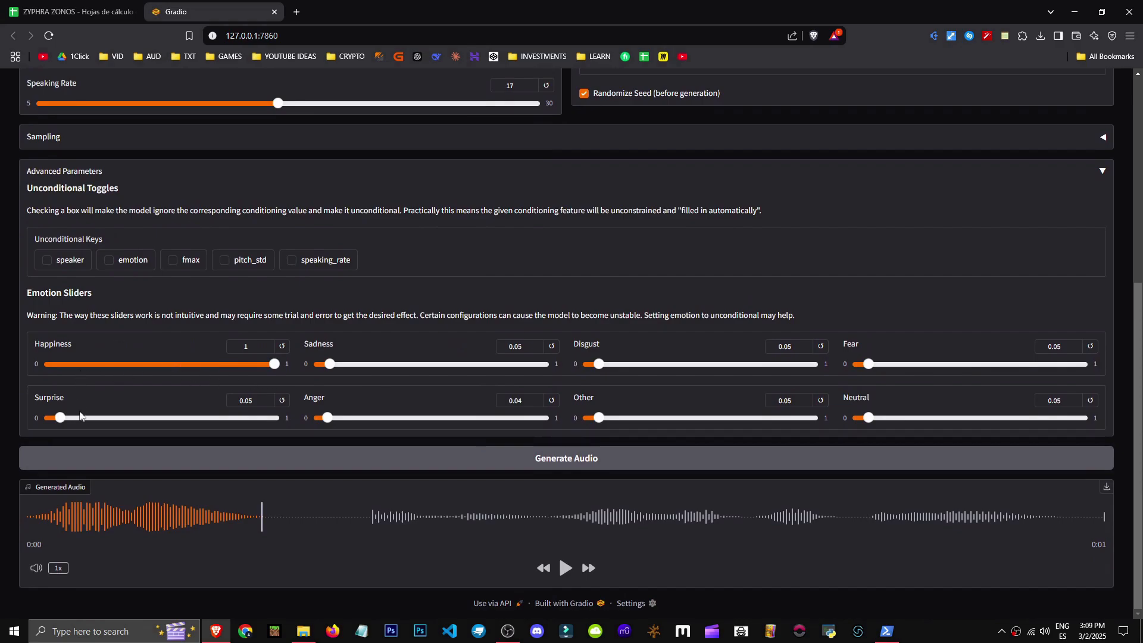
drag(61, 420, 138, 420)
click(428, 458)
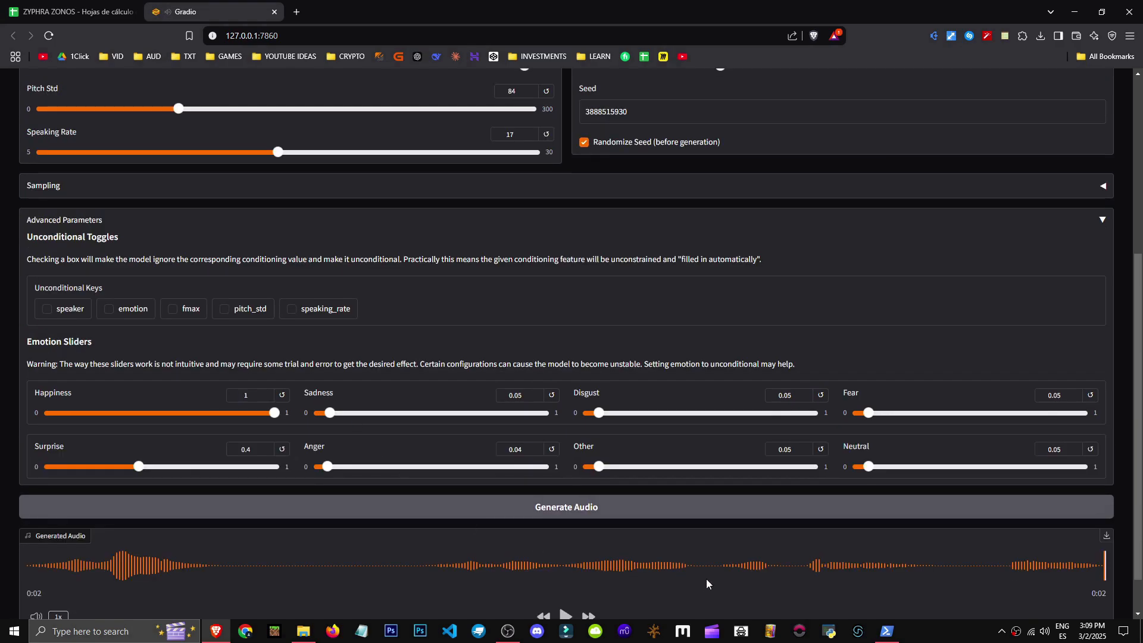
- Set the Speaking Rate to 21 and generate the audio again
scroll(793, 478, up, 5)
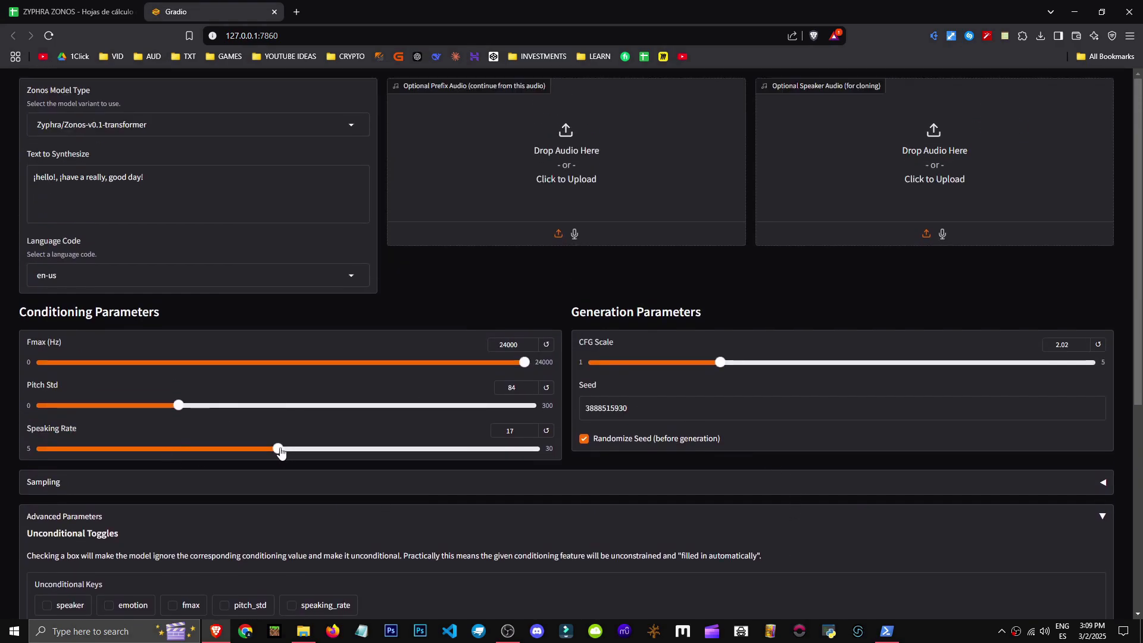
drag(281, 452, 357, 451)
scroll(537, 550, down, 5)
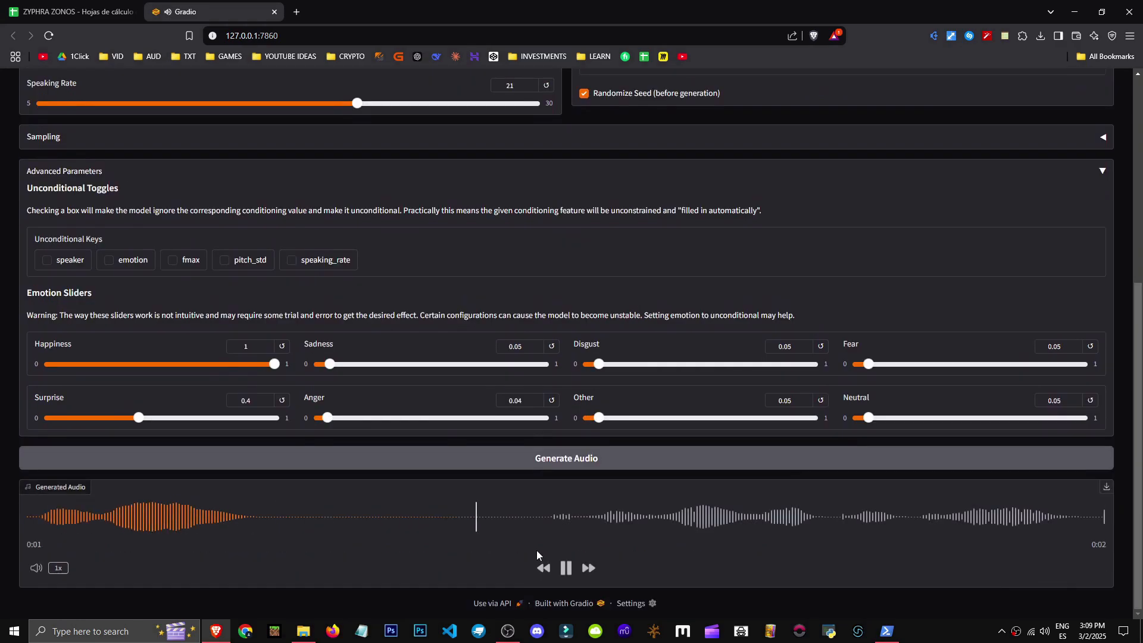
- Set Pitch Std to 120 and generate the audio
scroll(537, 550, up, 5)
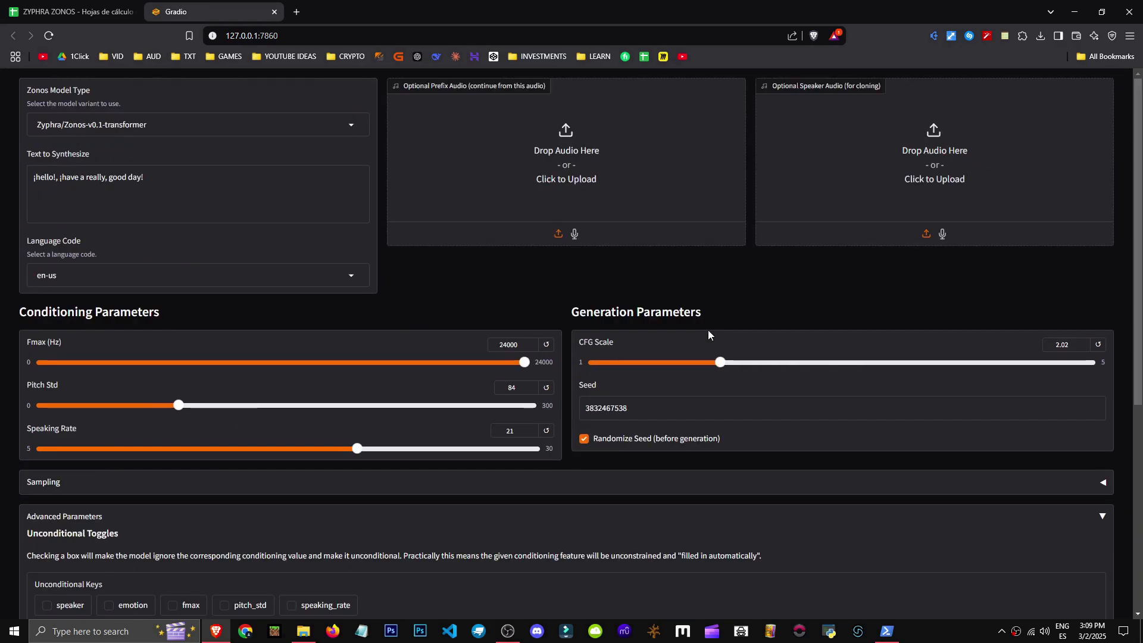
drag(178, 405, 237, 406)
scroll(525, 458, down, 5)
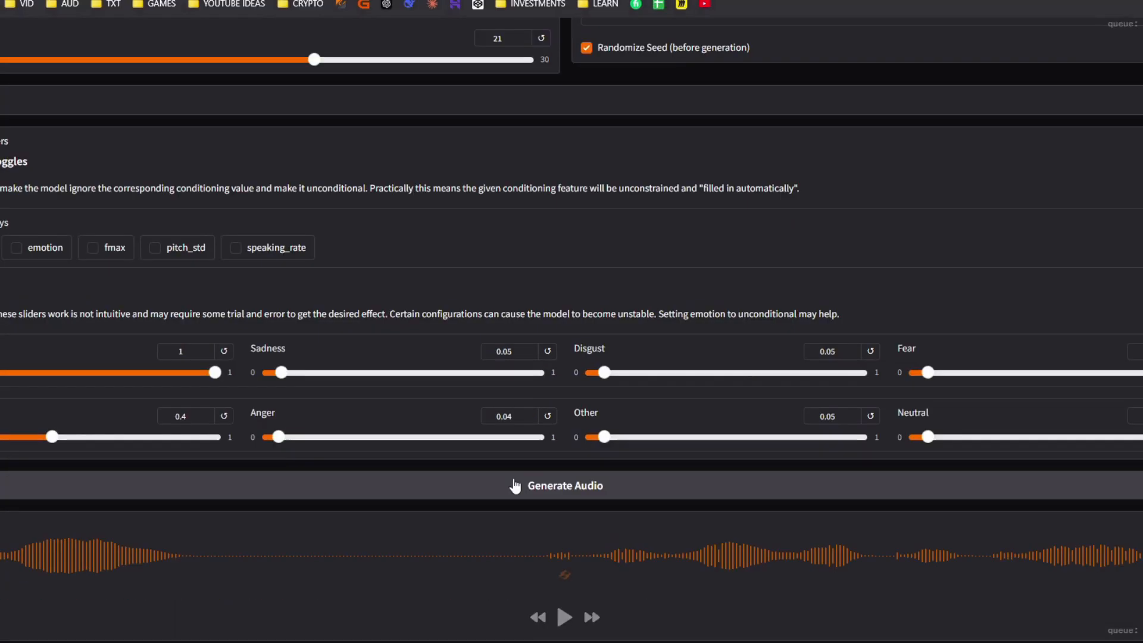
click(515, 485)
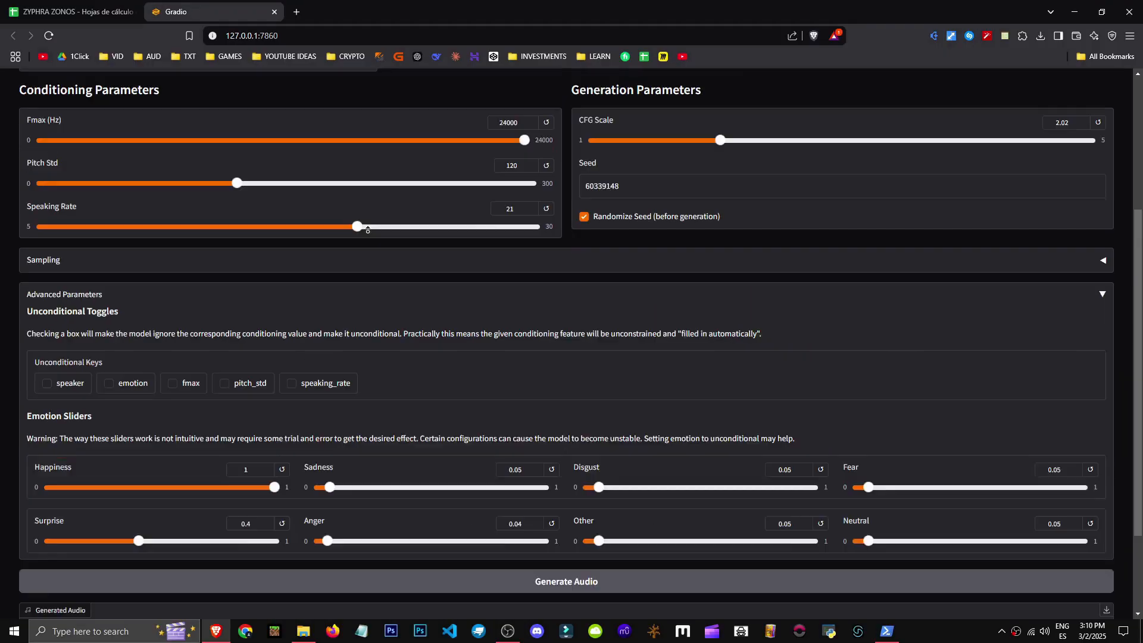
- Raise Pitch Std to 287 and generate the audio
scroll(186, 399, up, 3)
drag(259, 409, 510, 409)
scroll(515, 435, down, 5)
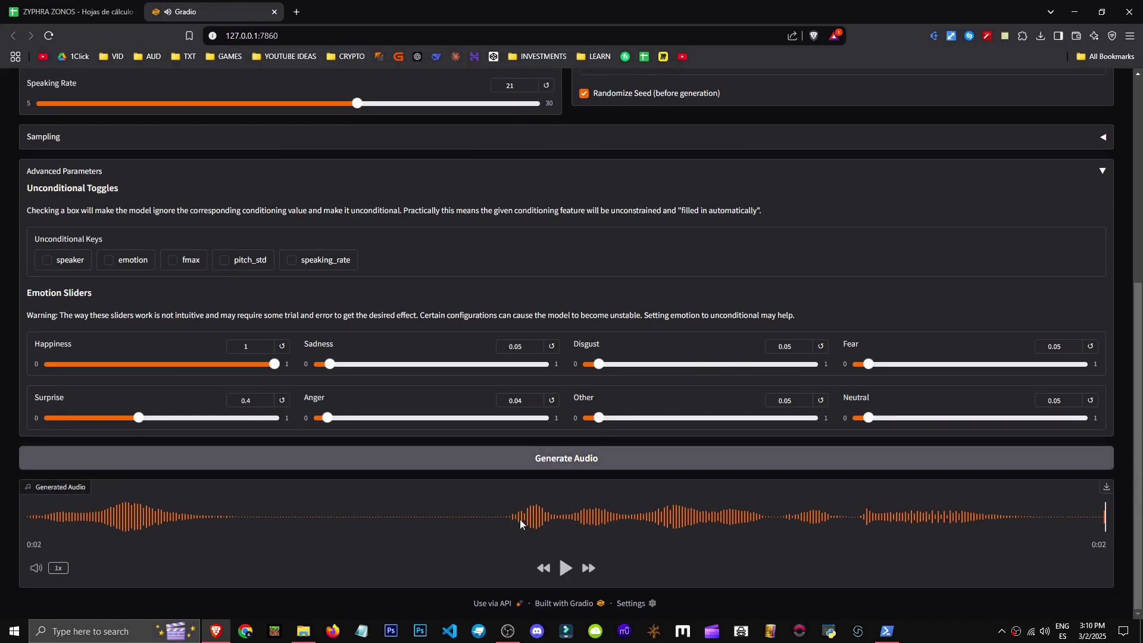
- Replay the generated audio twice and review the text and conditioning settings used for it
click(565, 570)
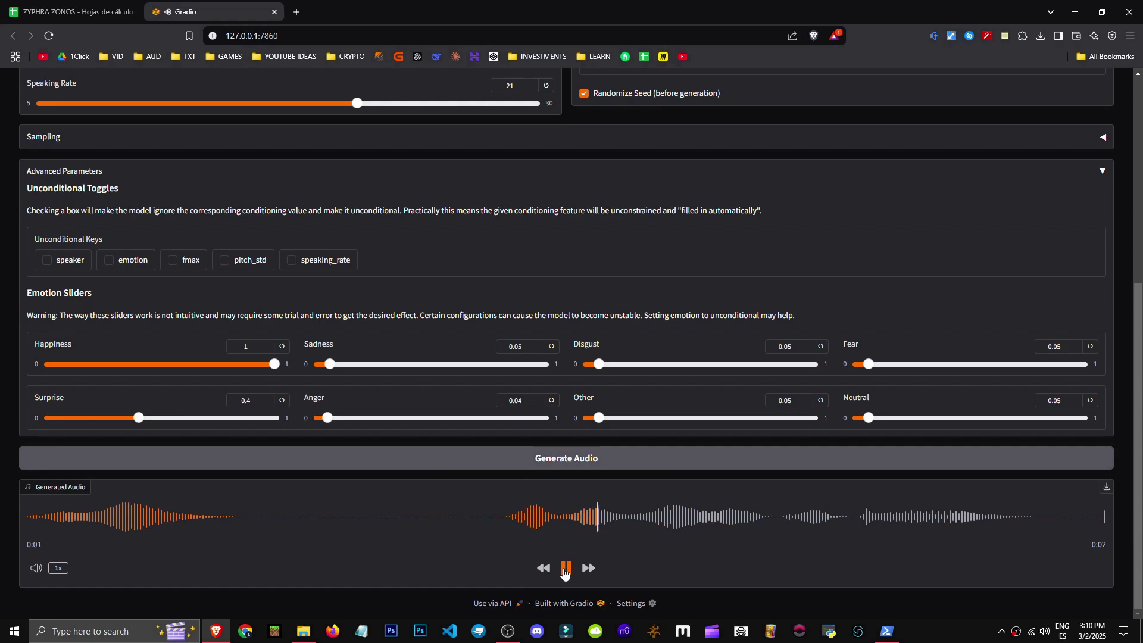
scroll(826, 374, up, 5)
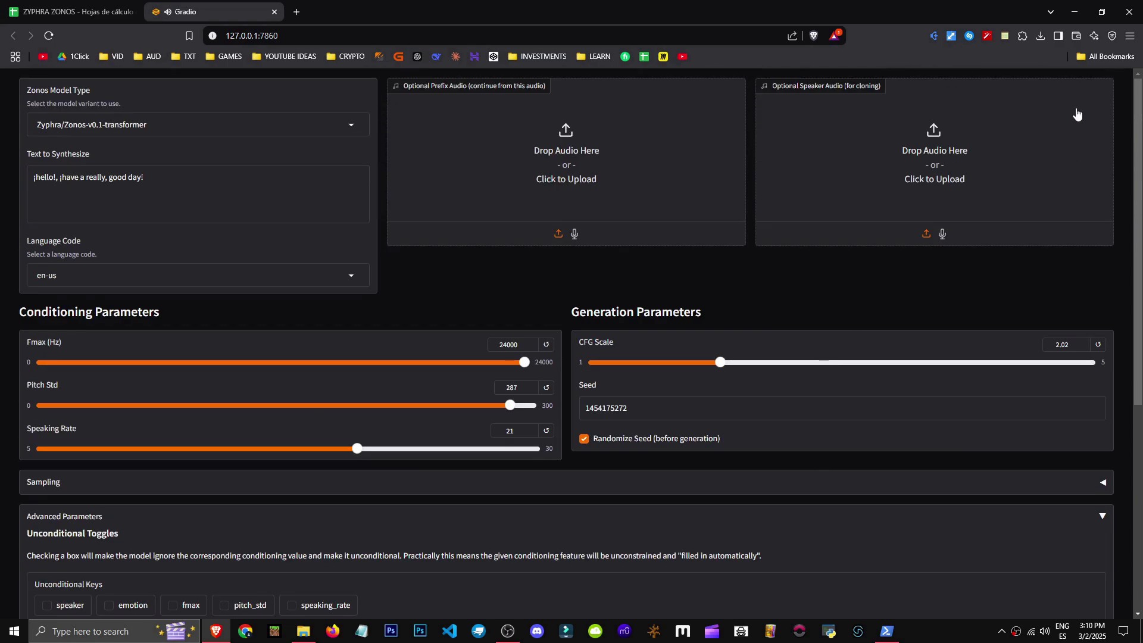
scroll(890, 224, down, 6)
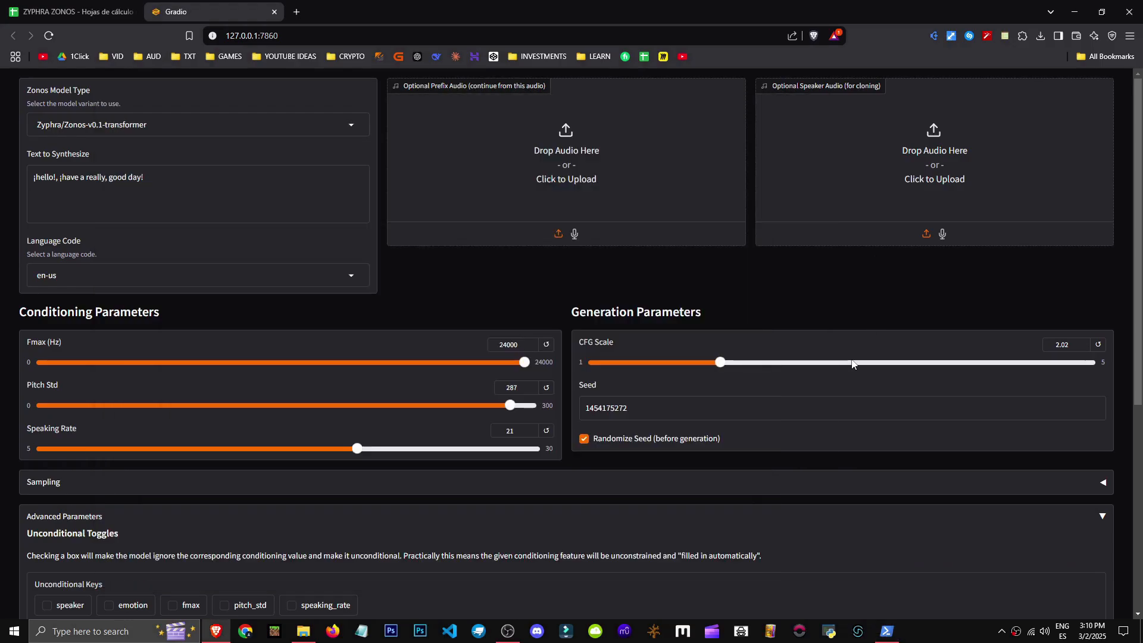
scroll(672, 440, down, 5)
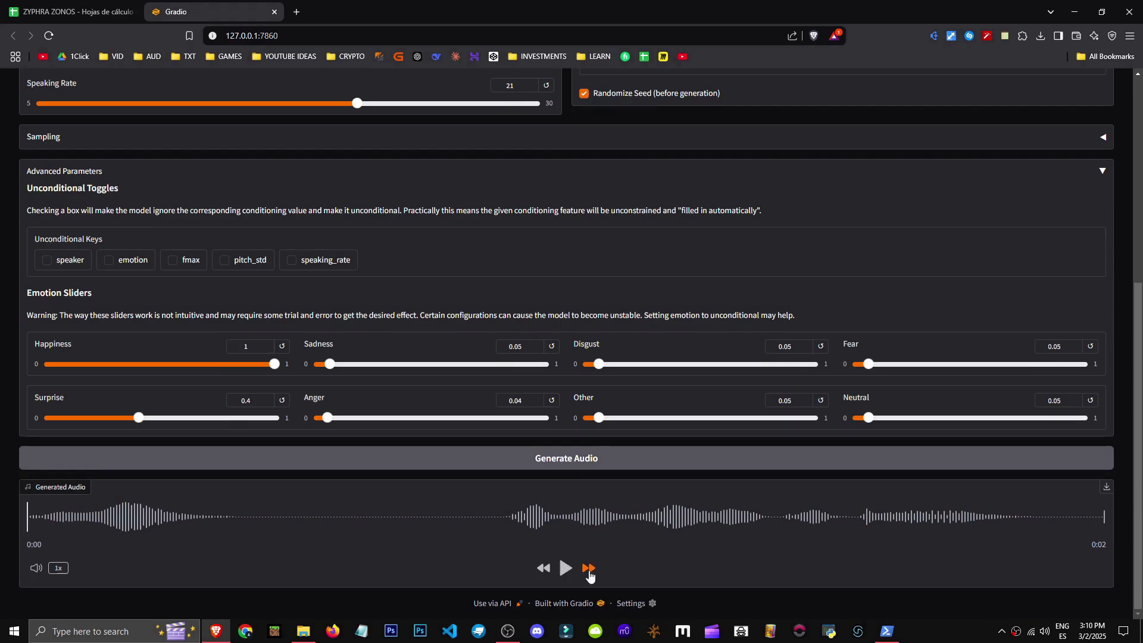
click(566, 568)
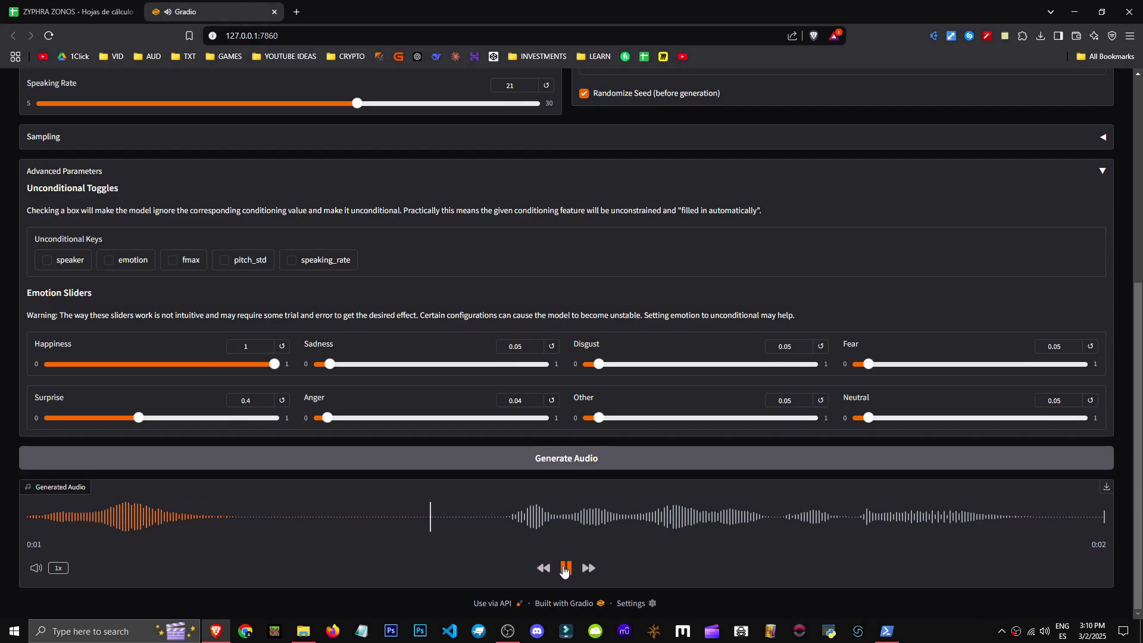
scroll(322, 215, up, 5)
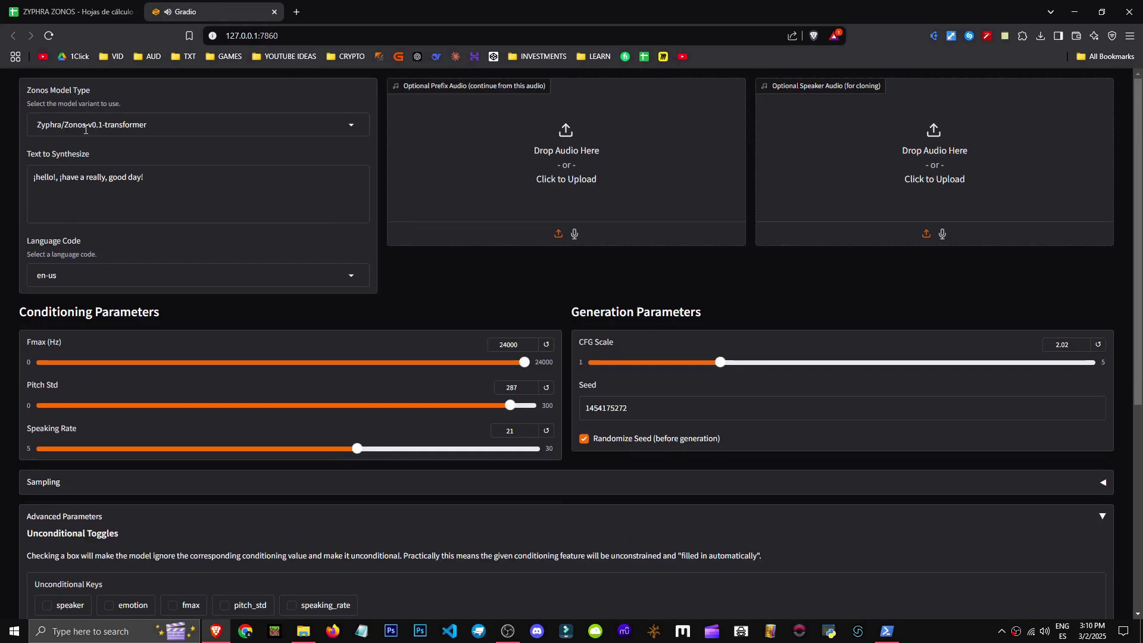
- Remove the comma after "¡hello!" in the text to synthesize and generate the audio
click(56, 177)
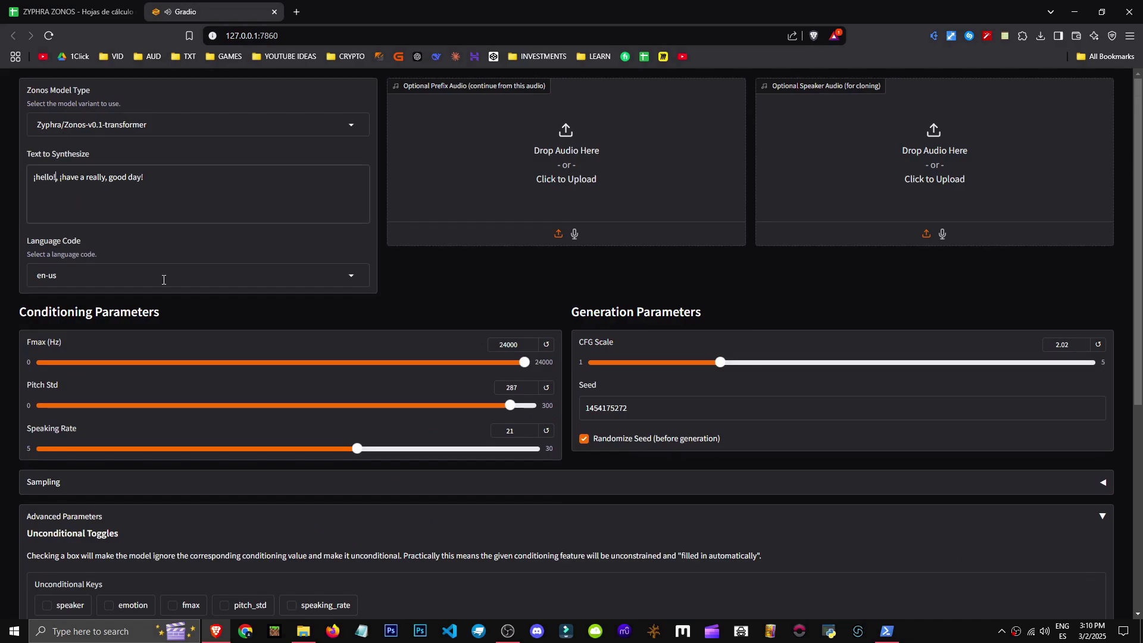
key(Delete)
scroll(587, 268, down, 5)
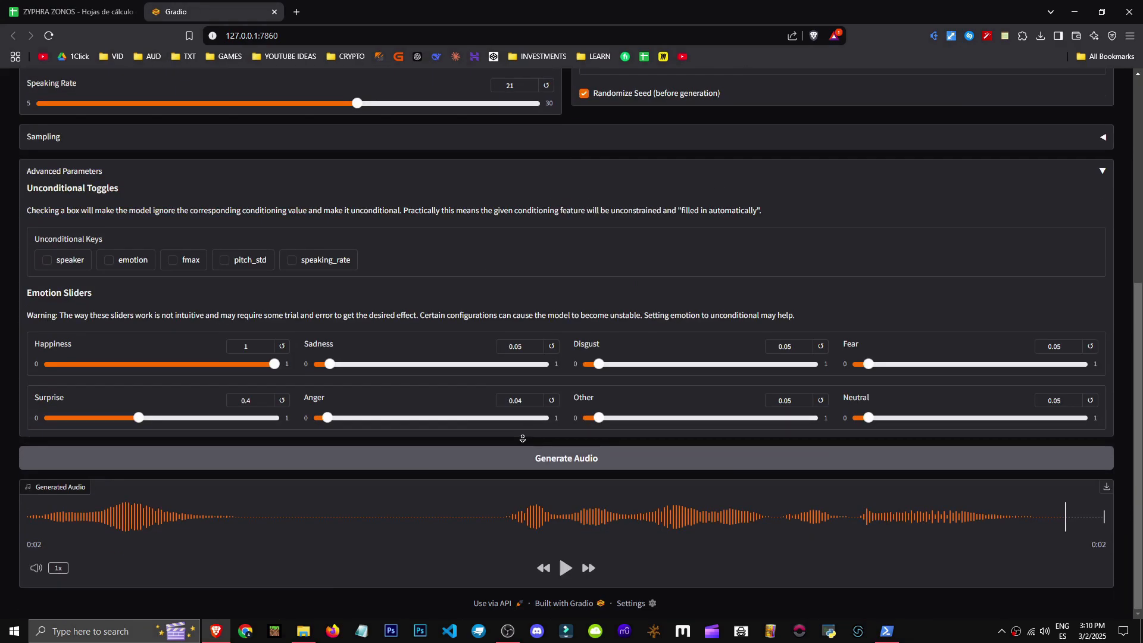
click(521, 457)
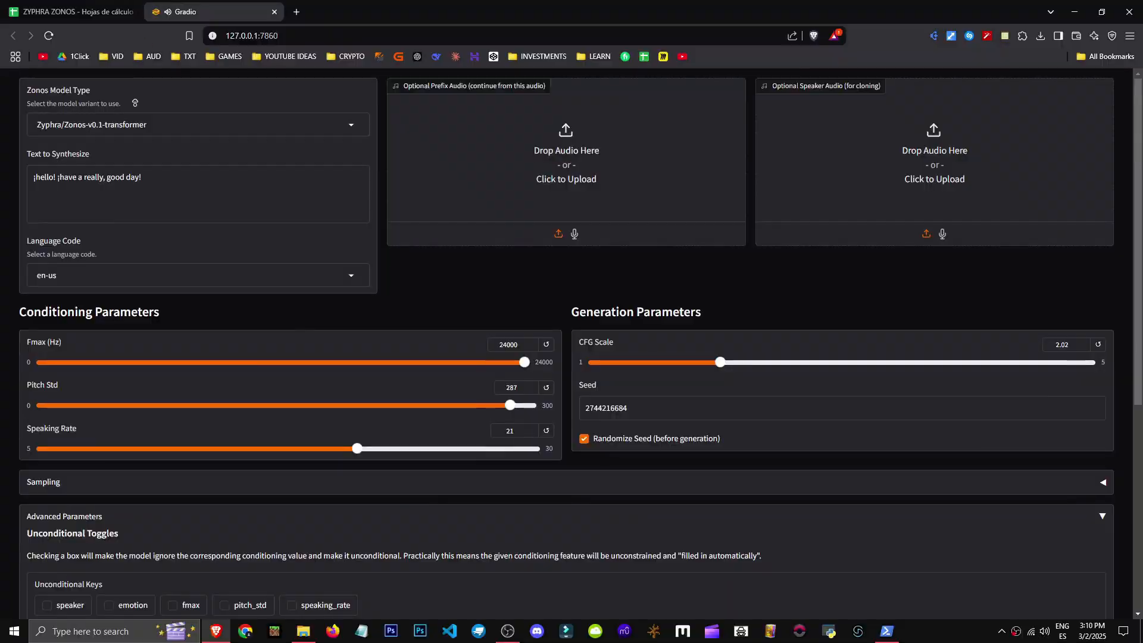
- Replace "hello" with uppercase "HELLO" in the text to synthesize and generate the audio
double_click(45, 177)
text(HELLO)
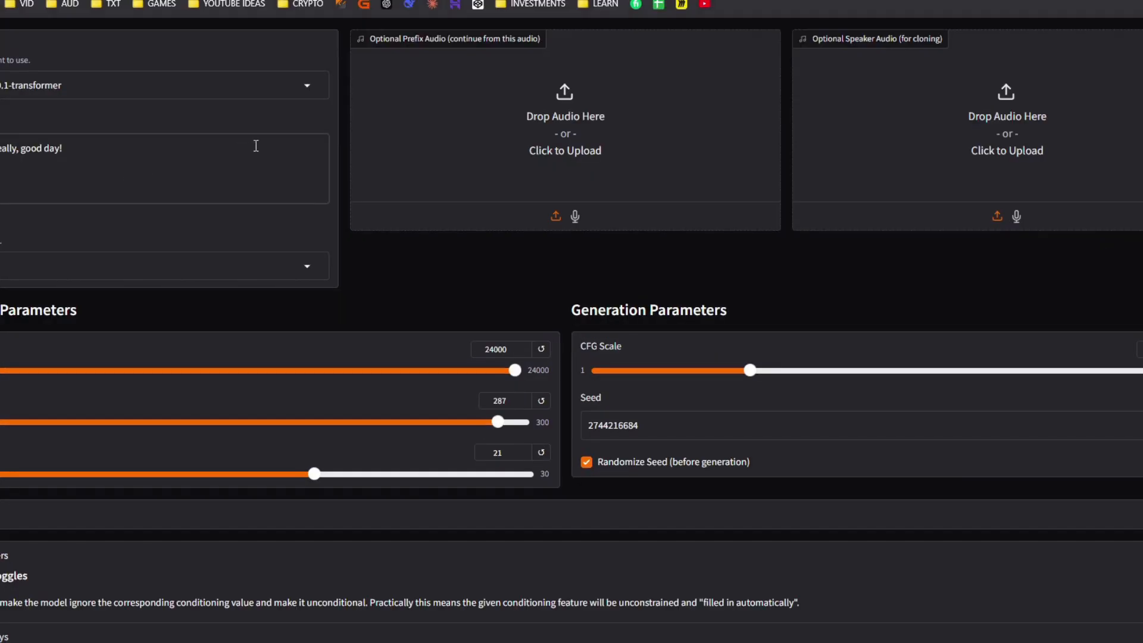
scroll(310, 175, down, 6)
click(360, 463)
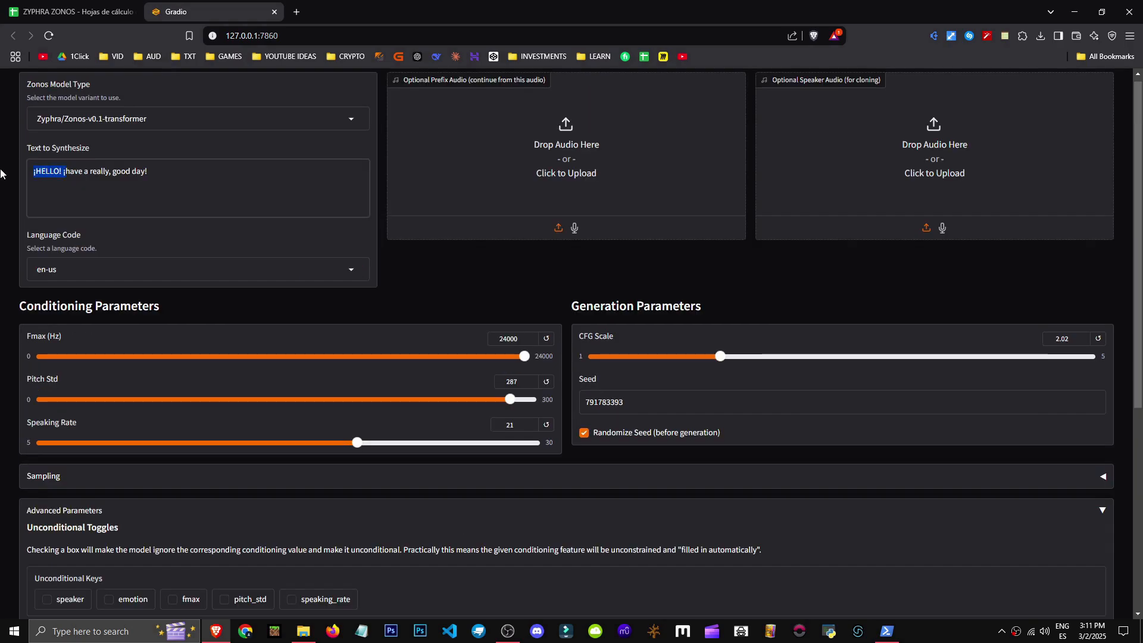
- Change the text to "have a really bad day." and lower Happiness to 0.05 and Surprise to 0.03
key(BackSpace)
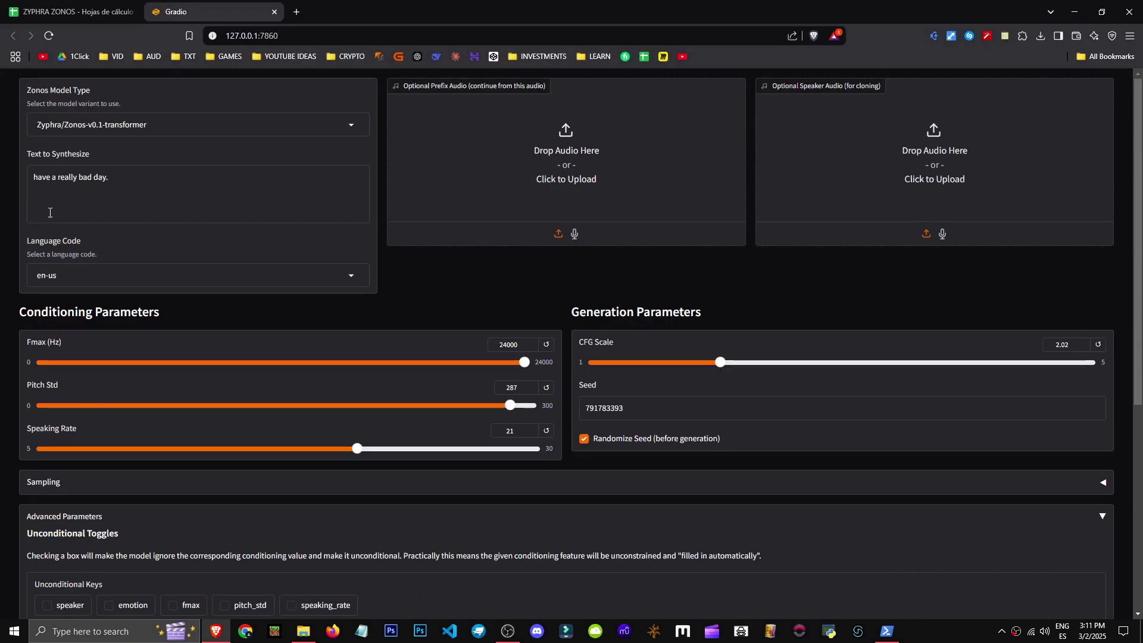
scroll(2, 277, down, 6)
drag(151, 365, 69, 373)
drag(102, 419, 55, 418)
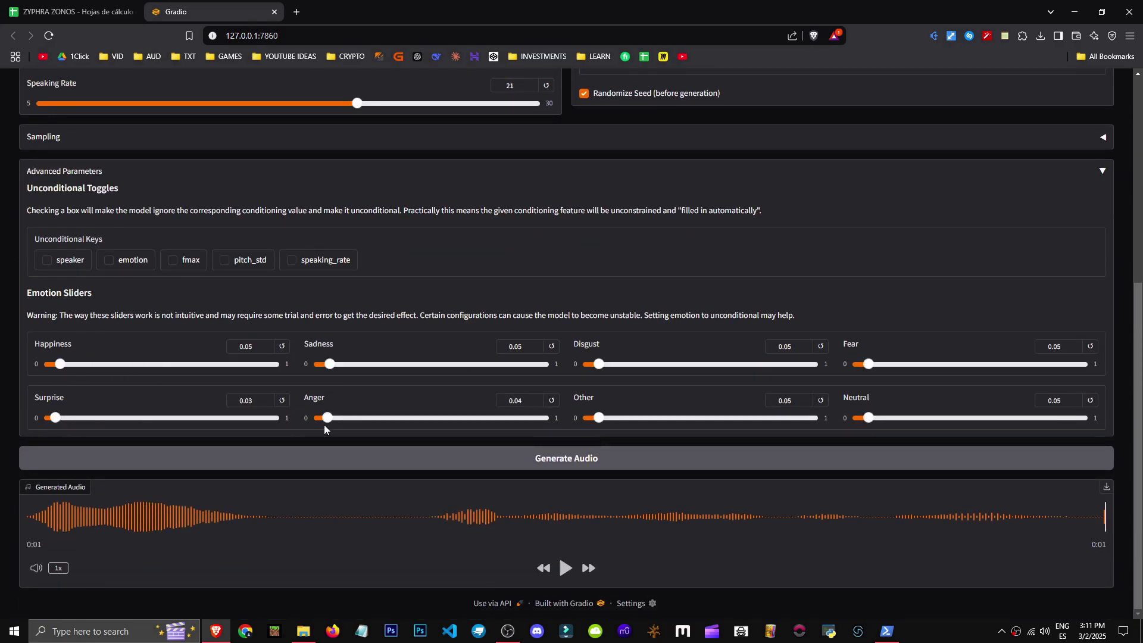
- Raise the emotion sliders for Anger to 1, Sadness to 0.12 and Disgust to 0.07
drag(332, 419, 558, 424)
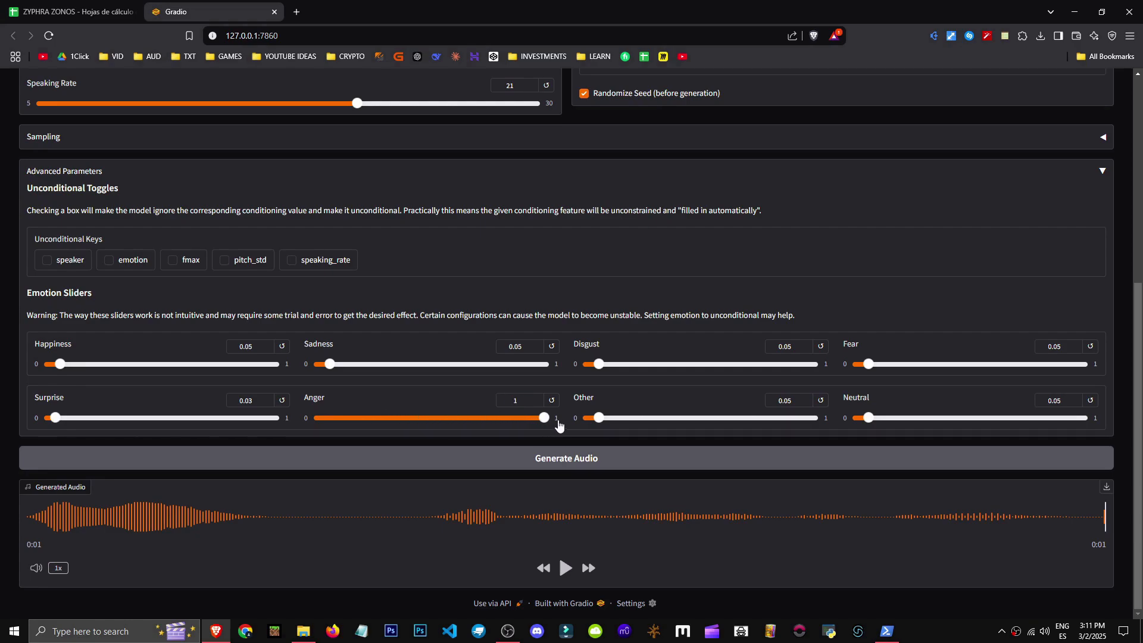
drag(334, 366, 345, 365)
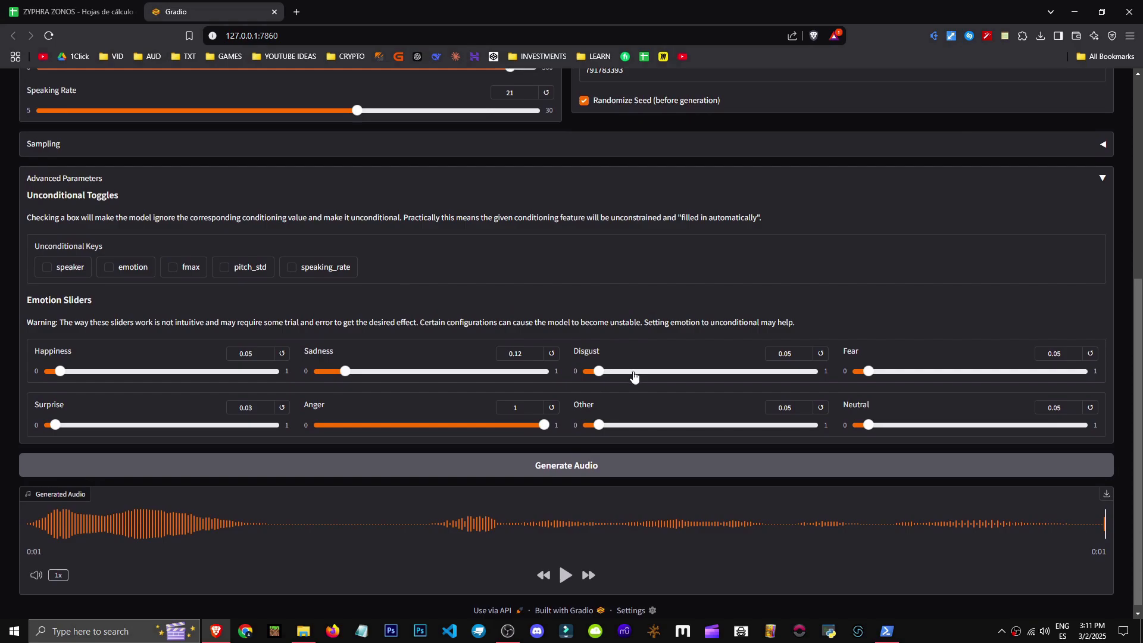
drag(599, 371, 603, 371)
- Set the Speaking Rate to 28 and the CFG Scale to 4.98
scroll(421, 294, up, 3)
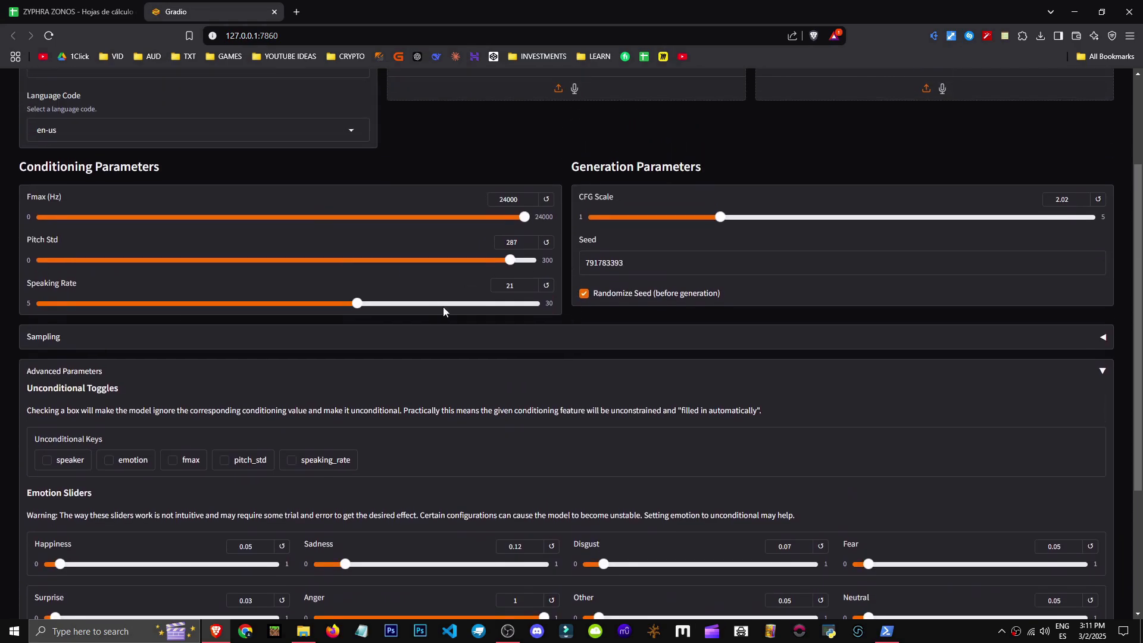
drag(451, 305, 498, 313)
middle_click(465, 209)
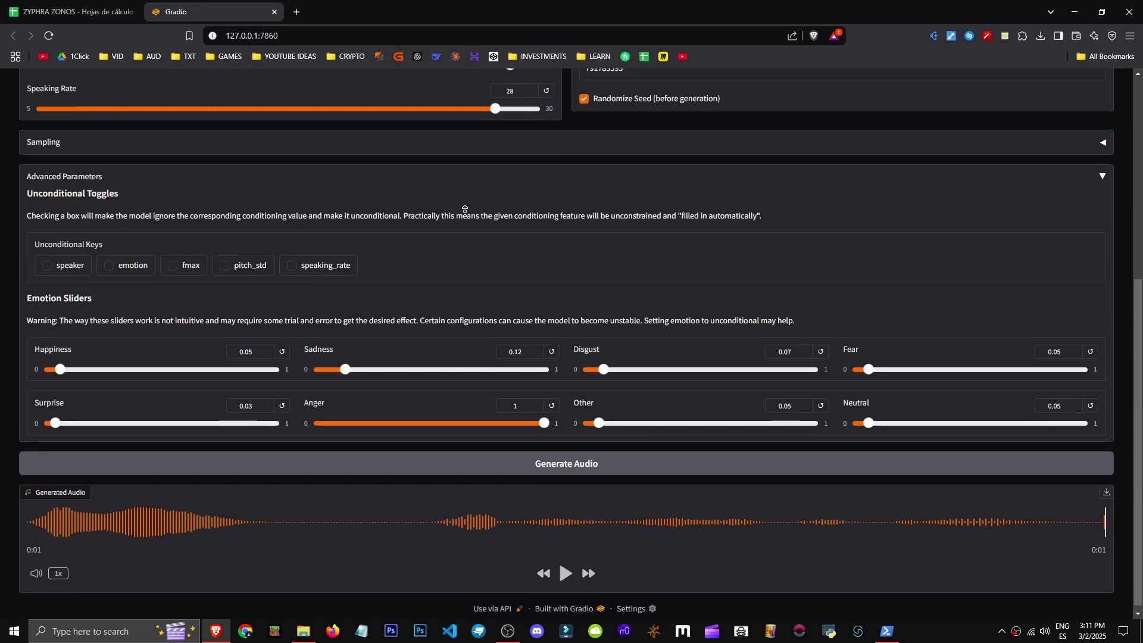
scroll(459, 203, up, 3)
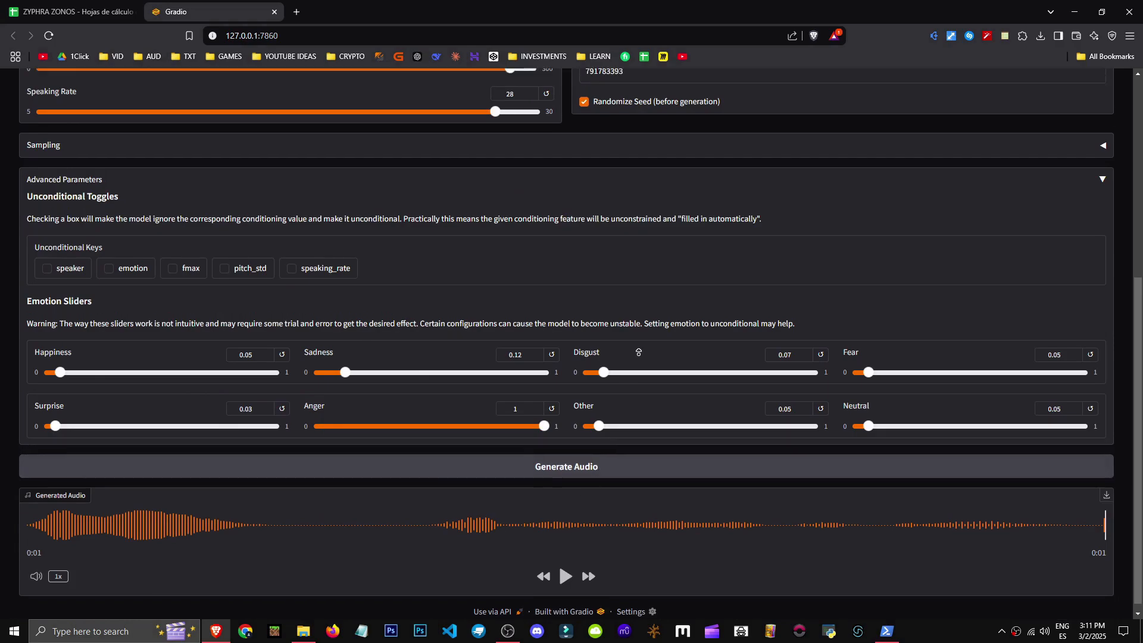
scroll(345, 391, up, 3)
drag(719, 365, 1093, 337)
scroll(734, 491, down, 6)
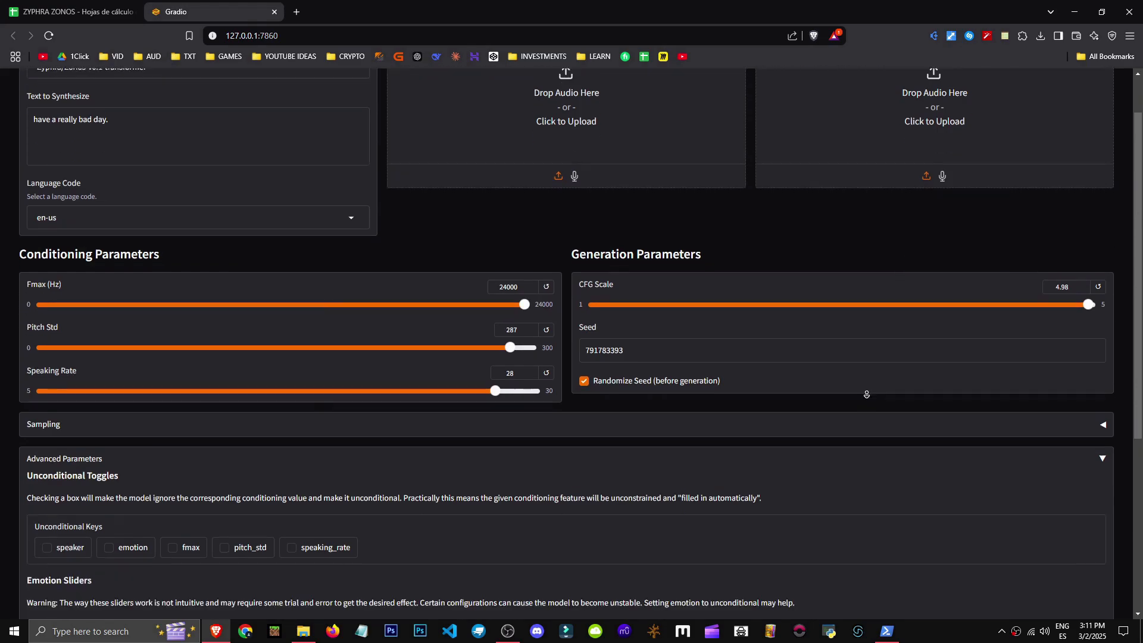